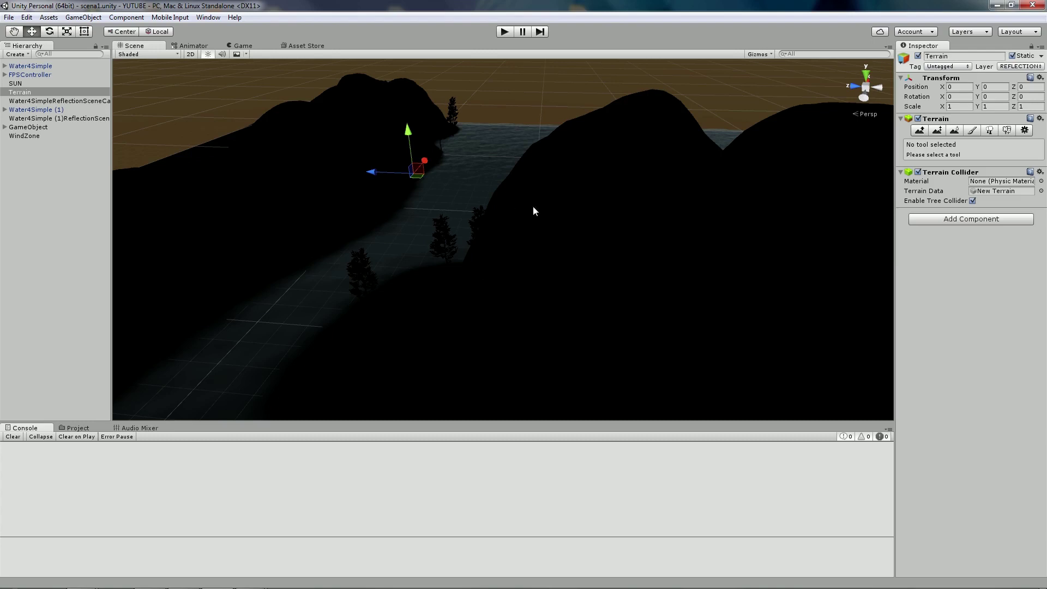
# Orbit around the dark terrain, then show the Assets/SCRIPTS folder with its DayNight script.
pyautogui.keyDown('alt'); pyautogui.moveTo(533, 210); pyautogui.dragTo(528, 206); pyautogui.keyUp('alt')
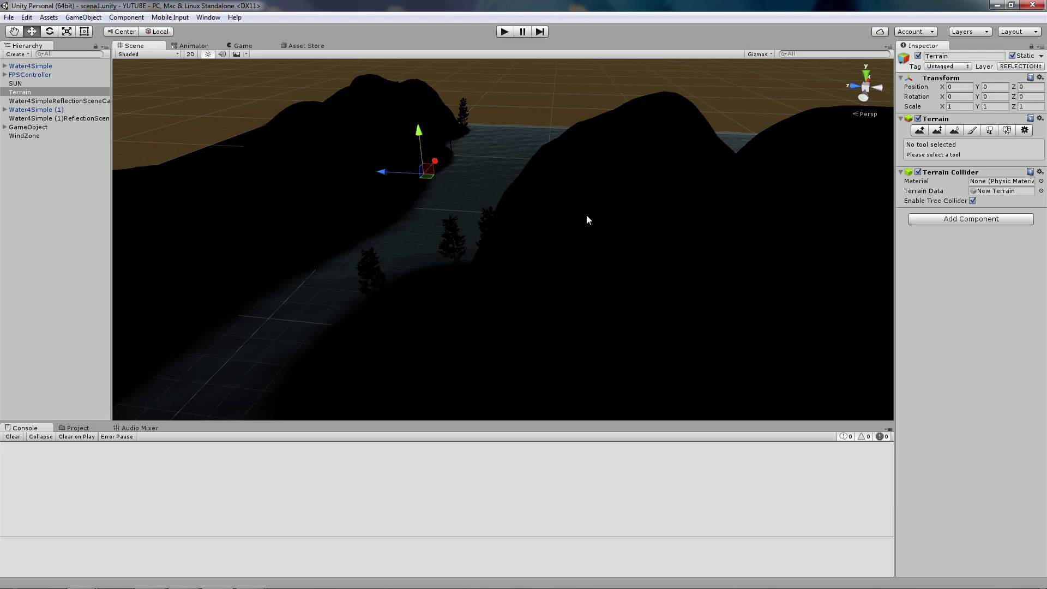
pyautogui.keyDown('alt'); pyautogui.moveTo(587, 219); pyautogui.dragTo(543, 227); pyautogui.keyUp('alt')
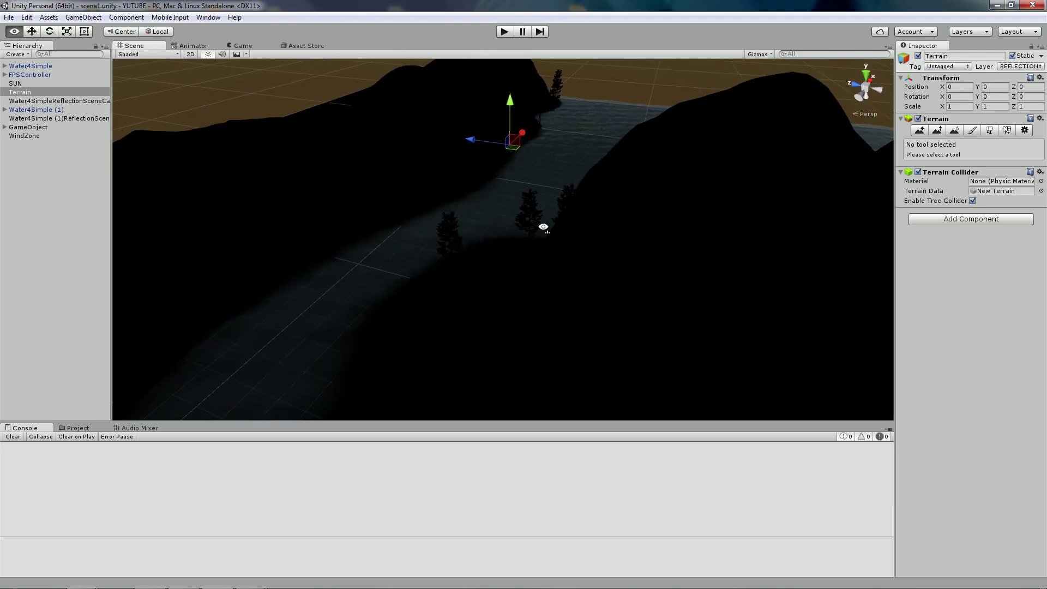
pyautogui.keyDown('alt'); pyautogui.moveTo(543, 227); pyautogui.dragTo(553, 223); pyautogui.keyUp('alt')
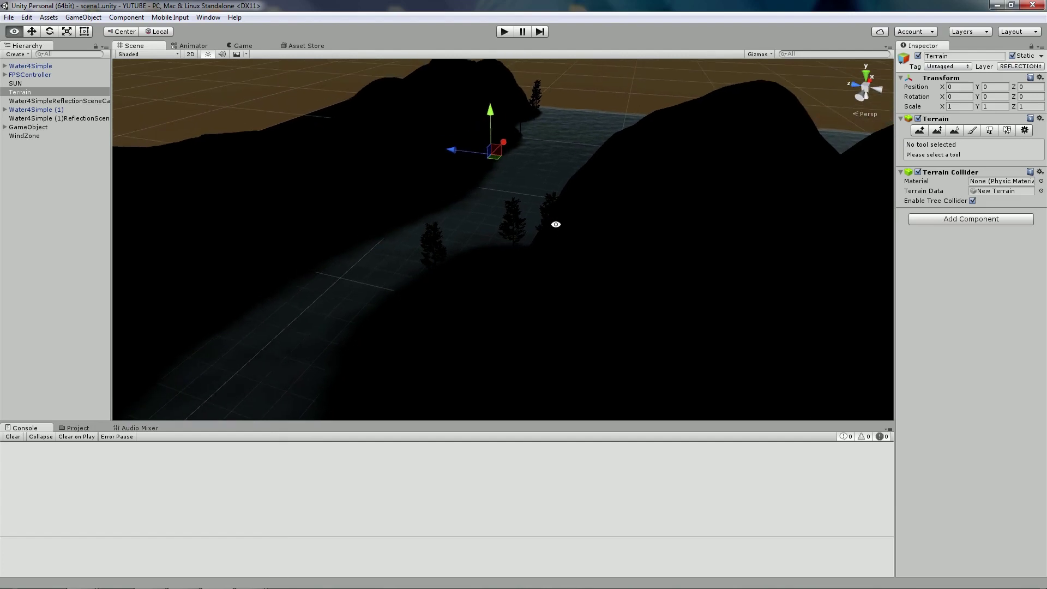
pyautogui.hotkey('ctrl', '5')
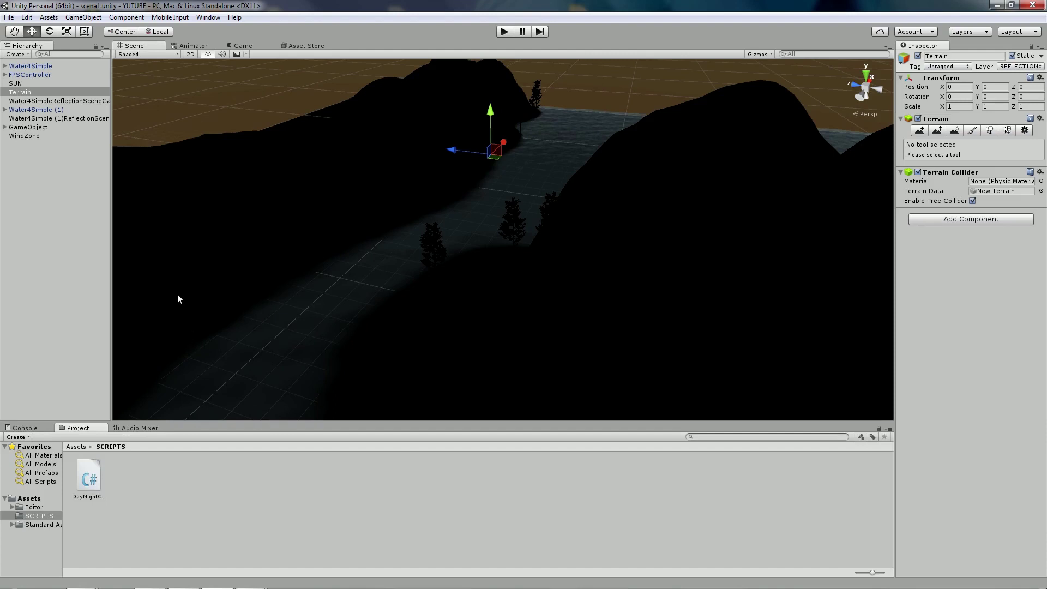
# Disable the SUN's Day Night Cycle script and set light intensity 1 and X rotation 45.
pyautogui.click(33, 83)
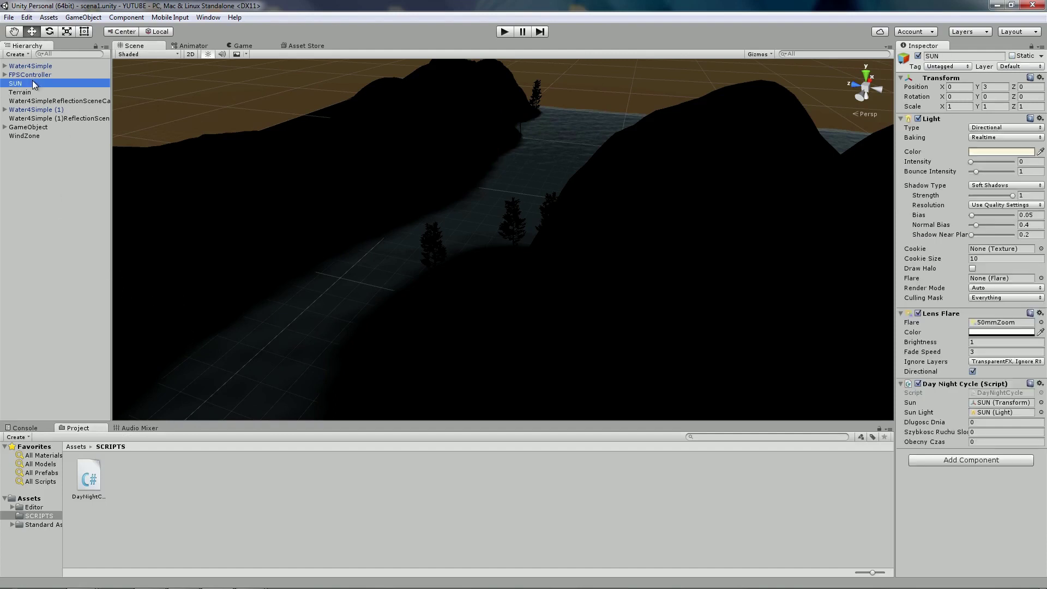
pyautogui.click(917, 384)
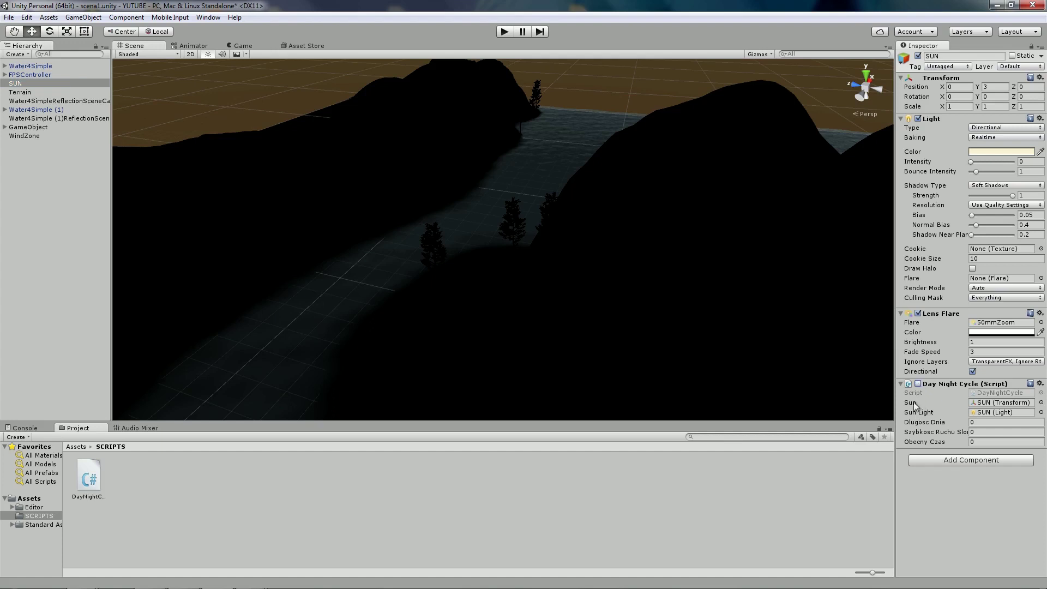
pyautogui.click(1024, 160)
pyautogui.write('1')
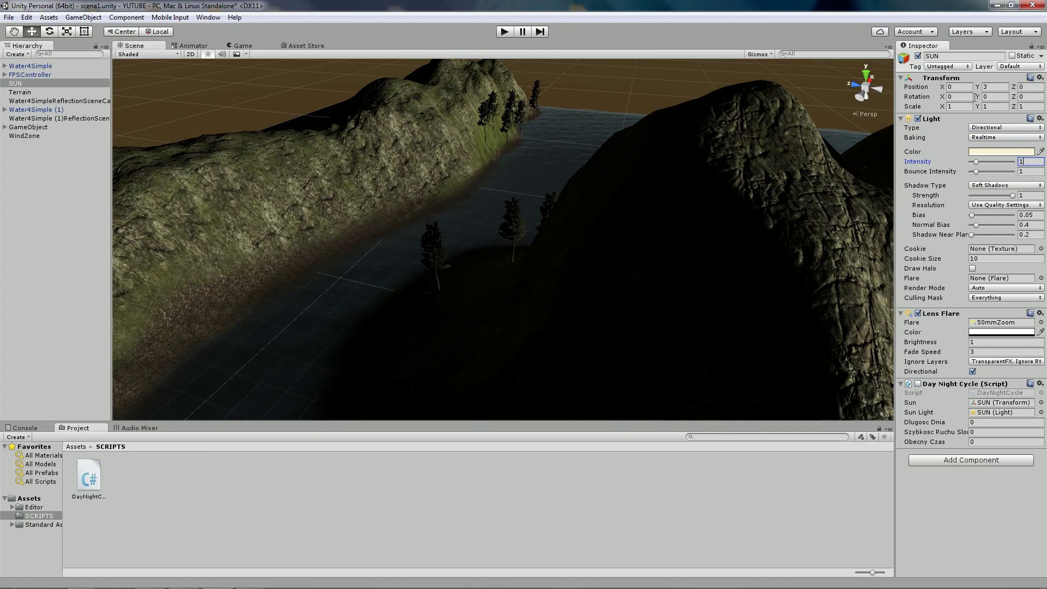
pyautogui.click(960, 98)
pyautogui.write('45')
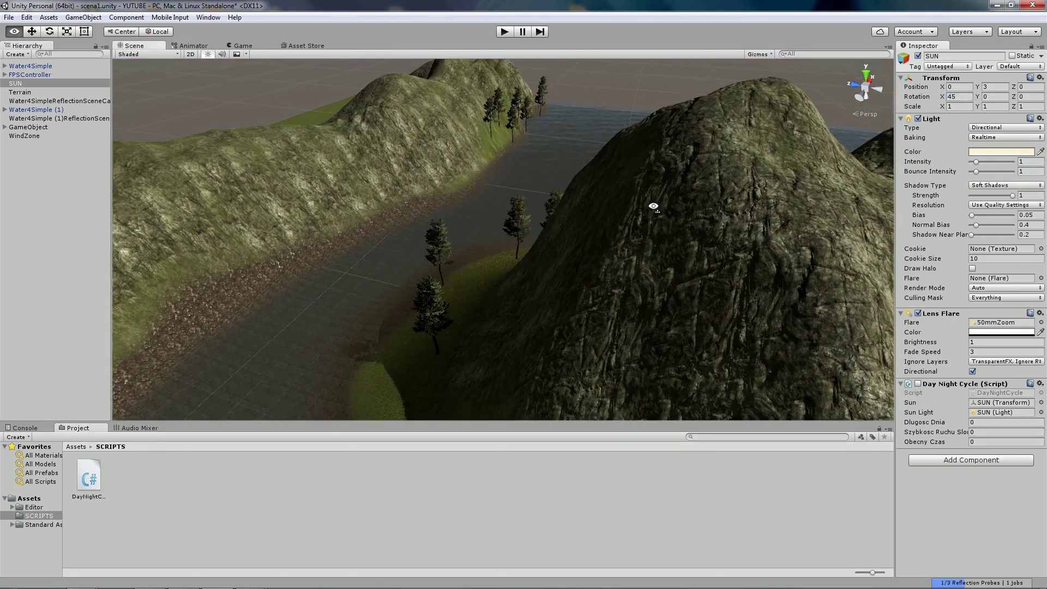
# Inspect the lit terrain in the Game view and around the FPSController.
pyautogui.moveTo(645, 204)
pyautogui.keyDown('alt'); pyautogui.mouseDown()
pyautogui.moveTo(582, 227)
pyautogui.moveTo(631, 175)
pyautogui.mouseUp(); pyautogui.keyUp('alt')
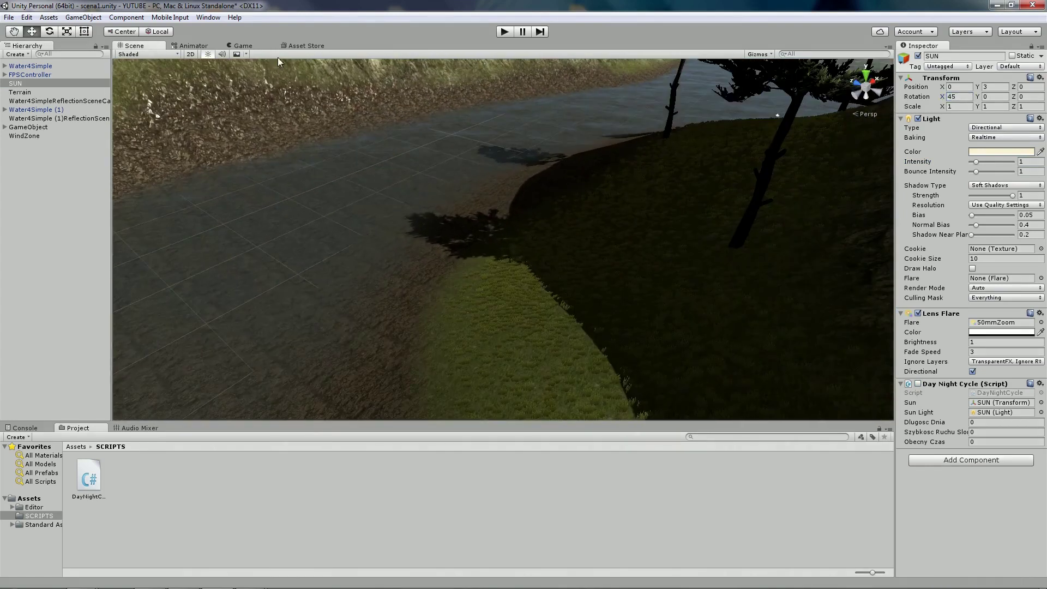
pyautogui.keyDown('alt'); pyautogui.moveTo(451, 123); pyautogui.dragTo(459, 80); pyautogui.keyUp('alt')
pyautogui.click(249, 46)
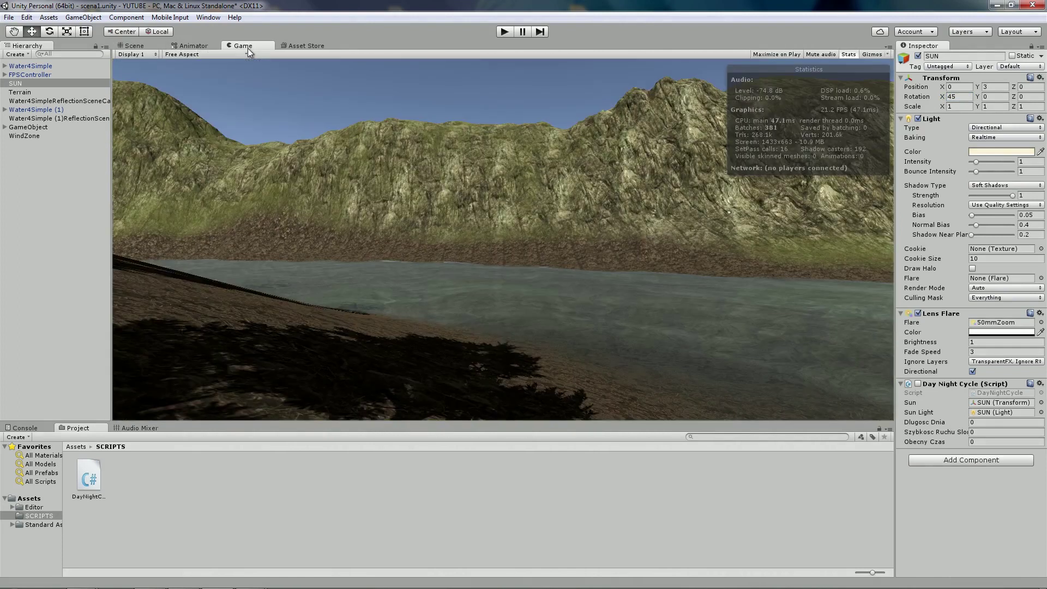
pyautogui.click(133, 43)
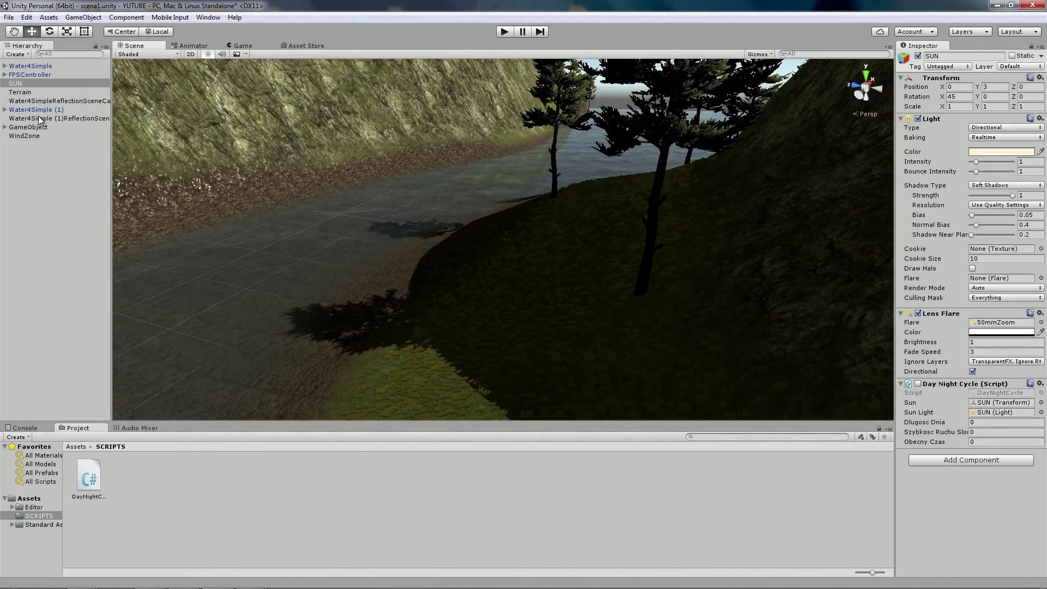
pyautogui.click(41, 76)
pyautogui.doubleClick(40, 76)
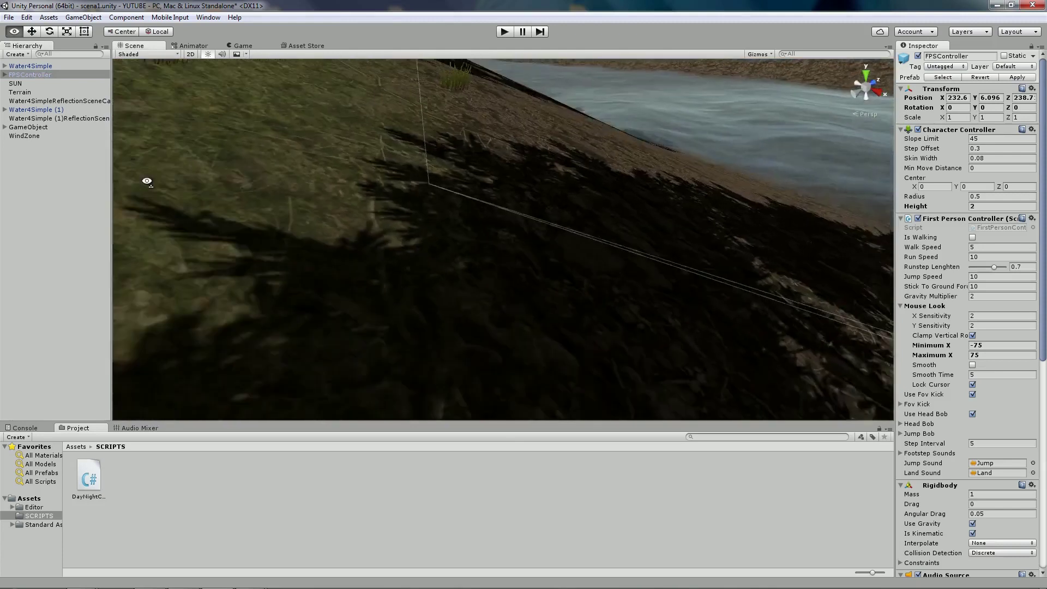
pyautogui.moveTo(145, 175); pyautogui.dragTo(453, 225, button='right')
pyautogui.click(263, 502)
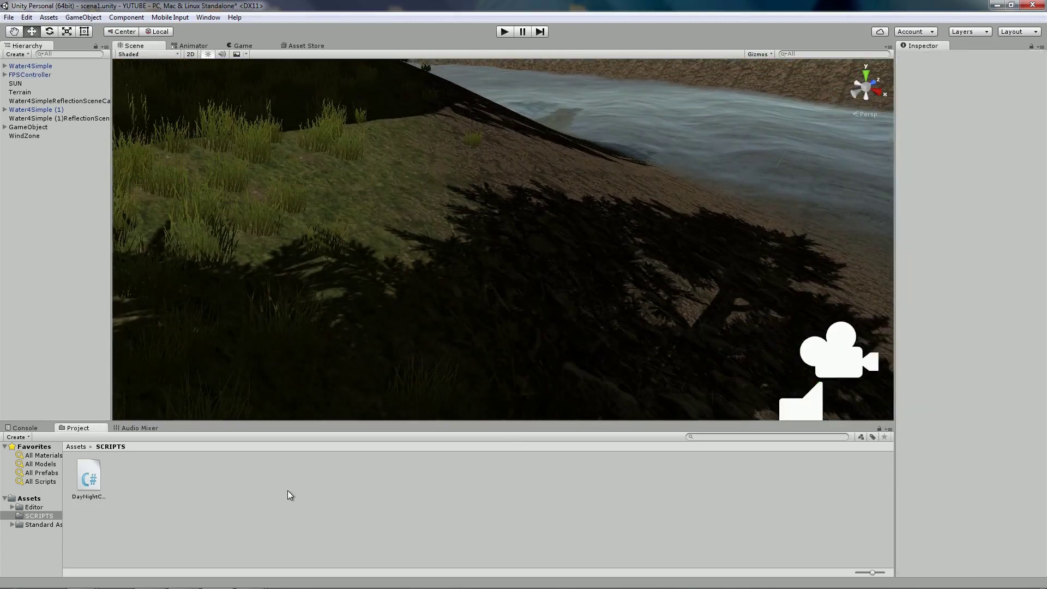
# Create a folder named EKWIPUNEK inside SCRIPTS.
pyautogui.rightClick(139, 487)
pyautogui.rightClick(126, 505)
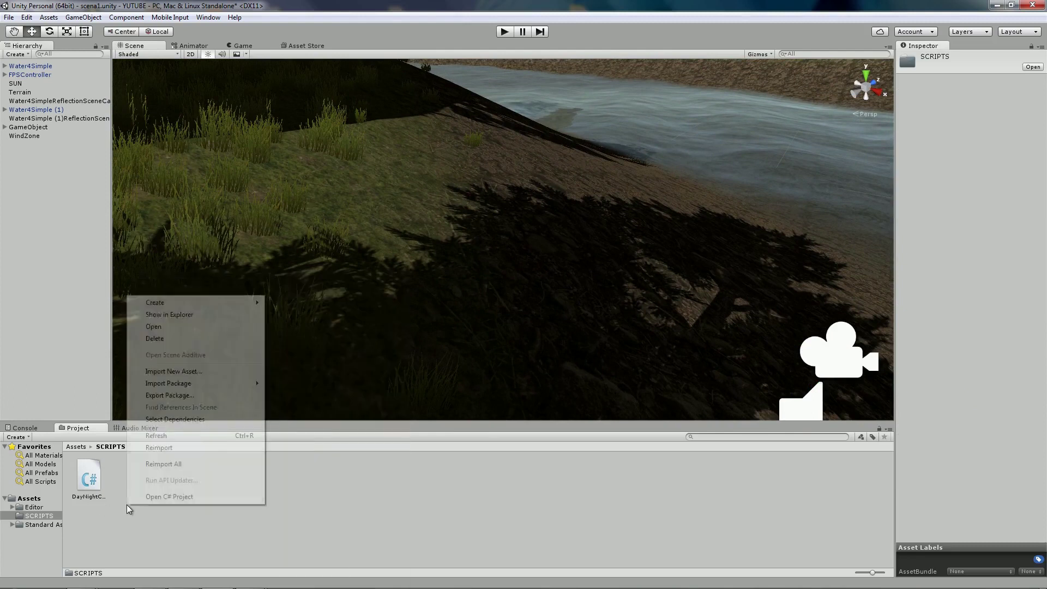
pyautogui.moveTo(164, 303)
pyautogui.click(334, 278)
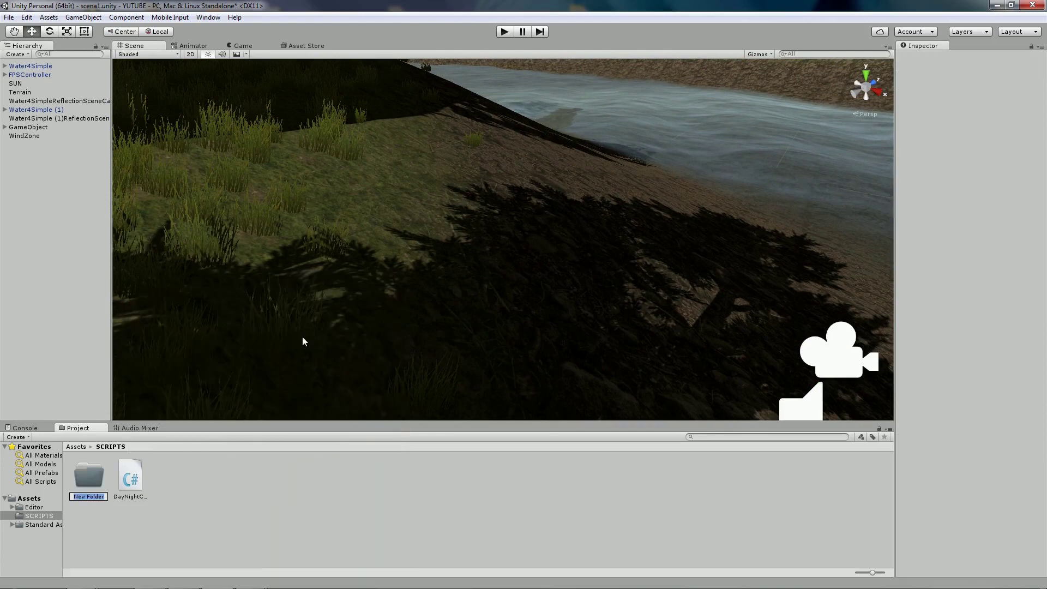
pyautogui.write('EKWIPUN')
pyautogui.write('EK')
pyautogui.press('Return')
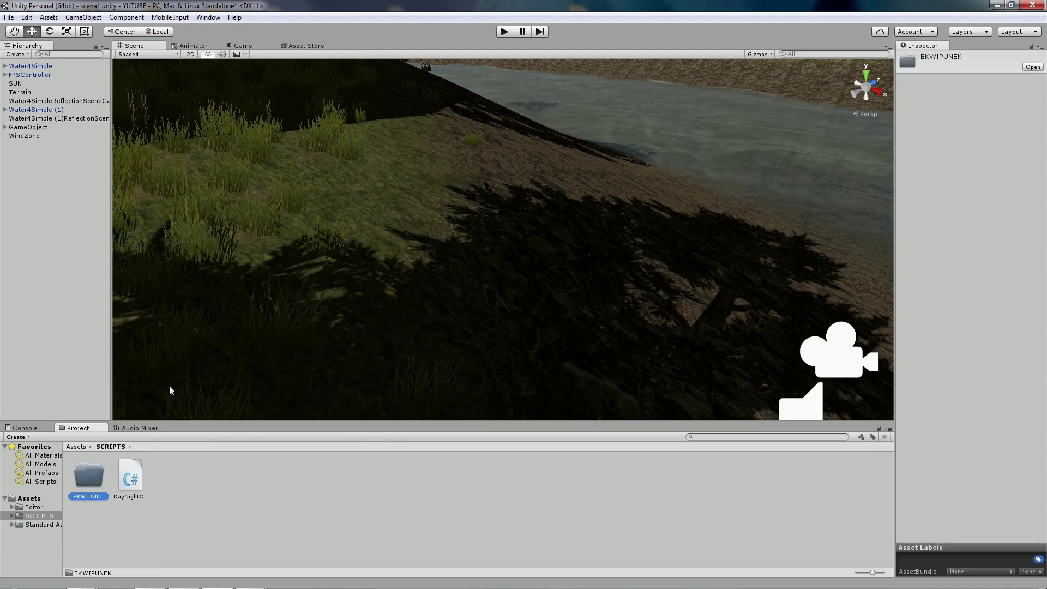
# Inside EKWIPUNEK, create a C# script named Przedmiot.
pyautogui.doubleClick(92, 490)
pyautogui.rightClick(158, 486)
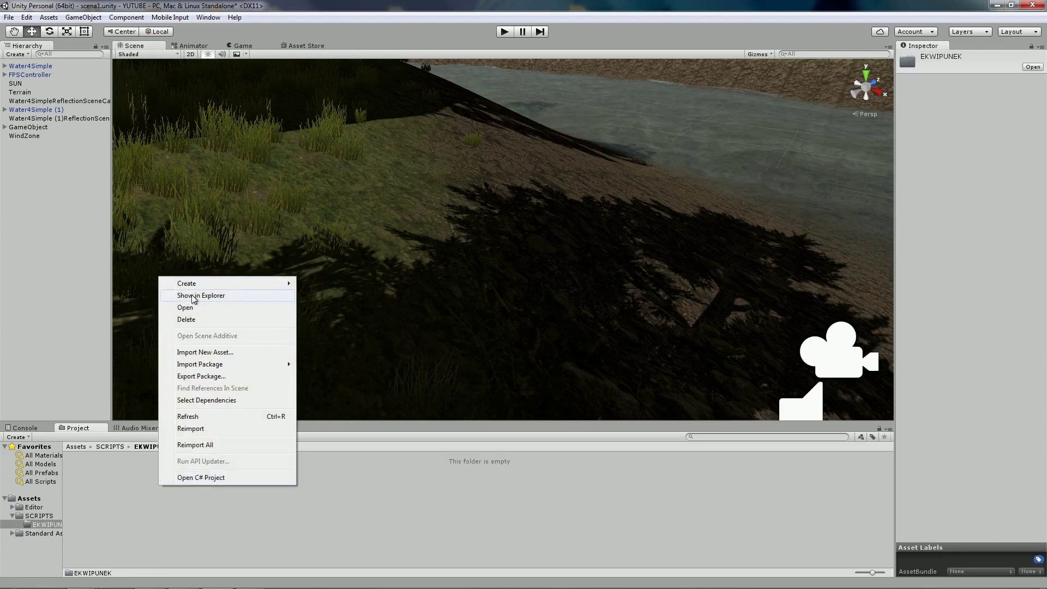
pyautogui.moveTo(207, 283)
pyautogui.click(339, 295)
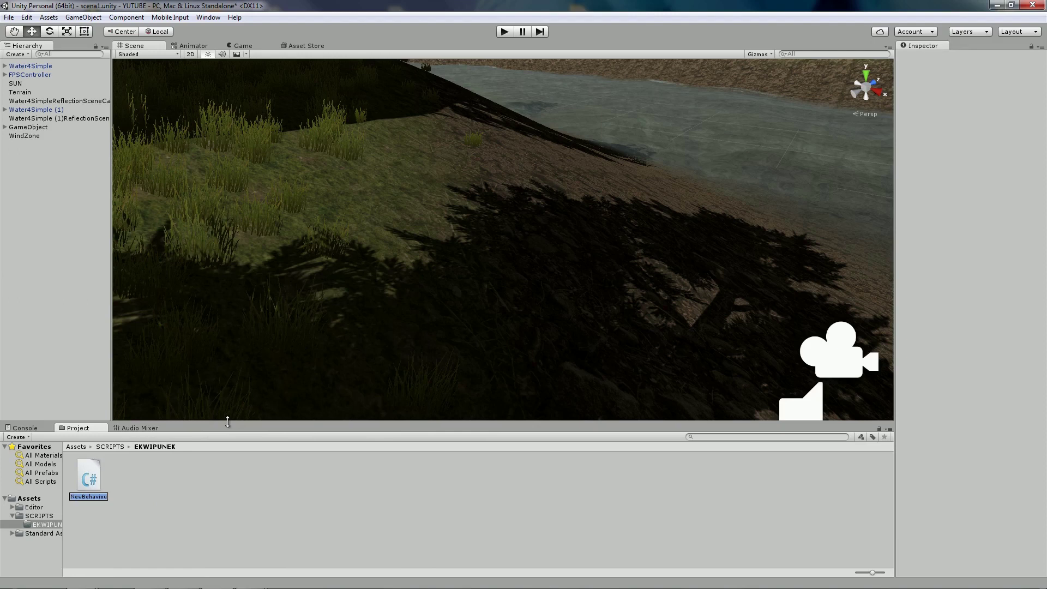
pyautogui.write('Przedm')
pyautogui.write('iot')
pyautogui.press('Return')
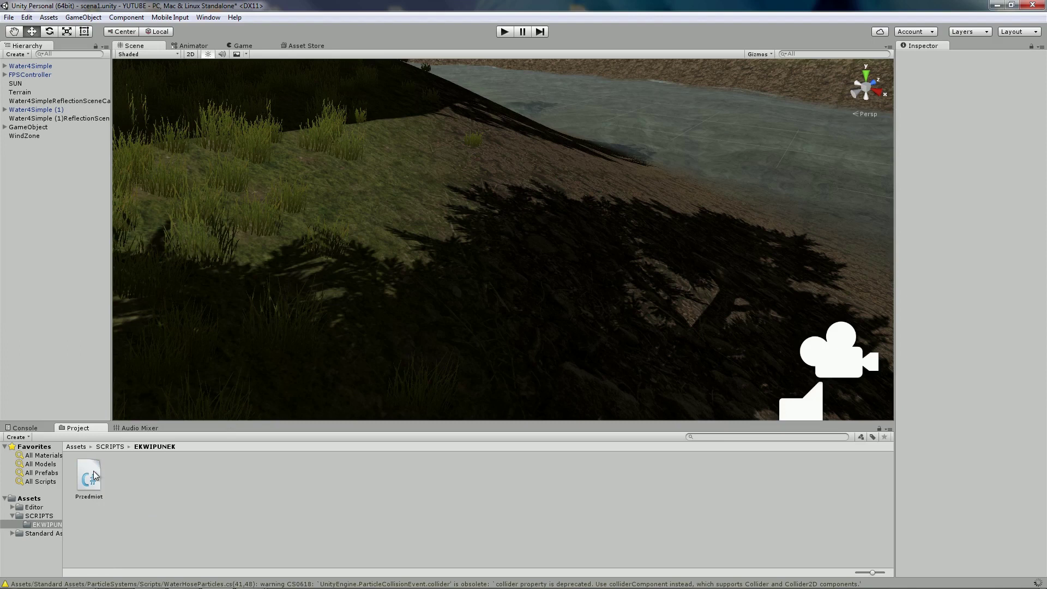
pyautogui.moveTo(94, 588)
# Open Przedmiot.cs without DayNightCycle.cs and delete the comments above Start and Update.
pyautogui.doubleClick(100, 479)
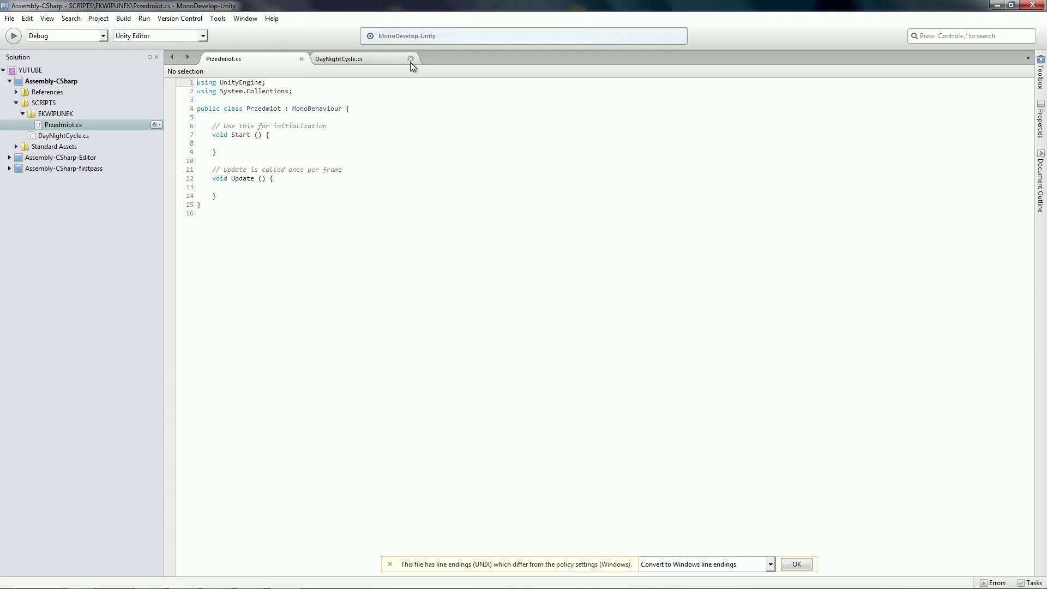
pyautogui.click(410, 58)
pyautogui.moveTo(256, 127); pyautogui.dragTo(224, 135)
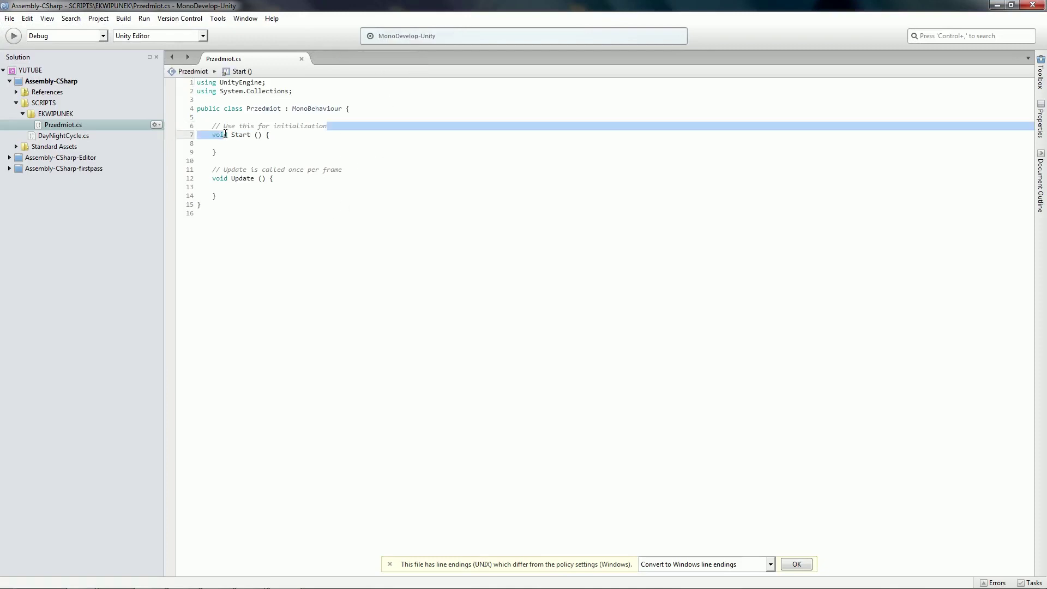
pyautogui.moveTo(327, 126); pyautogui.dragTo(212, 126)
pyautogui.press('Delete')
pyautogui.moveTo(344, 169); pyautogui.dragTo(197, 170)
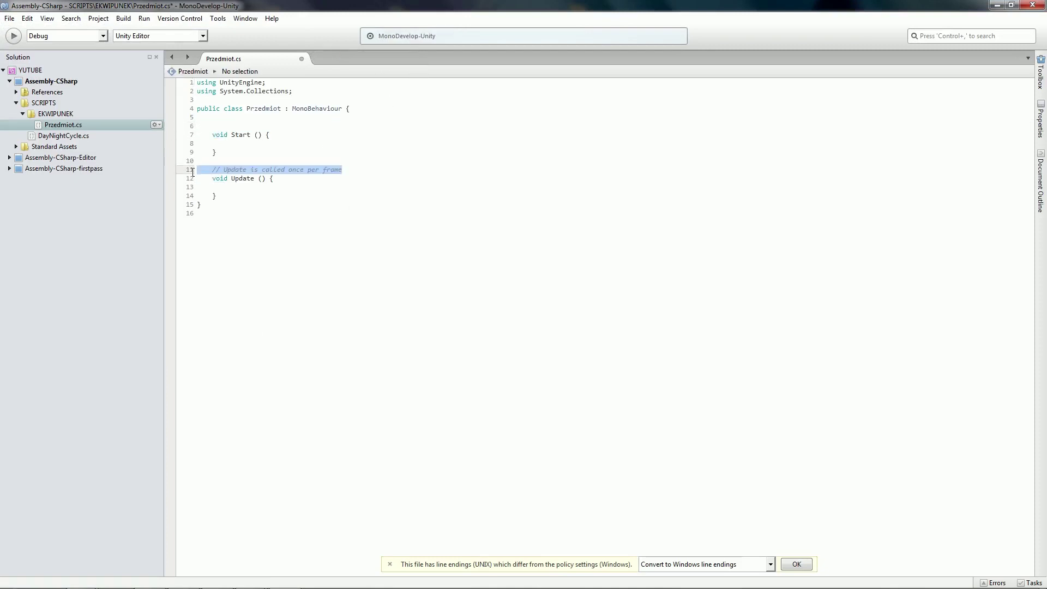
pyautogui.press('Delete')
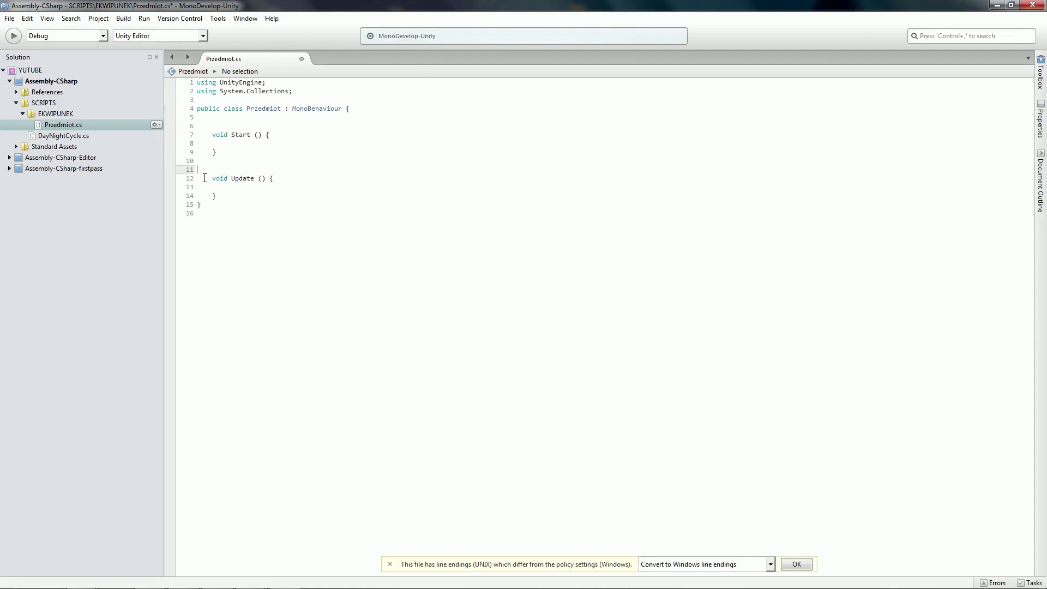
pyautogui.press('Tab')
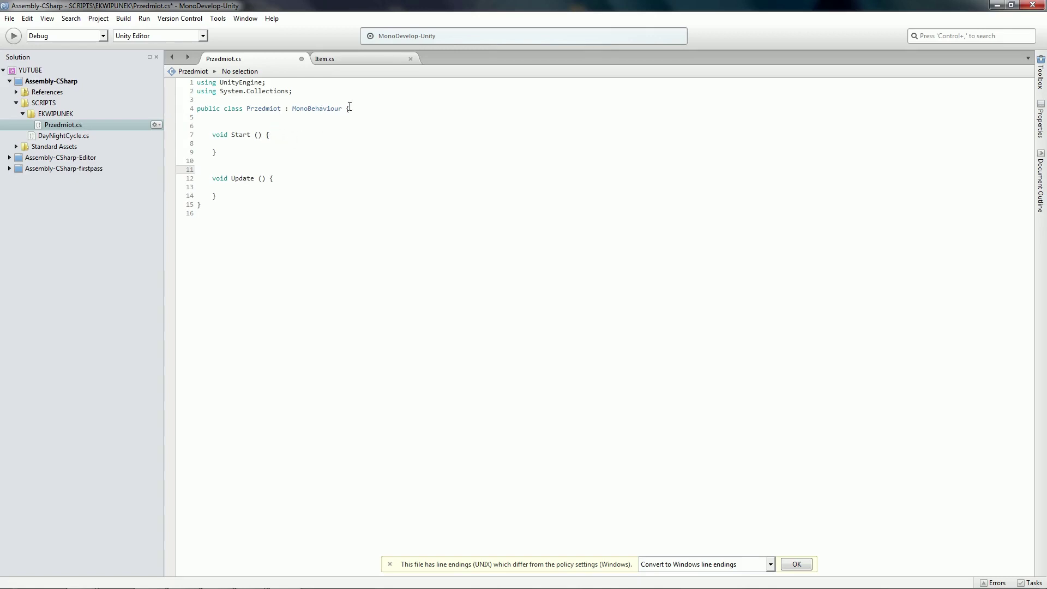
# Remove the MonoBehaviour base class from Przedmiot.
pyautogui.moveTo(347, 109); pyautogui.dragTo(286, 108)
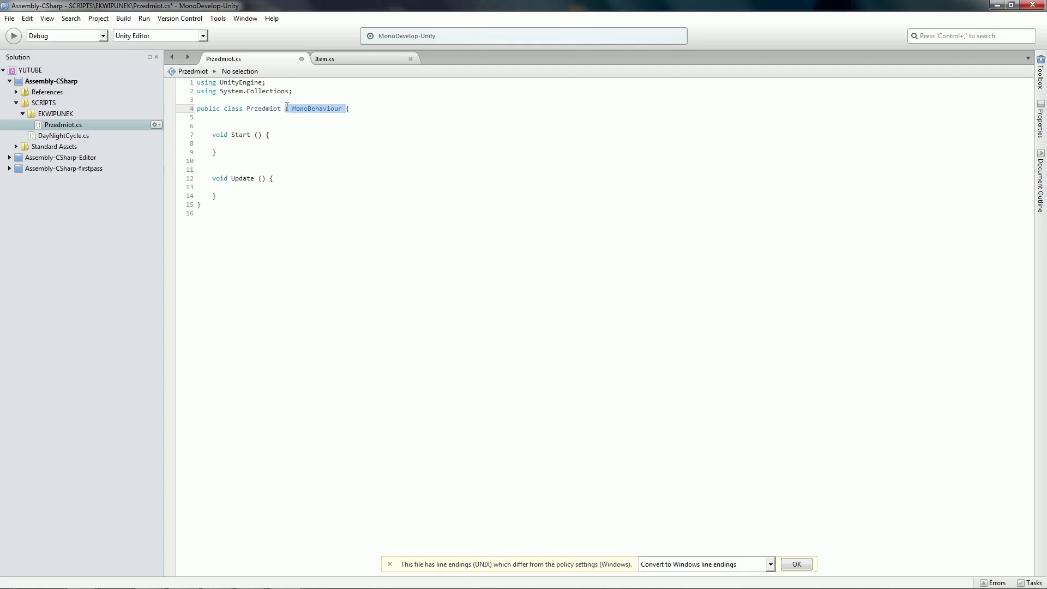
pyautogui.press('BackSpace')
pyautogui.press('Return')
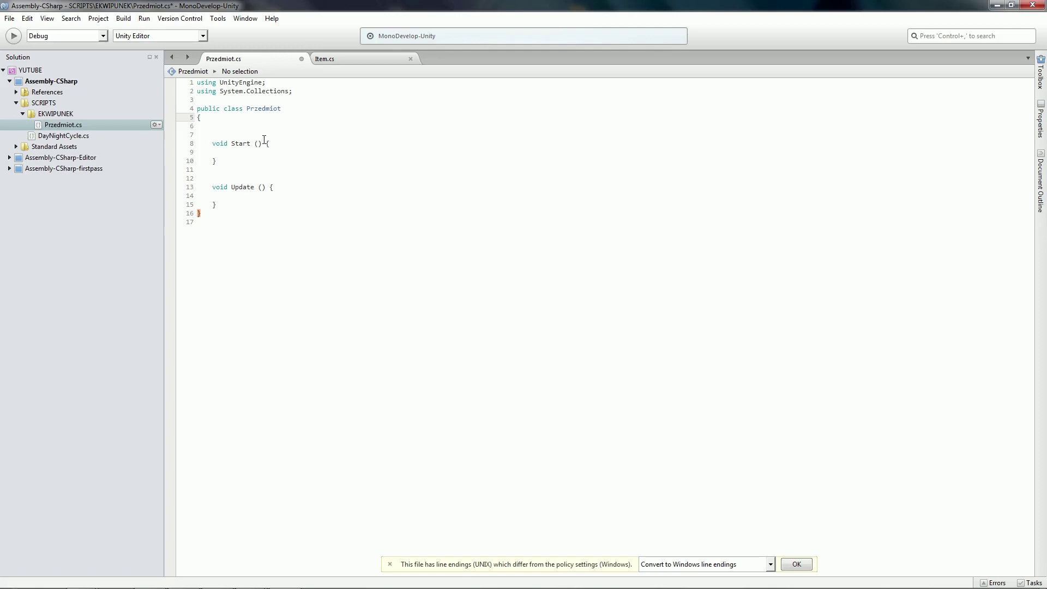
# Declare the fields public int id and public string nazwa.
pyautogui.press('Down')
pyautogui.write('pub')
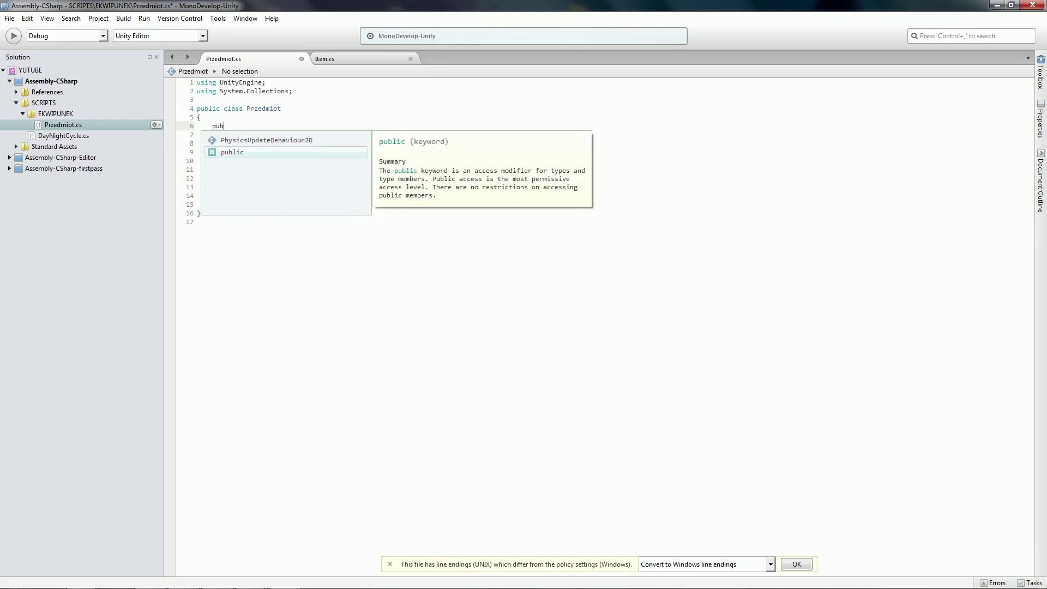
pyautogui.write('lic i')
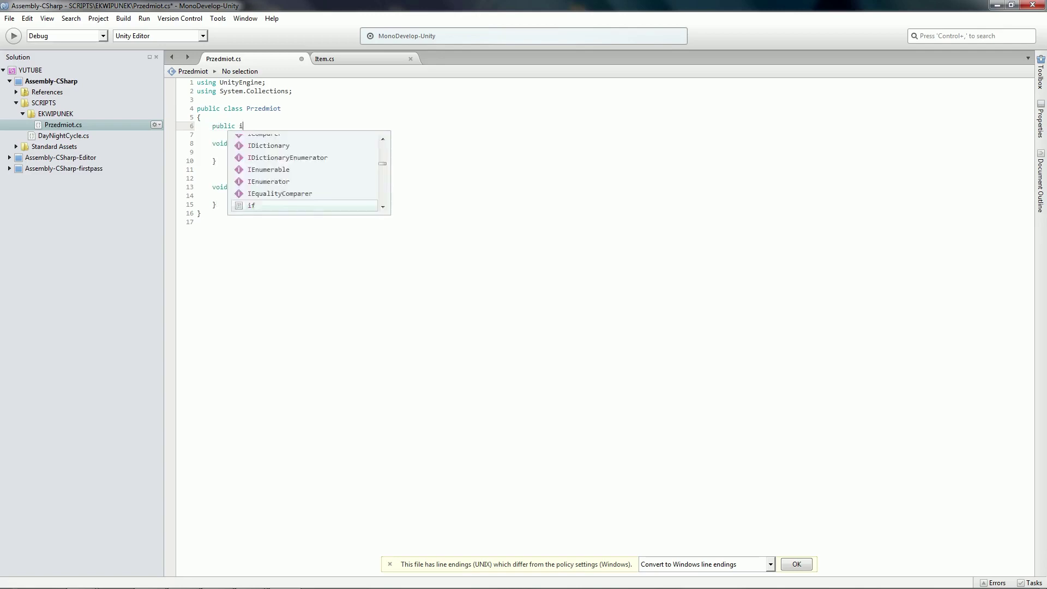
pyautogui.write('nt i')
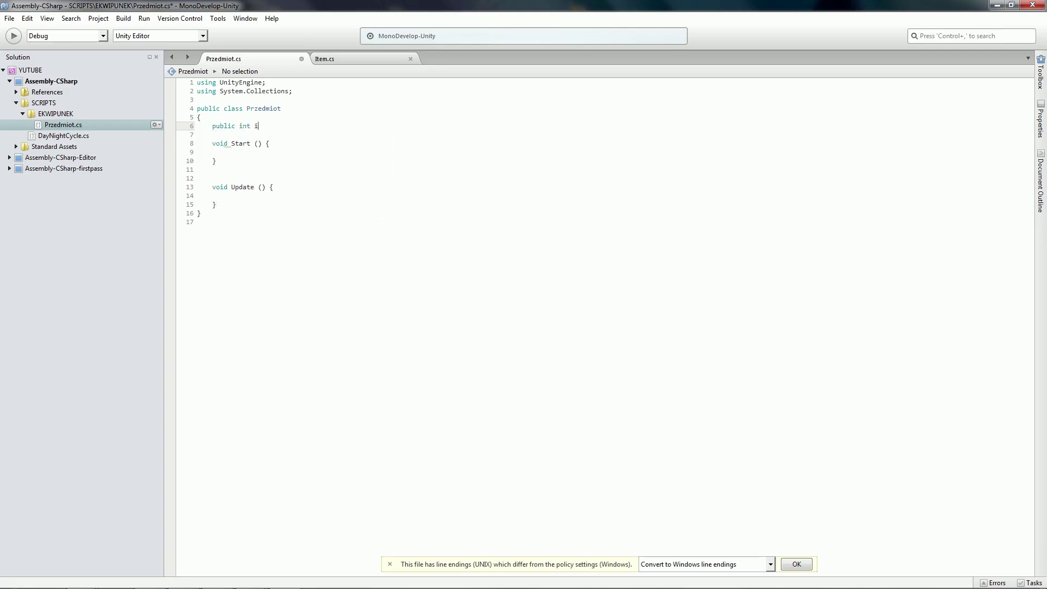
pyautogui.write('d;')
pyautogui.press('Return')
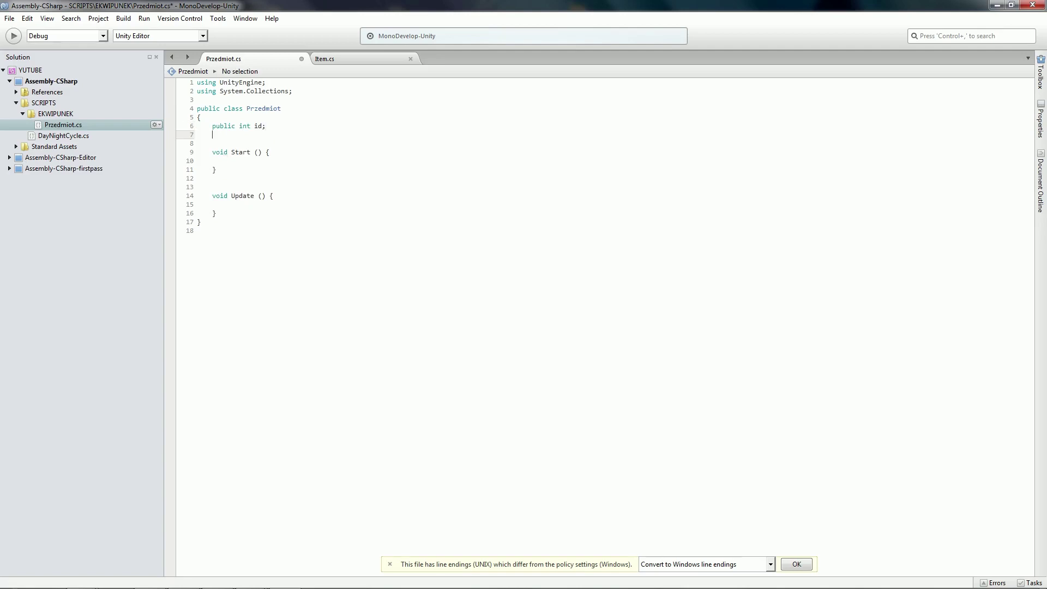
pyautogui.write('pub')
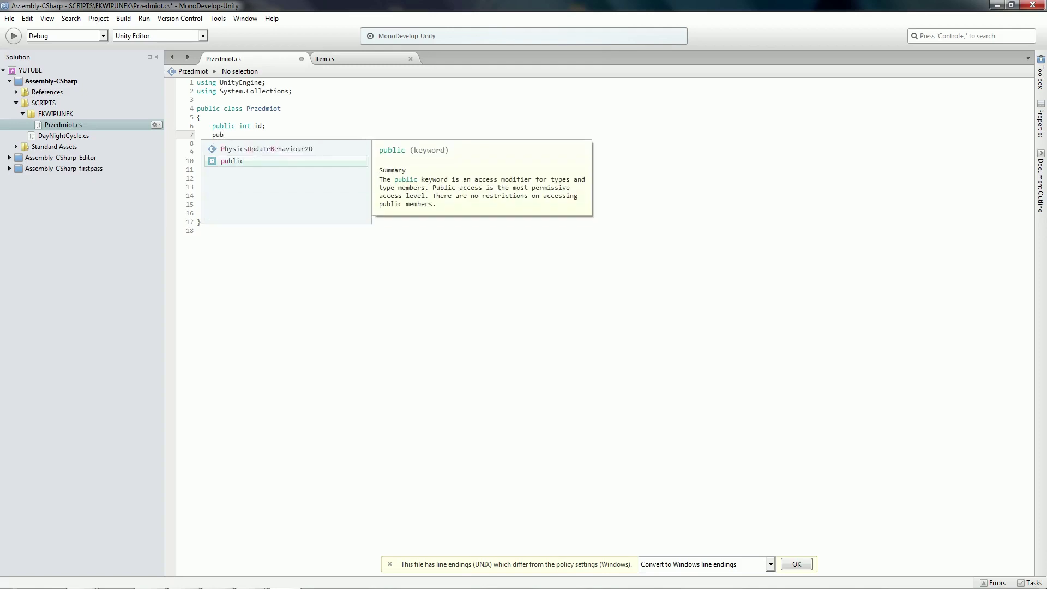
pyautogui.write('lic s')
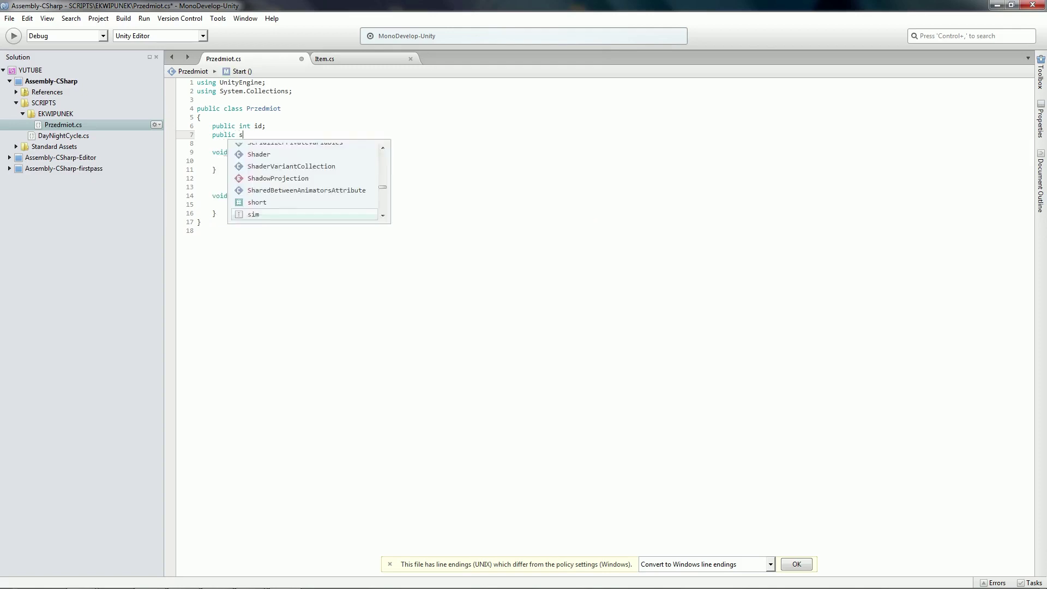
pyautogui.write('trin')
pyautogui.press('Return')
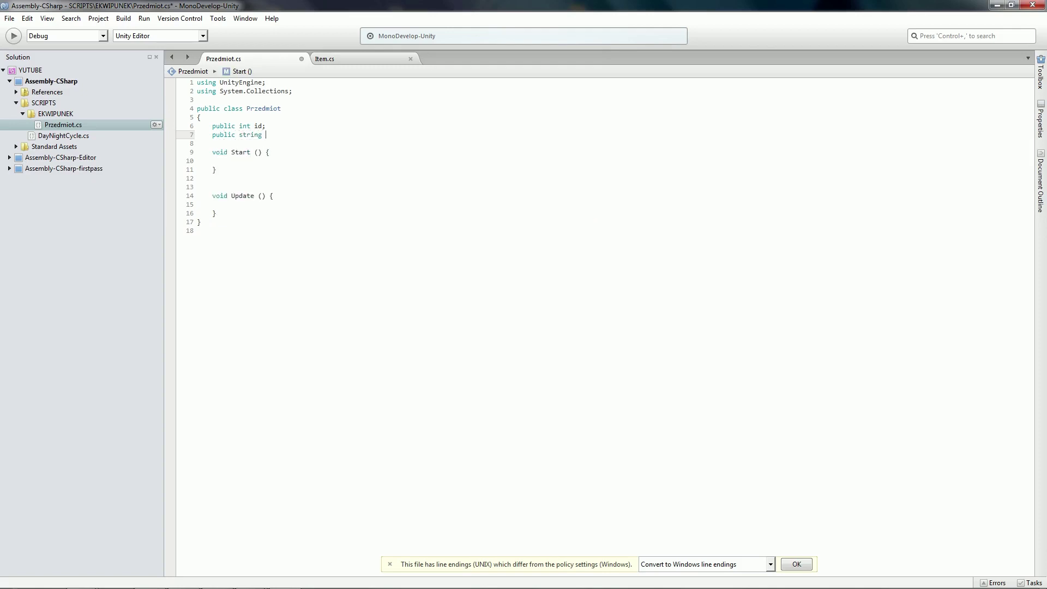
pyautogui.write('nazwa')
pyautogui.write(';')
pyautogui.press('Return')
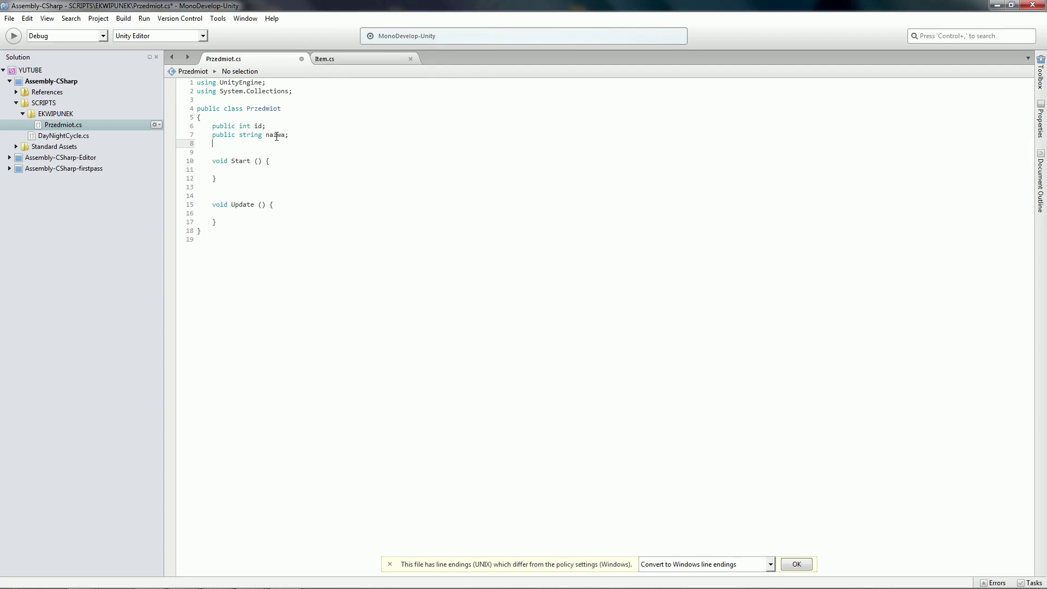
# Delete the Start and Update methods.
pyautogui.moveTo(279, 136)
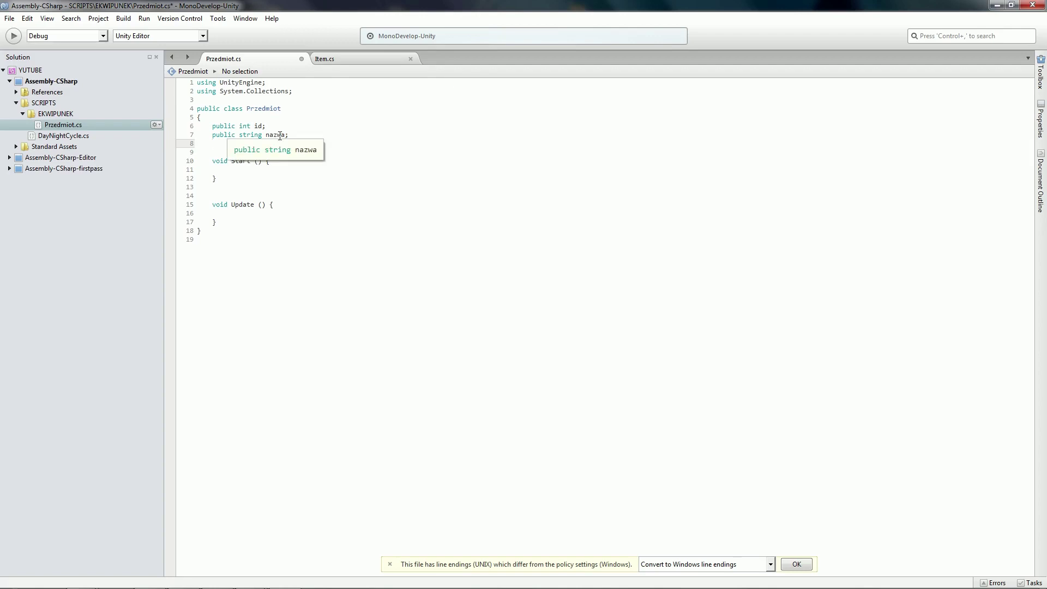
pyautogui.click(329, 191)
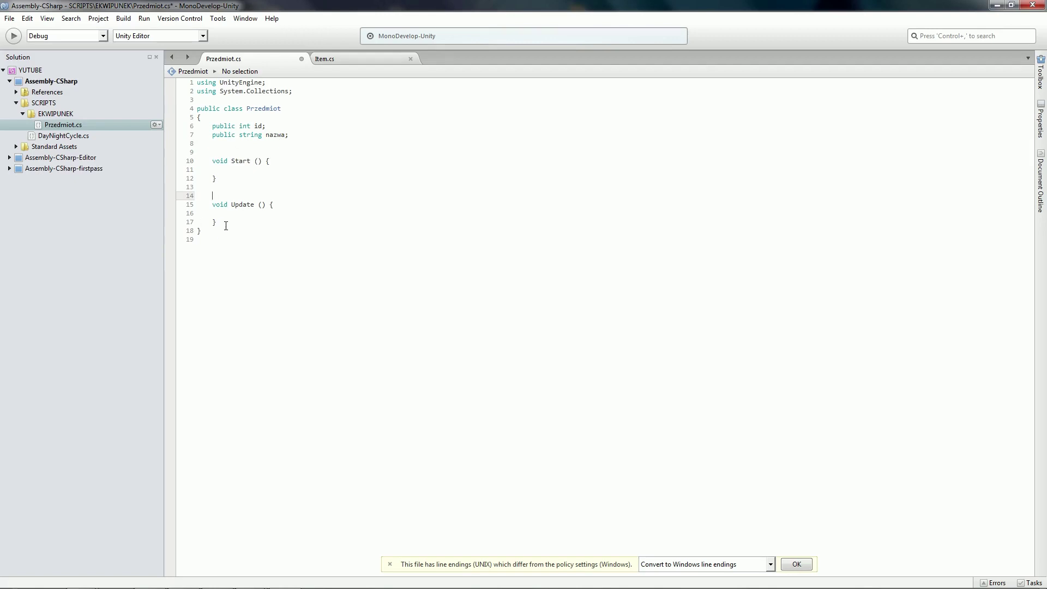
pyautogui.moveTo(223, 224); pyautogui.dragTo(197, 160)
pyautogui.press('Delete')
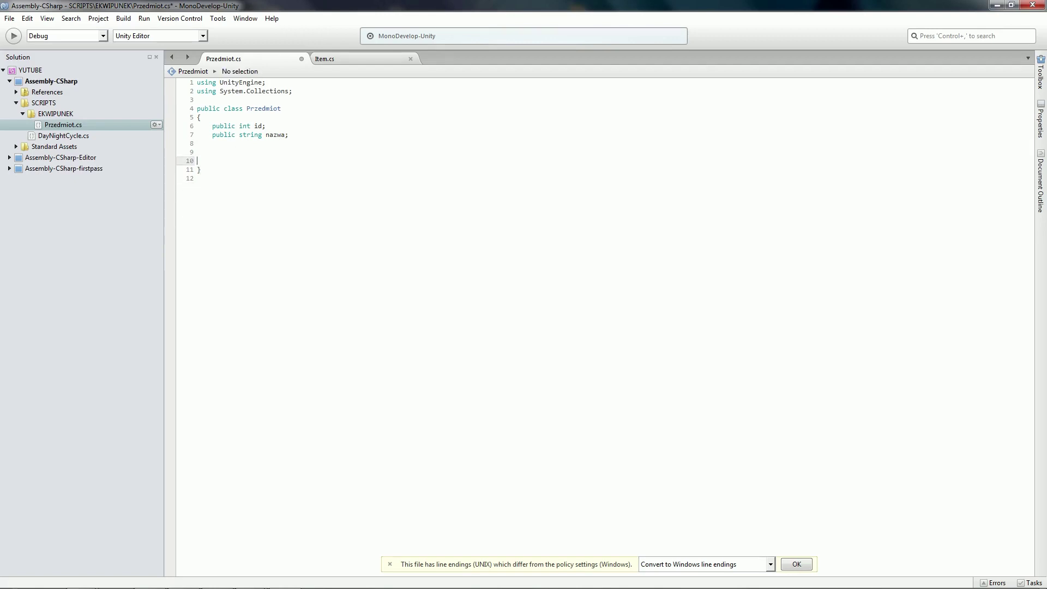
# Add a public string opis field and begin a void member below it.
pyautogui.click(219, 153)
pyautogui.click(230, 145)
pyautogui.write('public')
pyautogui.write(' string ')
pyautogui.write('opis;')
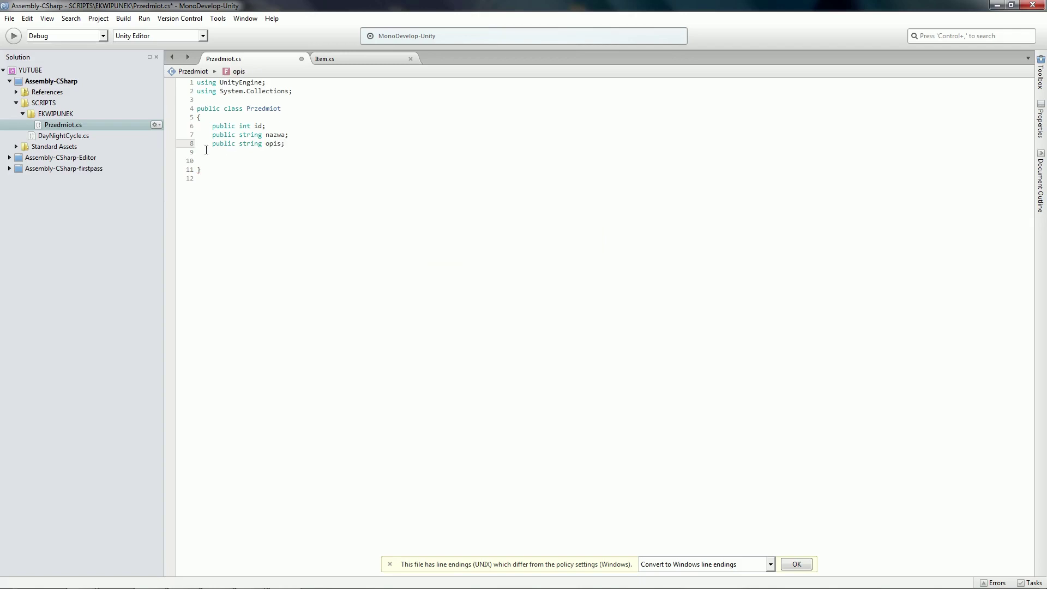
pyautogui.press('Return')
pyautogui.press('Return')
pyautogui.write('void')
# Write an empty void Przedmiot() method and save the script.
pyautogui.write('Przed')
pyautogui.write('miot()')
pyautogui.press('Return')
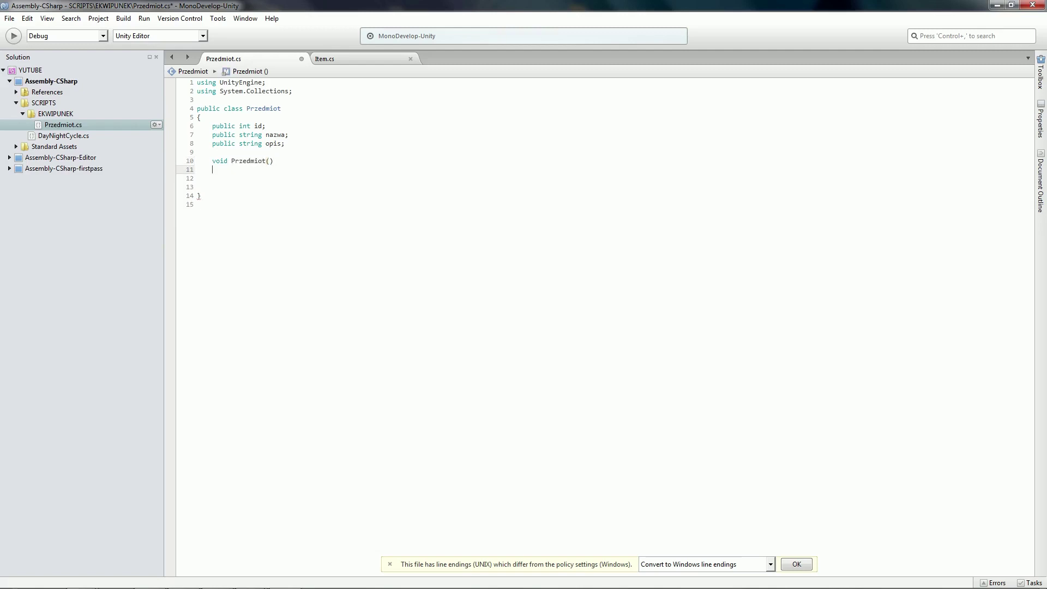
pyautogui.write('{')
pyautogui.press('Return')
pyautogui.write('}')
pyautogui.click(229, 164)
pyautogui.click(221, 177)
pyautogui.press('Return')
pyautogui.hotkey('ctrl', 's')
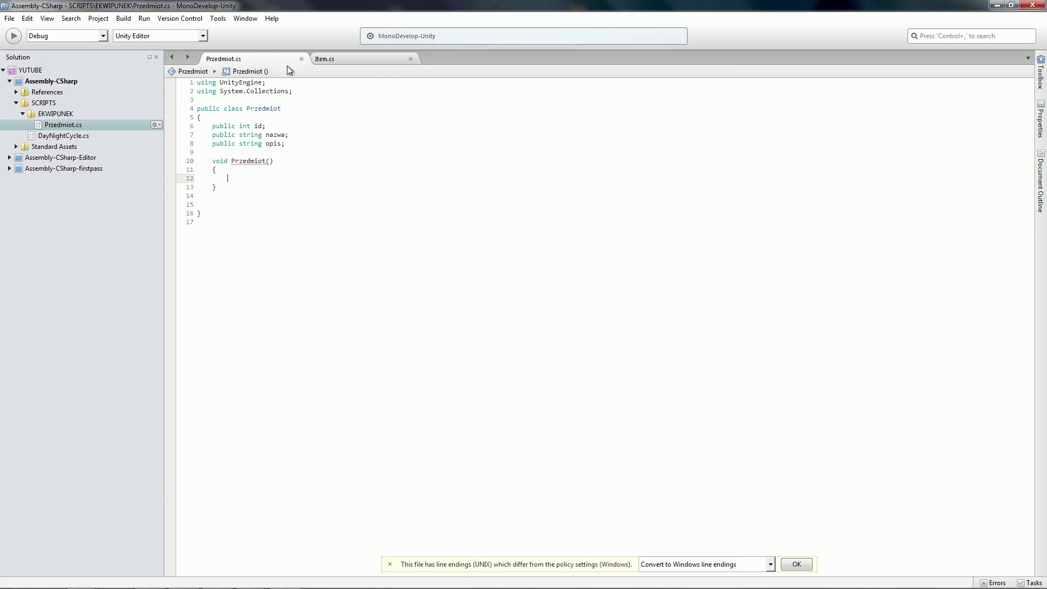
# Replace void with public so Przedmiot() becomes a constructor.
pyautogui.doubleClick(220, 162)
pyautogui.write('public')
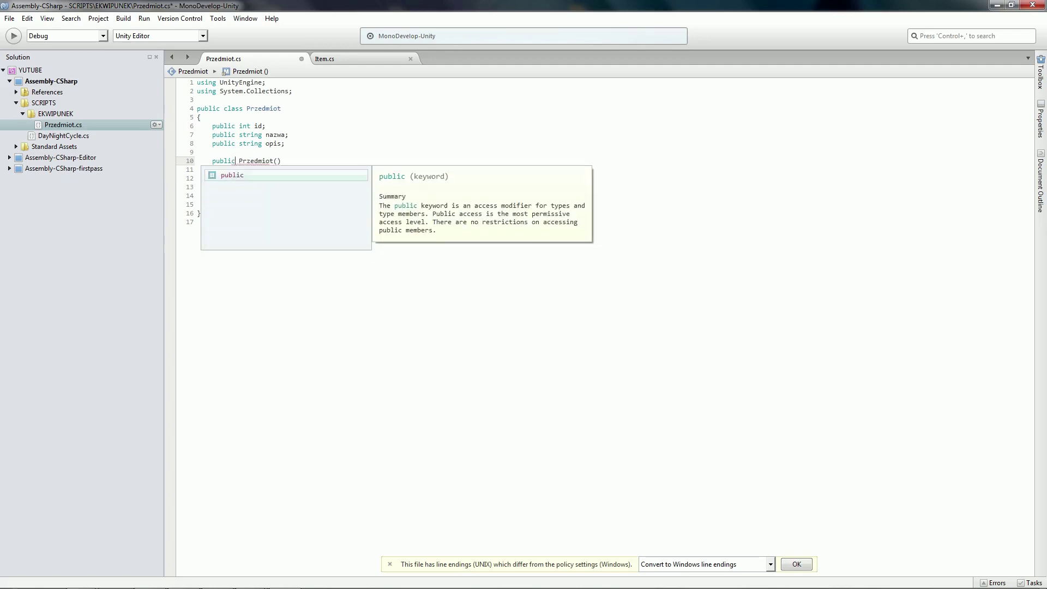
pyautogui.click(274, 136)
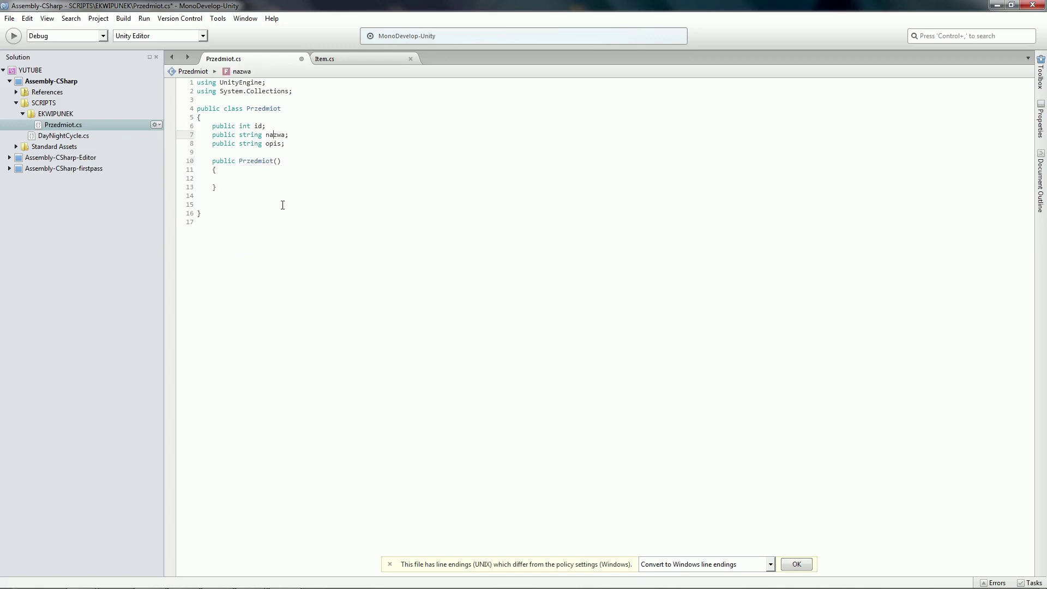
pyautogui.click(237, 198)
pyautogui.press('Return')
# Write the signature public Przedmiot(int id, string nazwa, string opis).
pyautogui.write('publ')
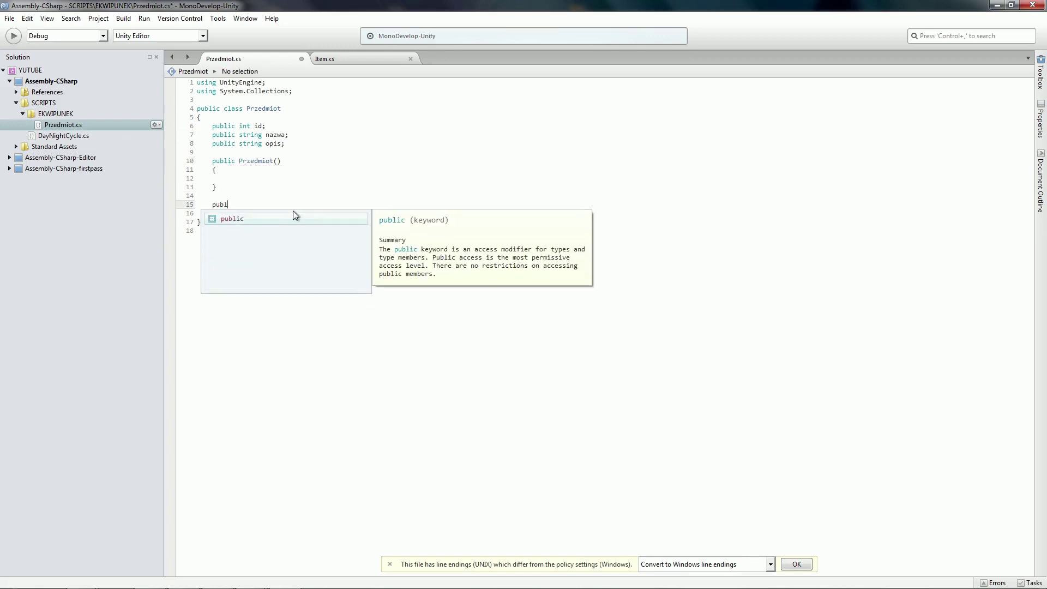
pyautogui.write('ic')
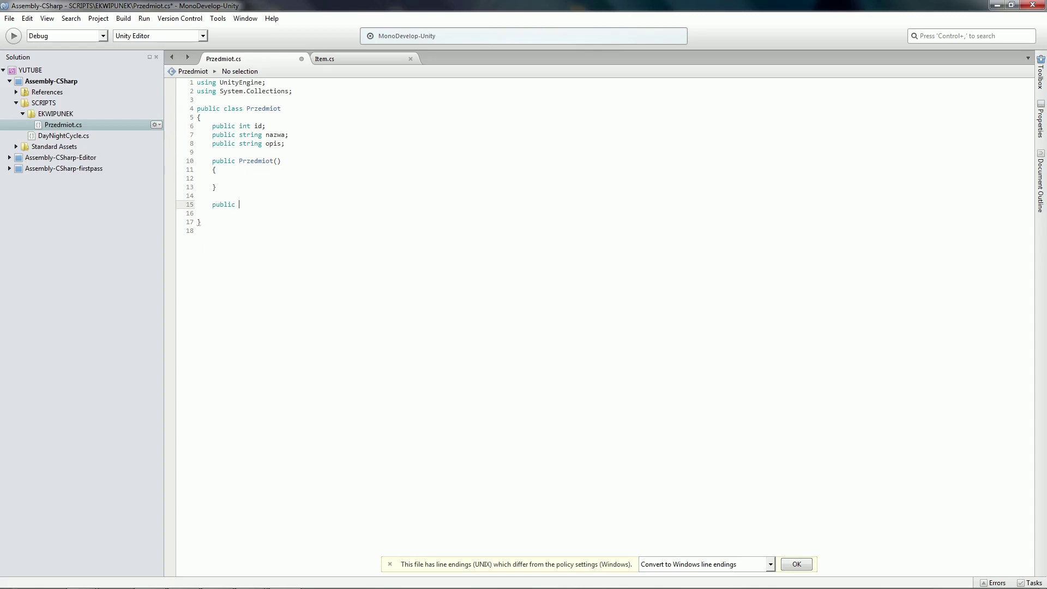
pyautogui.write(' Prz')
pyautogui.press('Return')
pyautogui.write('(')
pyautogui.write('id,')
pyautogui.press('BackSpace')
pyautogui.press('BackSpace')
pyautogui.press('BackSpace')
pyautogui.press('BackSpace')
pyautogui.press('BackSpace')
pyautogui.press('BackSpace')
pyautogui.press('BackSpace')
pyautogui.write('id')
pyautogui.press('Escape')
pyautogui.write(',')
pyautogui.write(' naw')
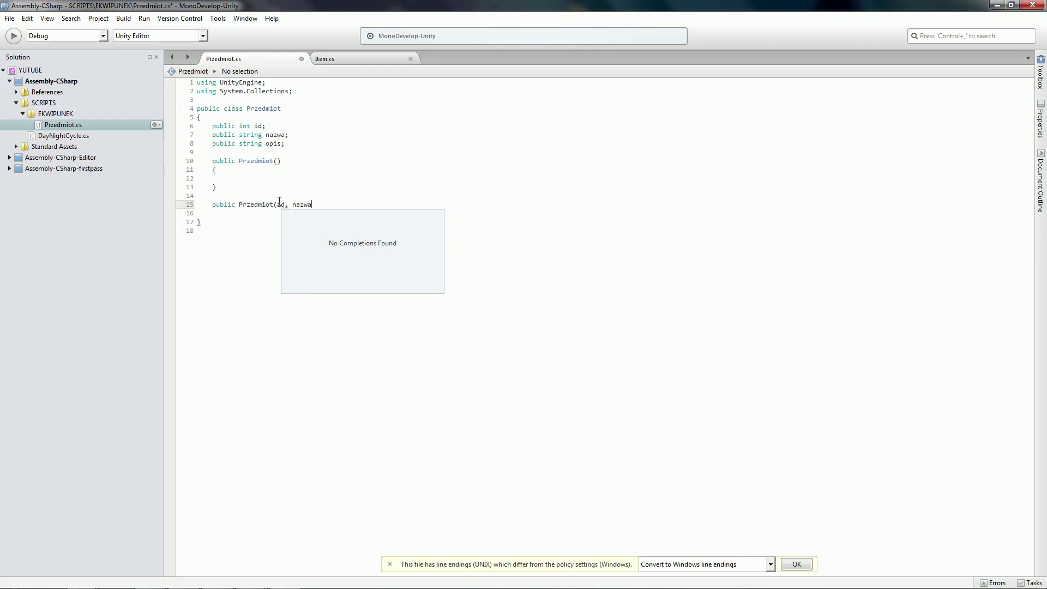
pyautogui.click(279, 202)
pyautogui.write('int i')
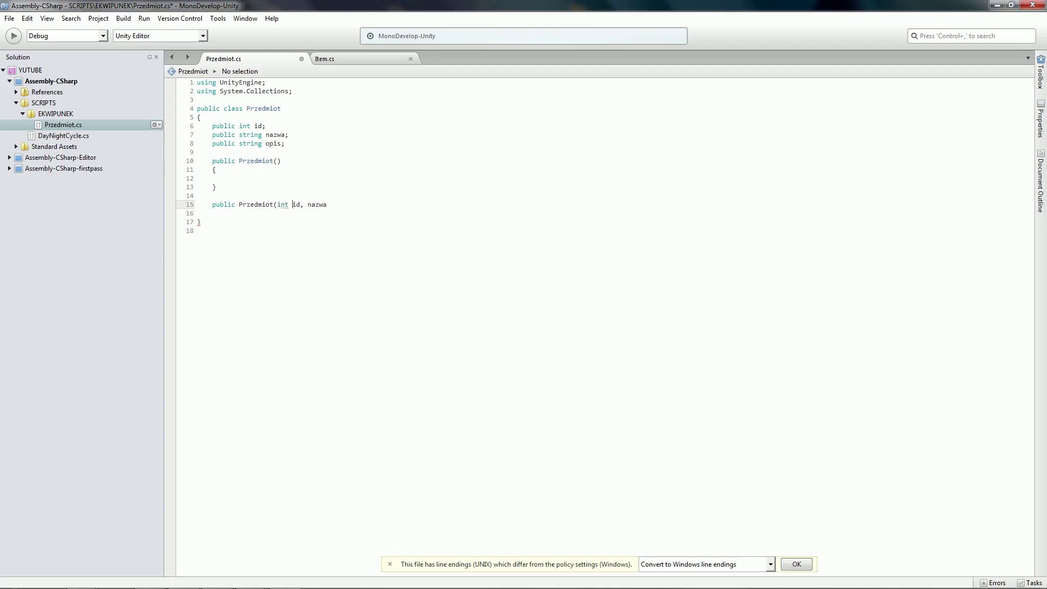
pyautogui.click(309, 204)
pyautogui.write('string')
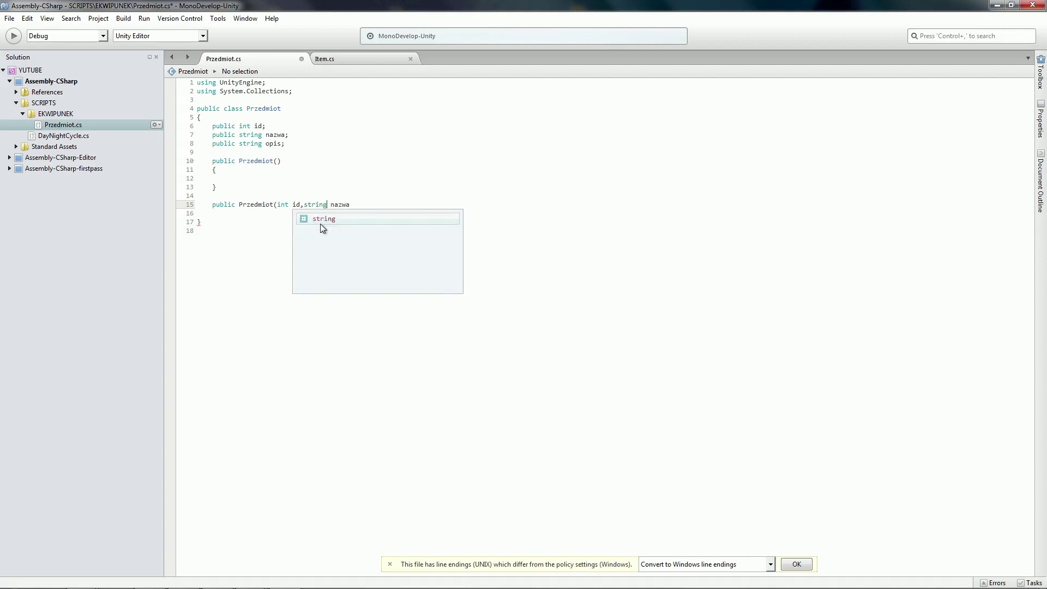
pyautogui.press('End')
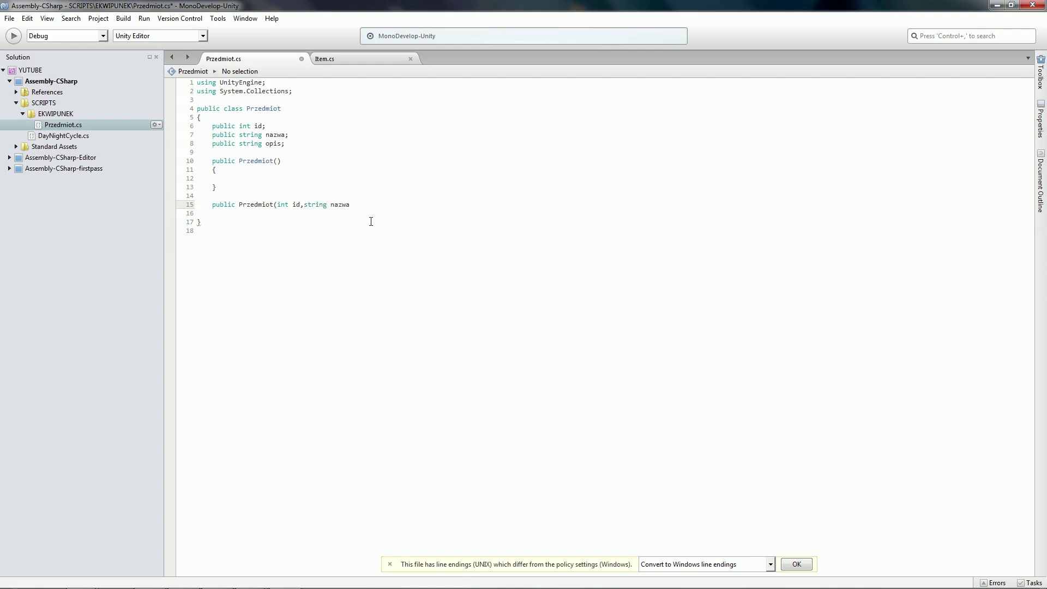
pyautogui.write(',strin')
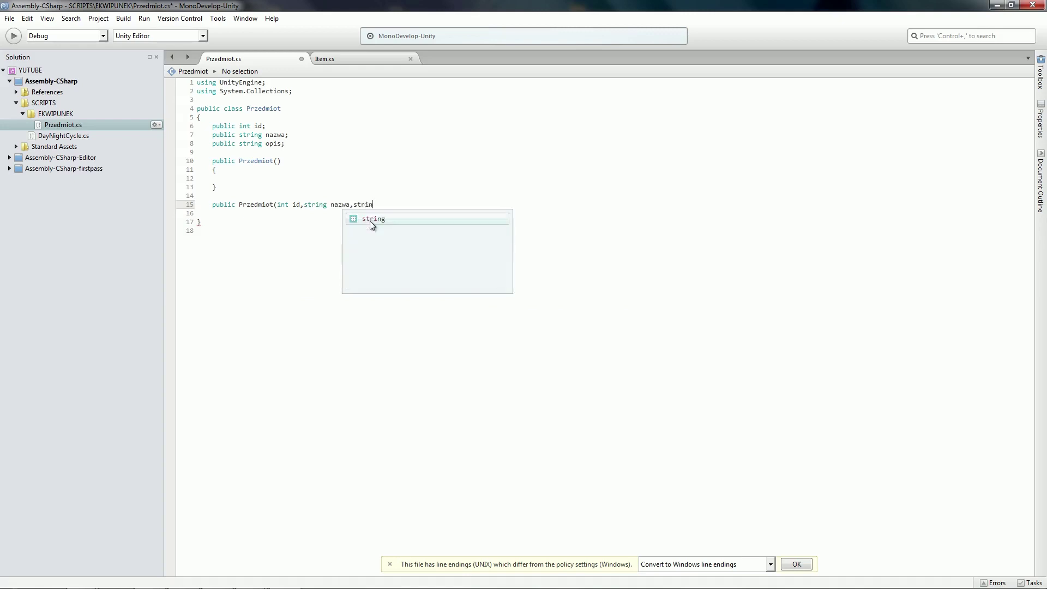
pyautogui.write('g opis')
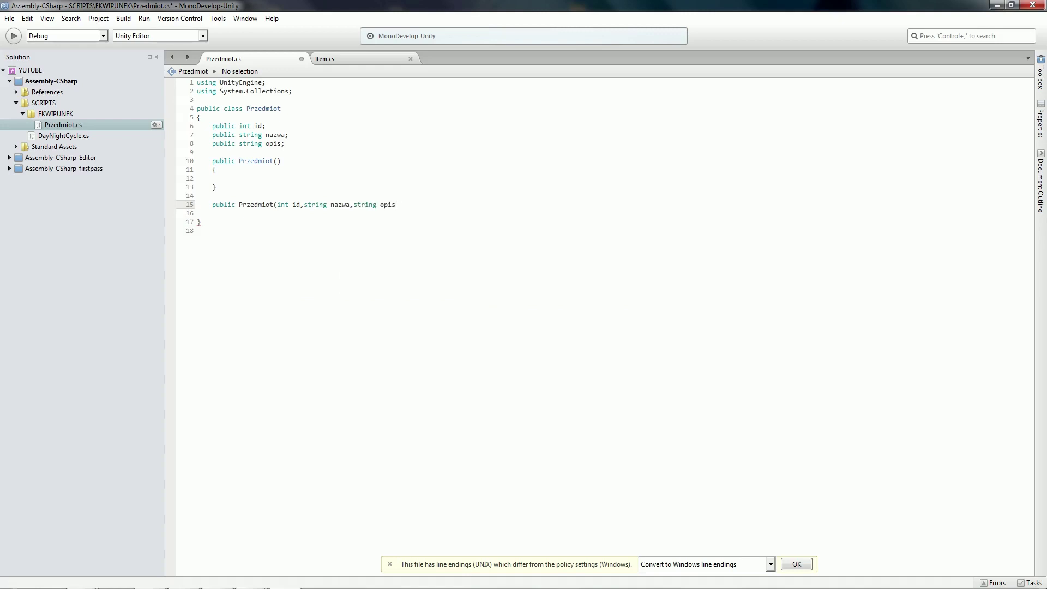
pyautogui.write(')')
# Add an empty brace body to the new constructor, removing a stray apostrophe.
pyautogui.press('Return')
pyautogui.write('{')
pyautogui.press('Return')
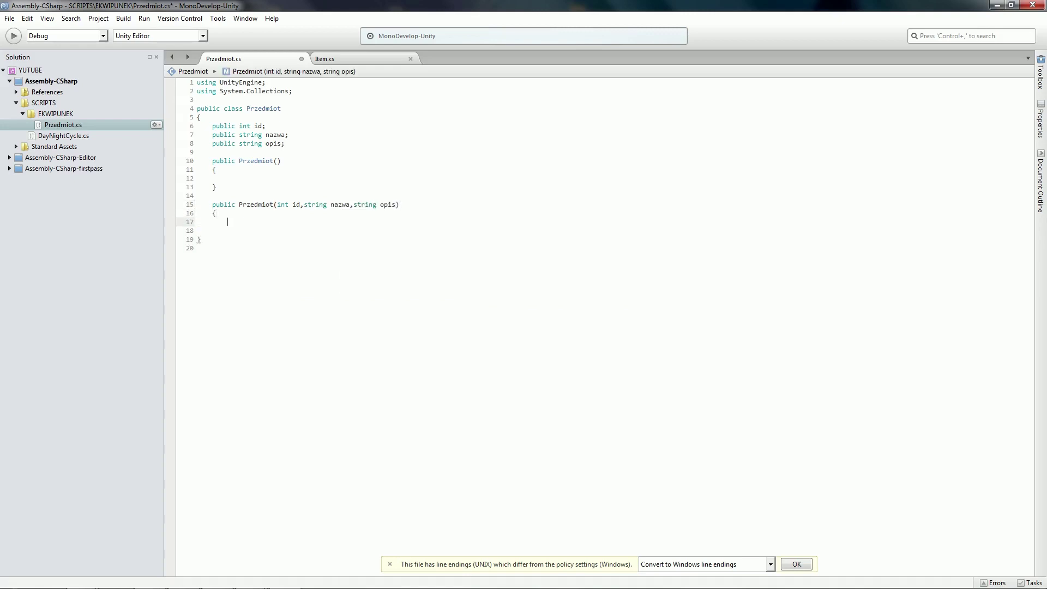
pyautogui.write('}')
pyautogui.press('Up')
pyautogui.write("'")
pyautogui.press('Return')
pyautogui.press('Up')
pyautogui.press('BackSpace')
# Capitalise the constructor parameters to Id, Nazwa and Opis.
pyautogui.click(297, 204)
pyautogui.write('I')
pyautogui.moveTo(331, 204); pyautogui.dragTo(385, 204)
pyautogui.write('N')
pyautogui.write('O')
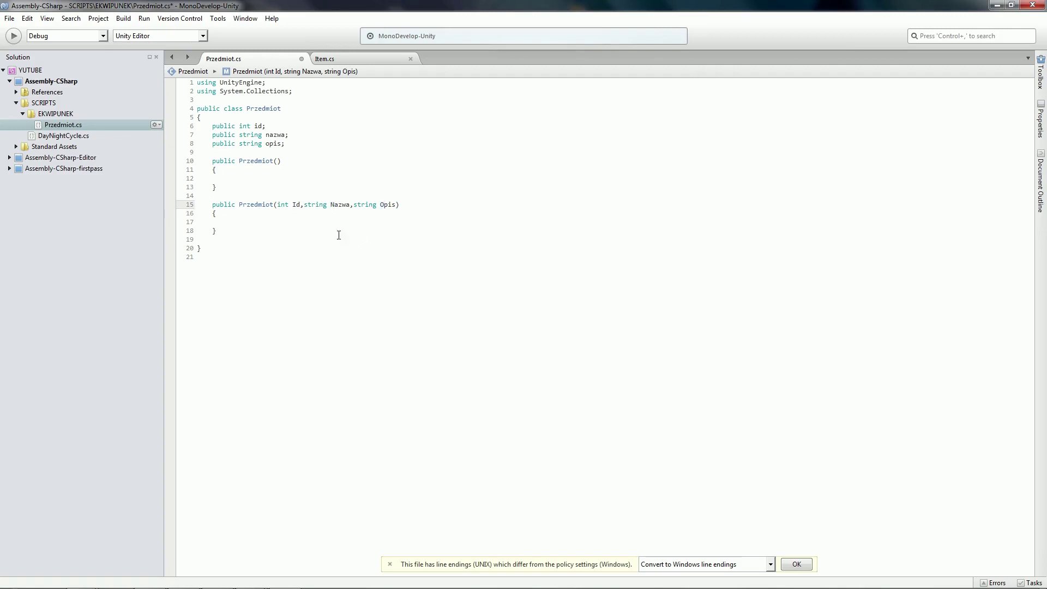
pyautogui.click(255, 223)
pyautogui.moveTo(212, 205); pyautogui.dragTo(289, 205)
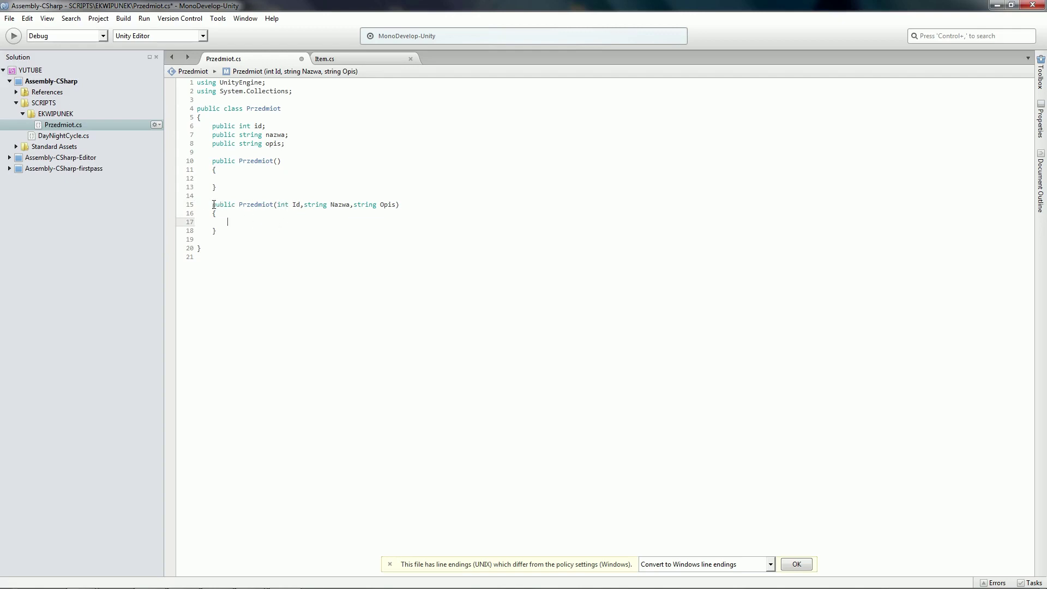
pyautogui.click(289, 204)
# Add the assignment id = Id; to the constructor body.
pyautogui.click(243, 219)
pyautogui.write('id = ')
pyautogui.write('Id')
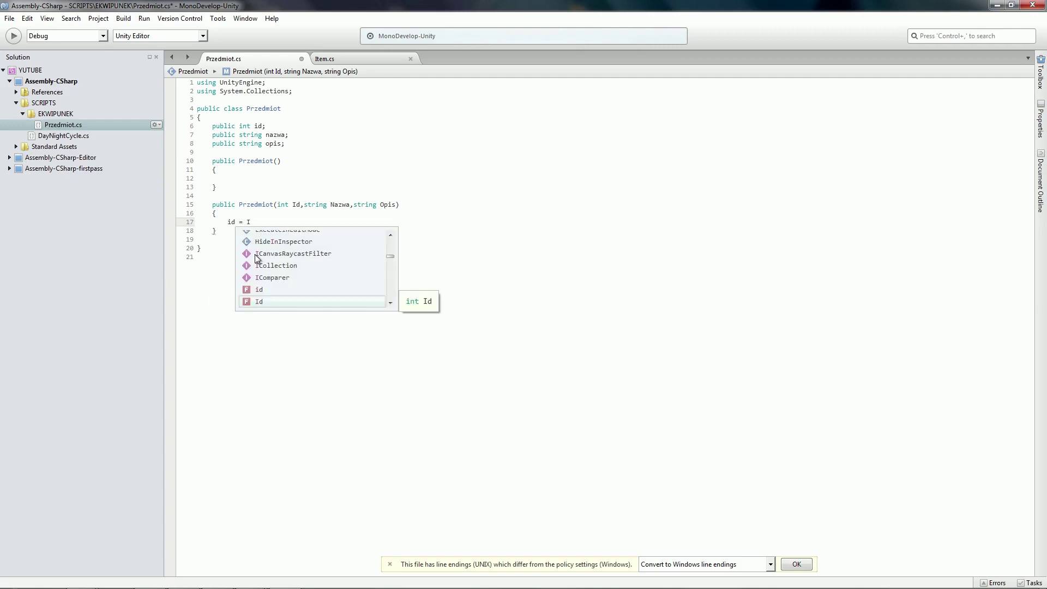
pyautogui.press('Escape')
pyautogui.write(';')
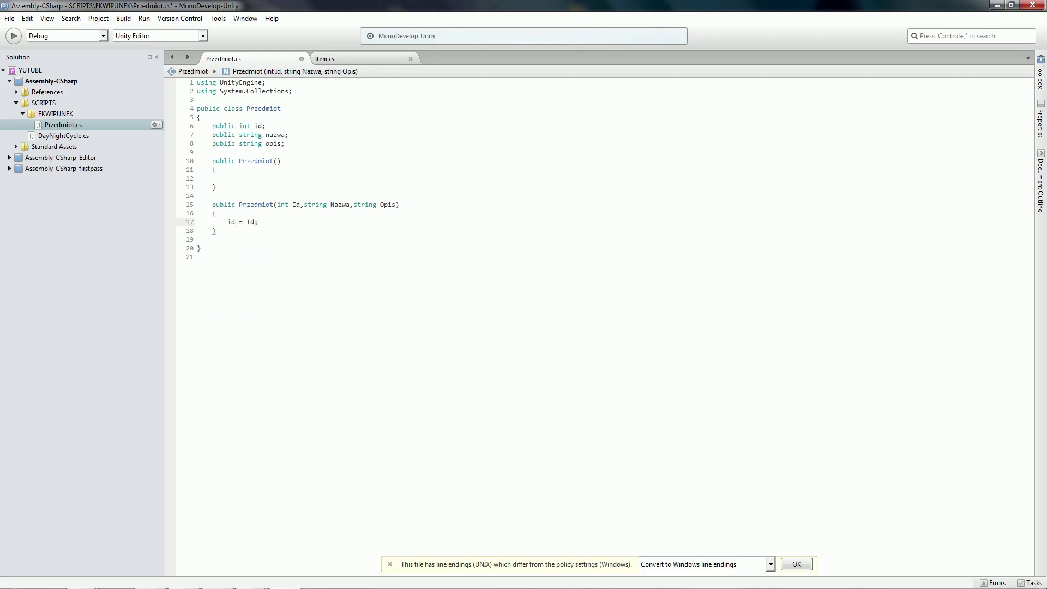
pyautogui.press('Return')
# Add the assignments nazwa = Nazwa and opis = Opis using autocompletion.
pyautogui.write('na')
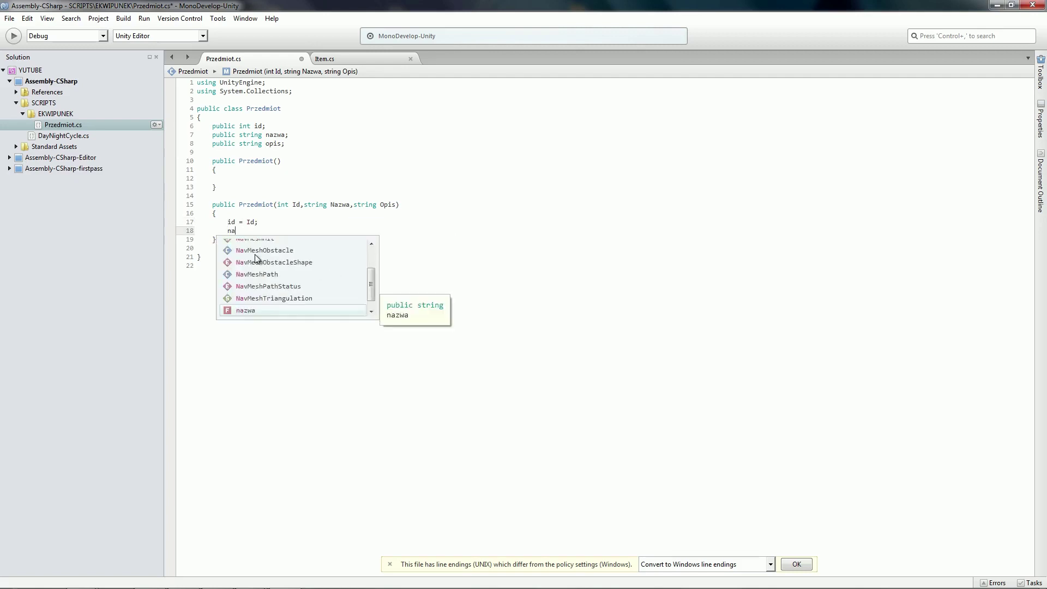
pyautogui.press('Return')
pyautogui.write('= N')
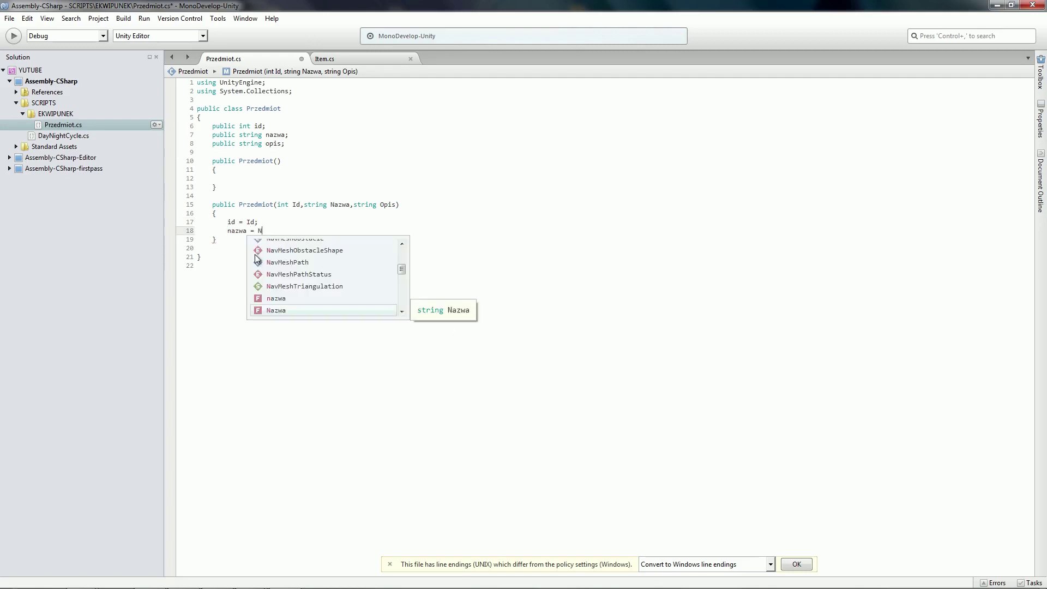
pyautogui.write('a')
pyautogui.press('Return')
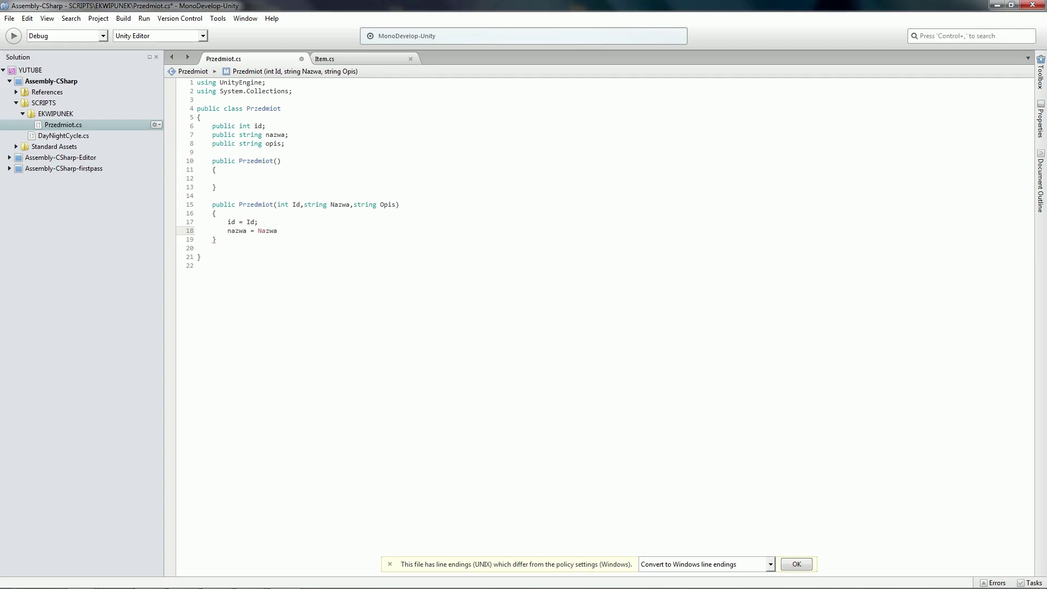
pyautogui.write(';')
pyautogui.press('Return')
pyautogui.write('opi')
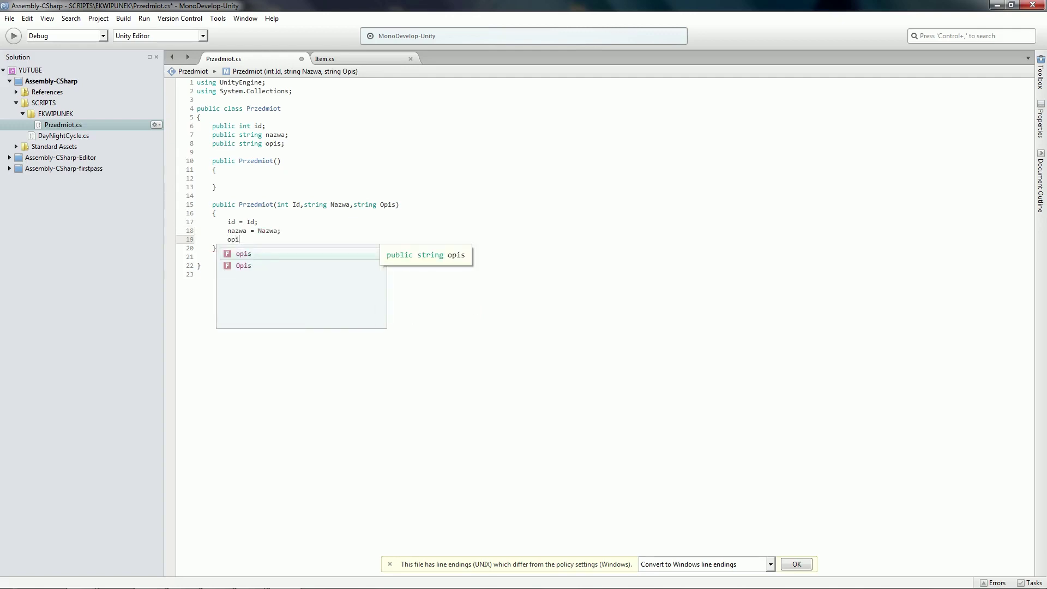
pyautogui.press('Return')
pyautogui.write('= Op')
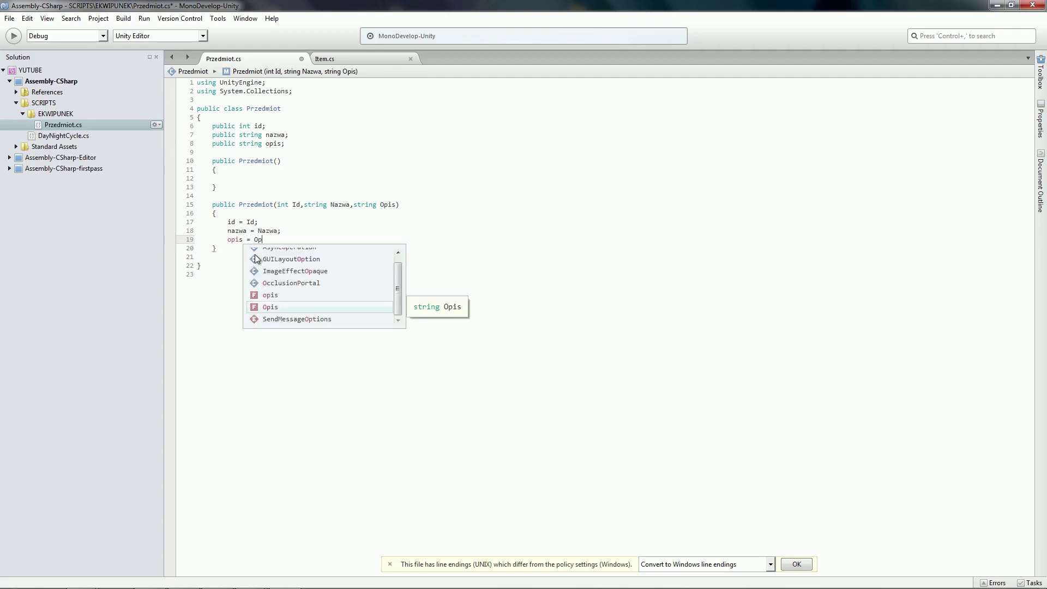
pyautogui.press('Return')
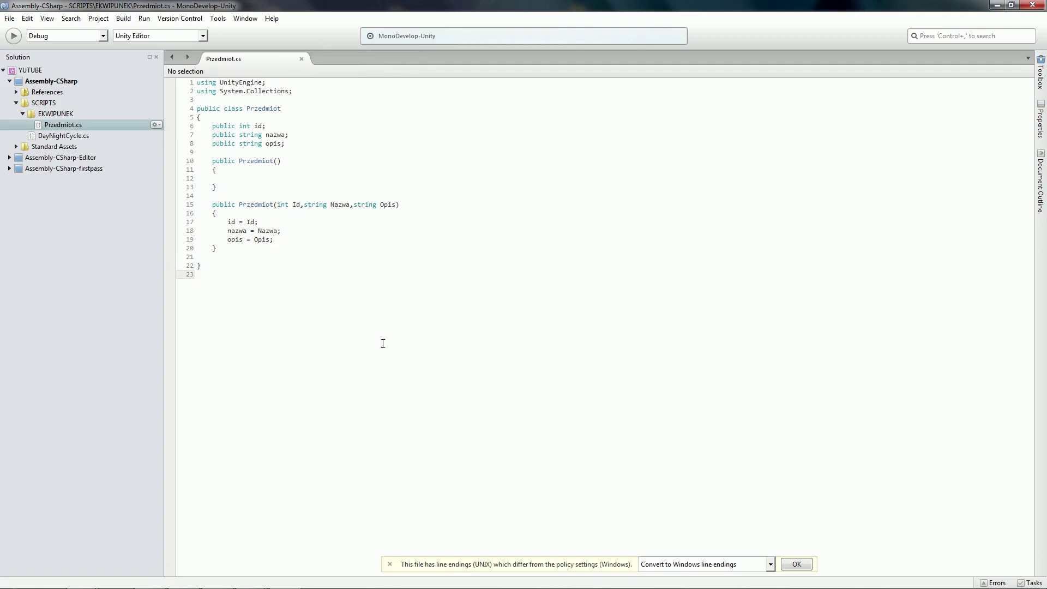
# Back in Unity, add a BazaDanych C# script to EKWIPUNEK and select it.
pyautogui.hotkey('alt', 'Tab')
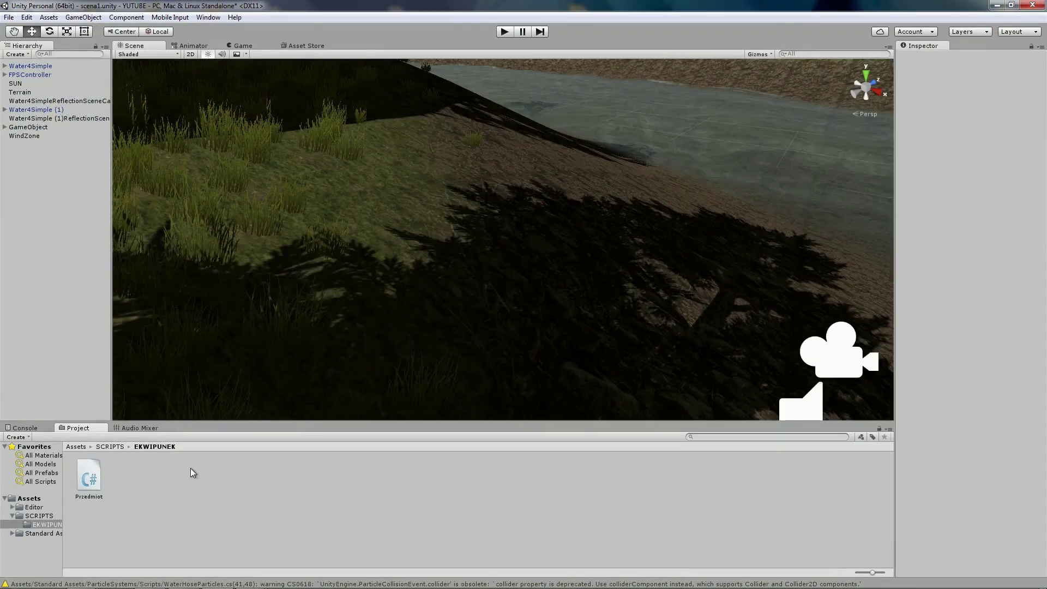
pyautogui.rightClick(158, 483)
pyautogui.moveTo(225, 281)
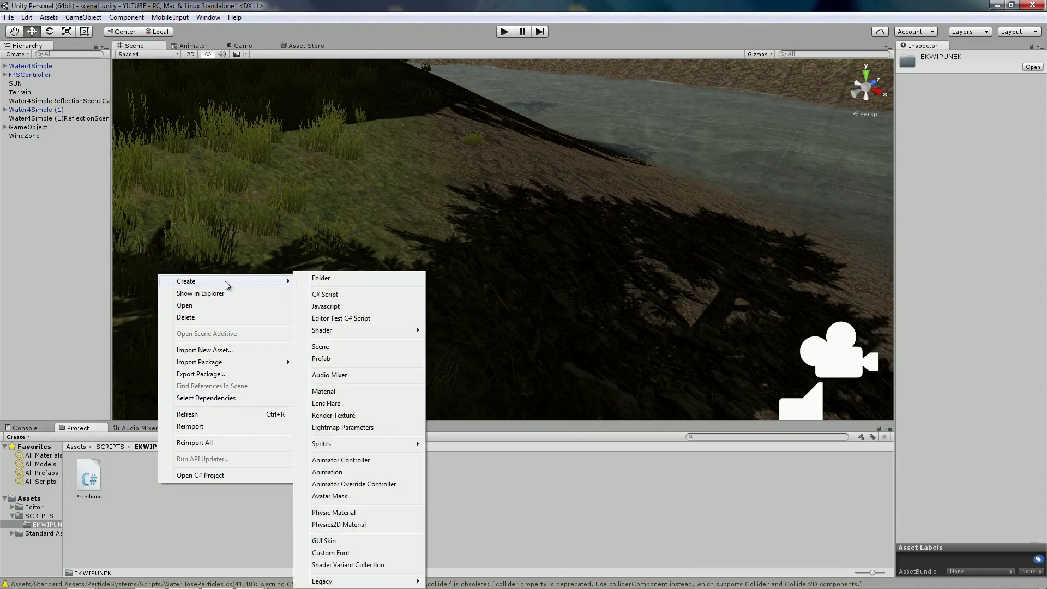
pyautogui.click(344, 296)
pyautogui.write('BazaD')
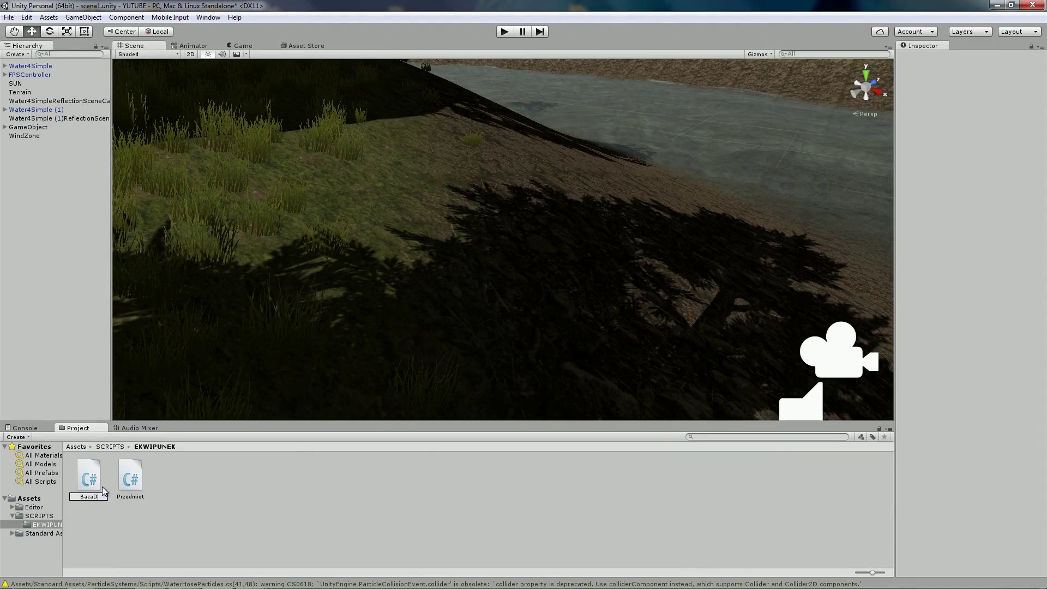
pyautogui.write('anych')
pyautogui.press('Return')
pyautogui.click(112, 506)
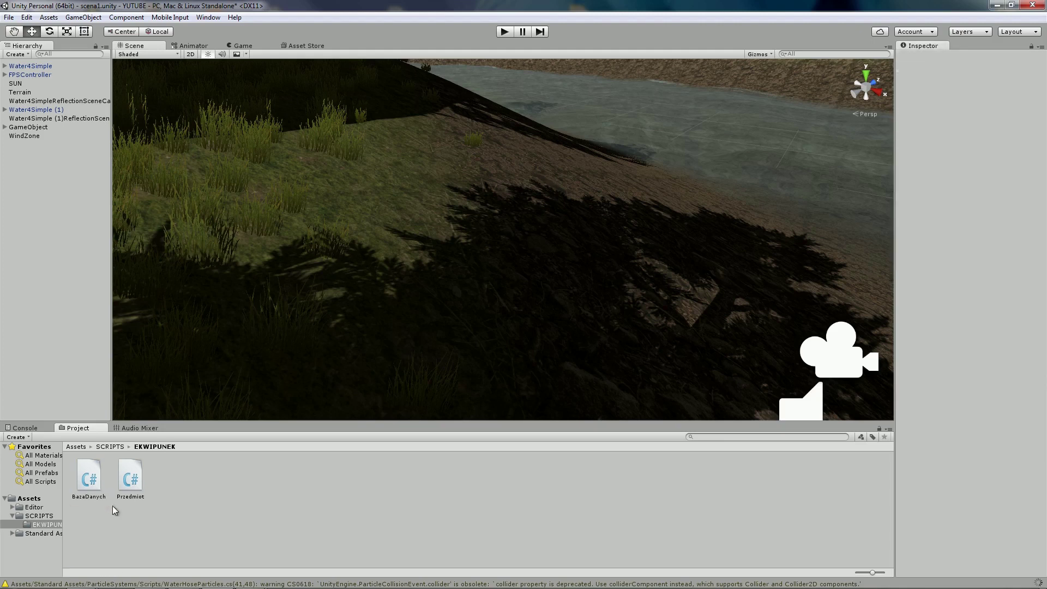
pyautogui.click(91, 481)
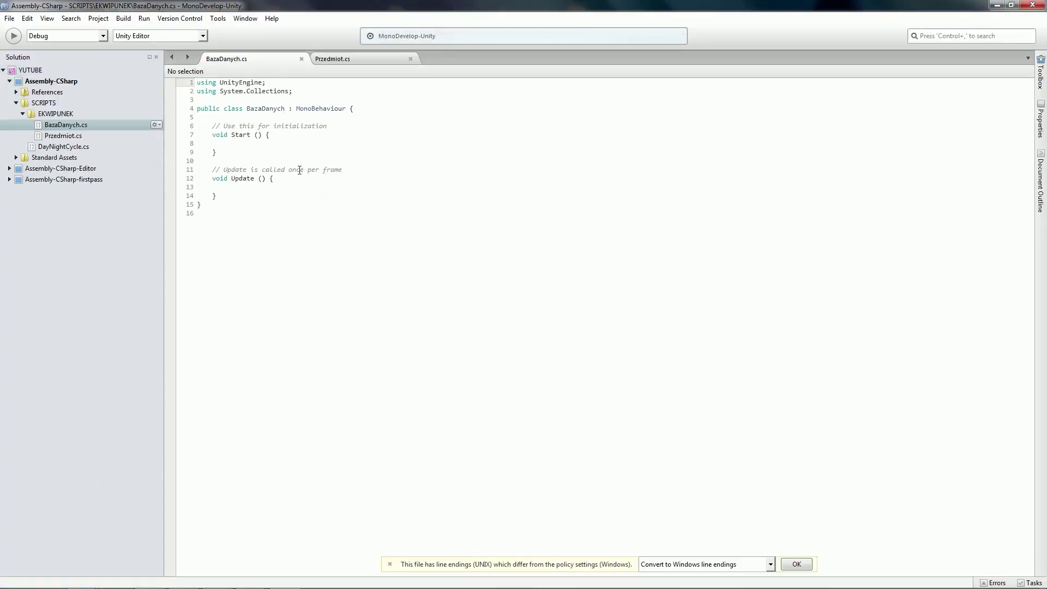
# Strip BazaDanych's Update method and template comments, and rename Start to Awake.
pyautogui.moveTo(222, 197); pyautogui.dragTo(197, 161)
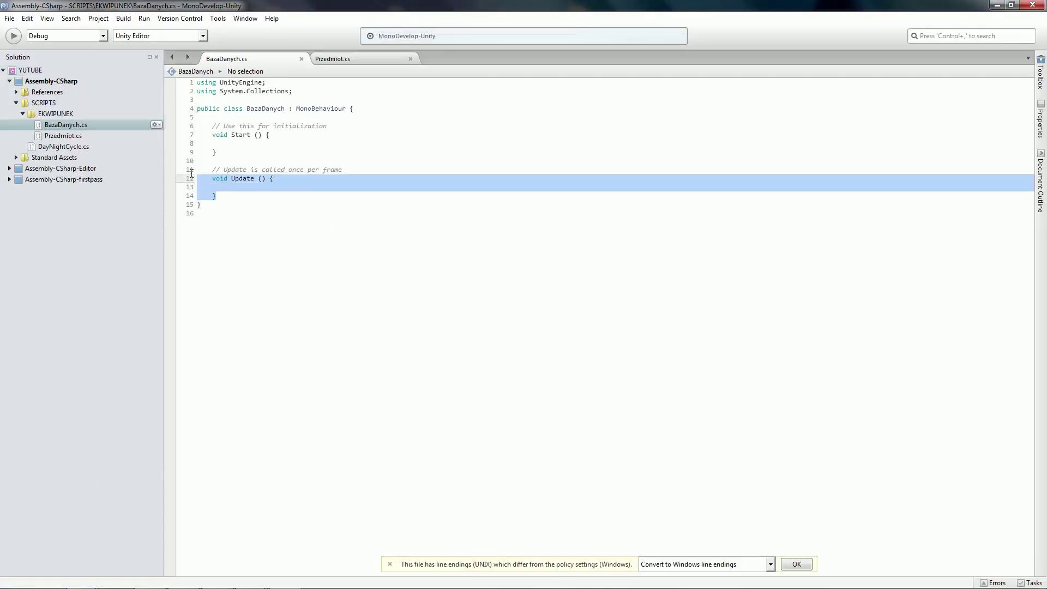
pyautogui.press('Delete')
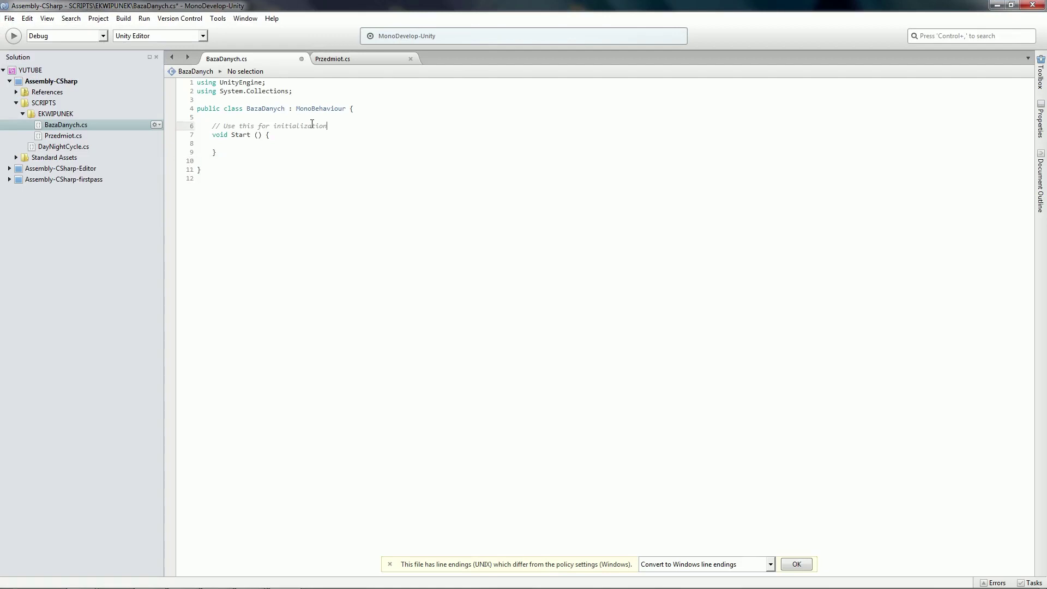
pyautogui.moveTo(327, 126); pyautogui.dragTo(198, 126)
pyautogui.press('Delete')
pyautogui.press('Return')
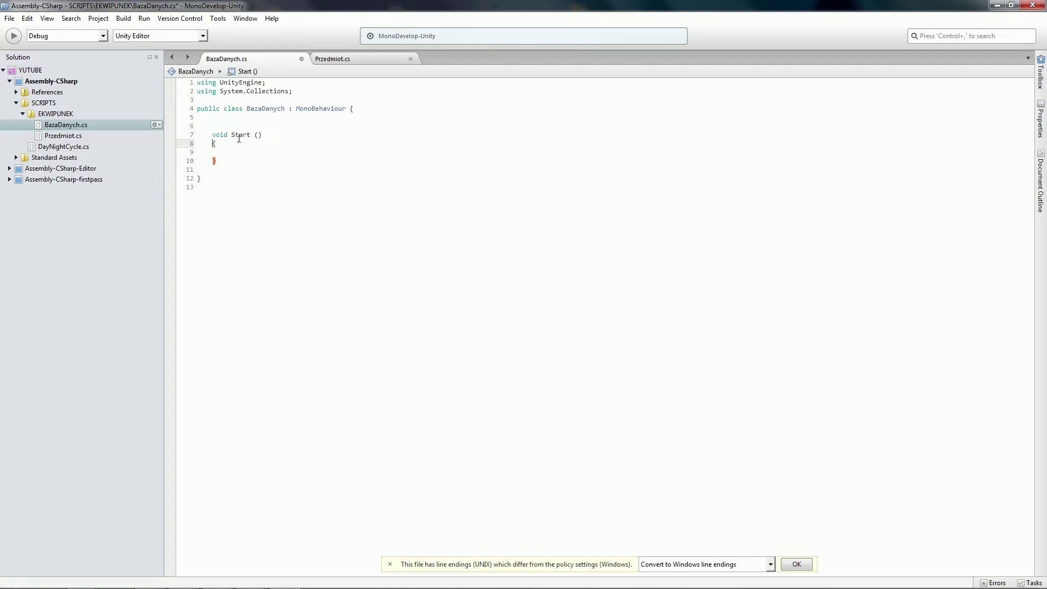
pyautogui.doubleClick(234, 134)
pyautogui.write('Awa')
pyautogui.write('ke')
pyautogui.press('Up')
pyautogui.press('Up')
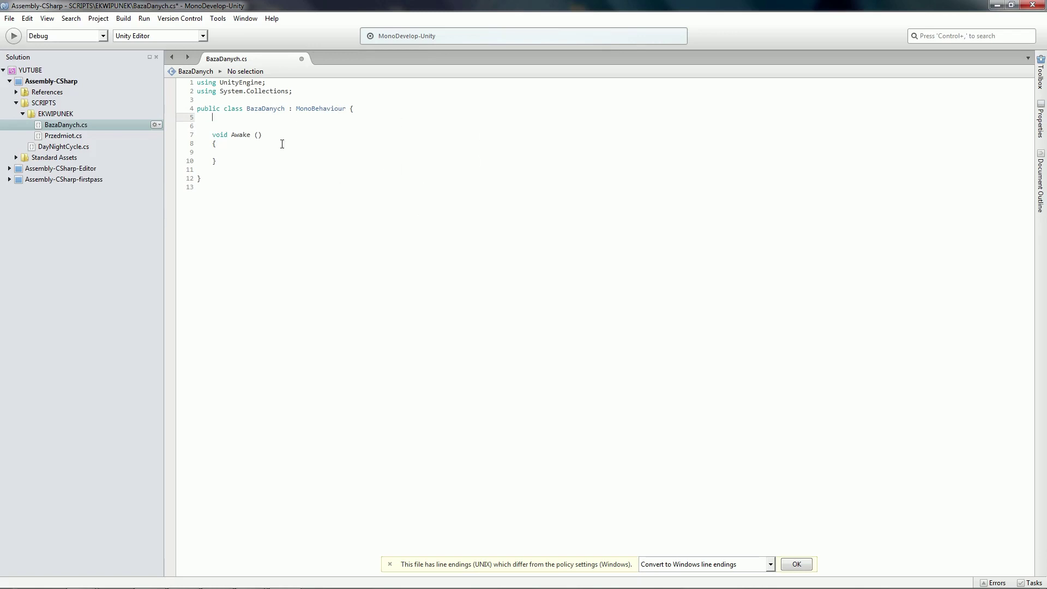
# Add a 'using System.Collections.Generic' line below the System.Collections import.
pyautogui.click(314, 91)
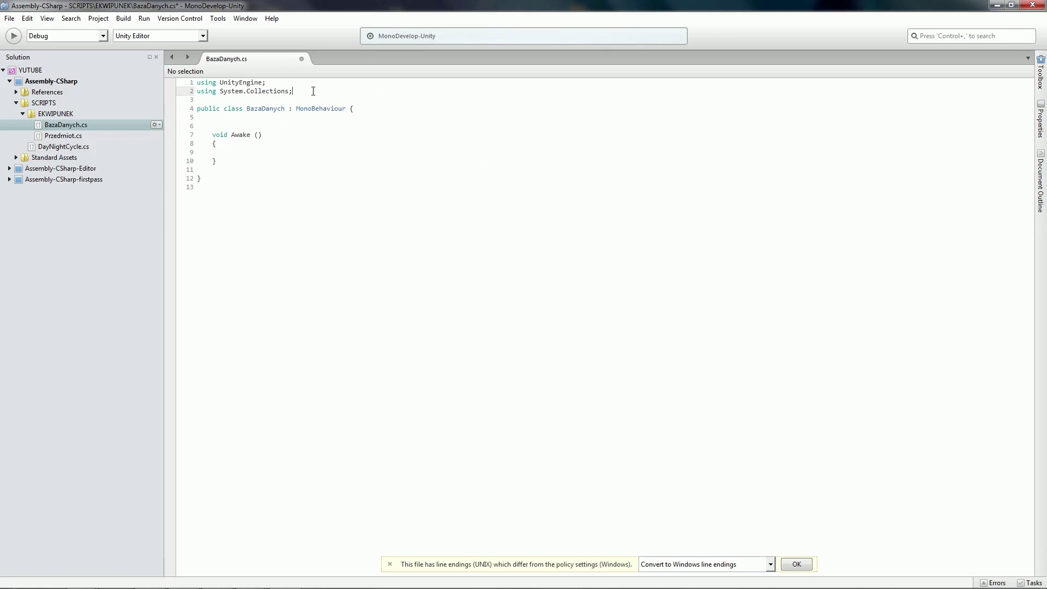
pyautogui.press('Return')
pyautogui.write('usi')
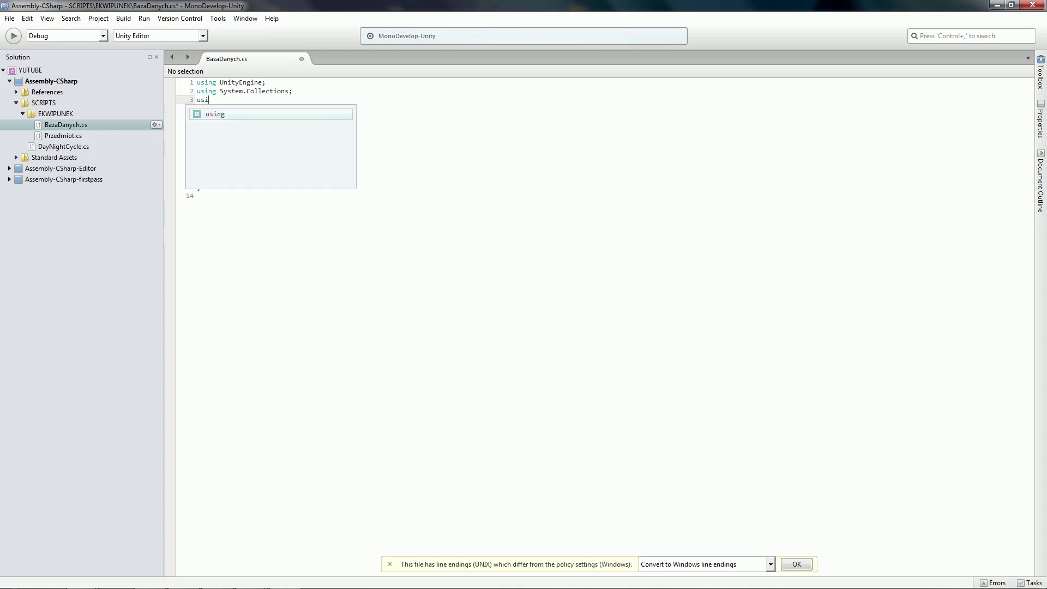
pyautogui.write('ng S')
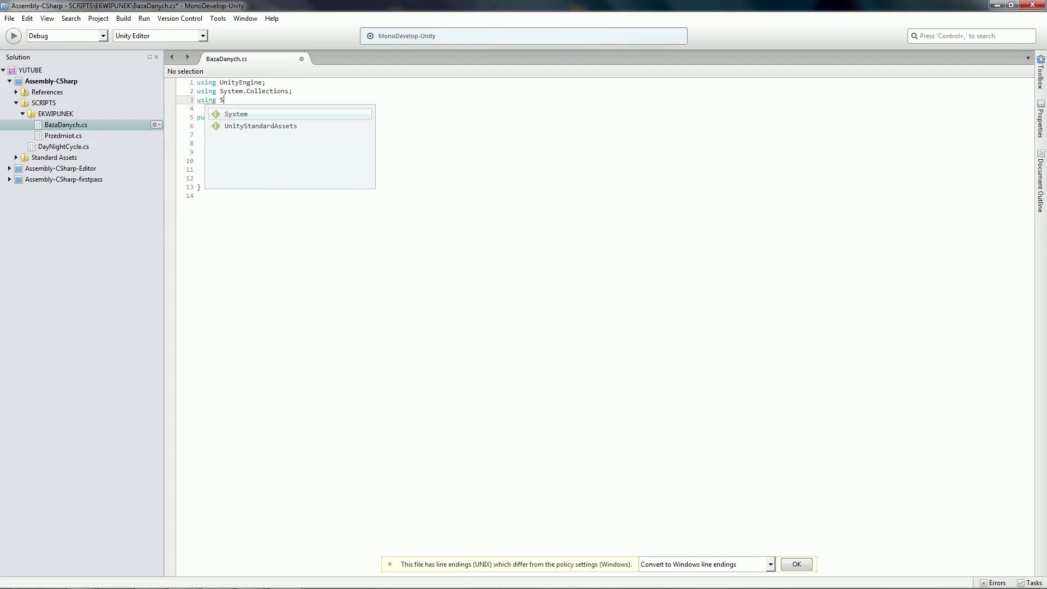
pyautogui.write('y')
pyautogui.write('stem.C')
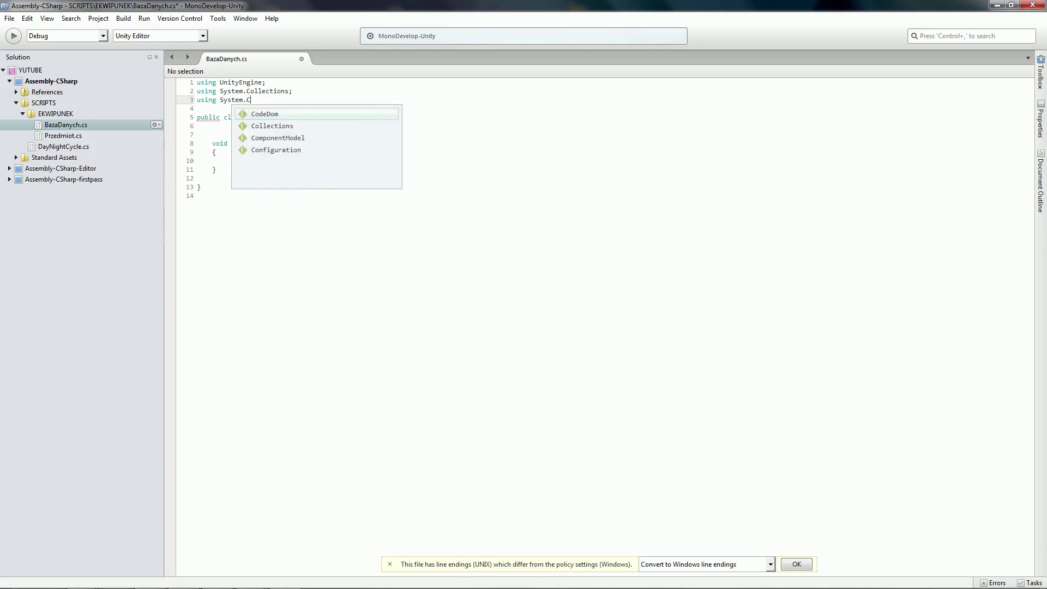
pyautogui.press('Down')
pyautogui.press('Return')
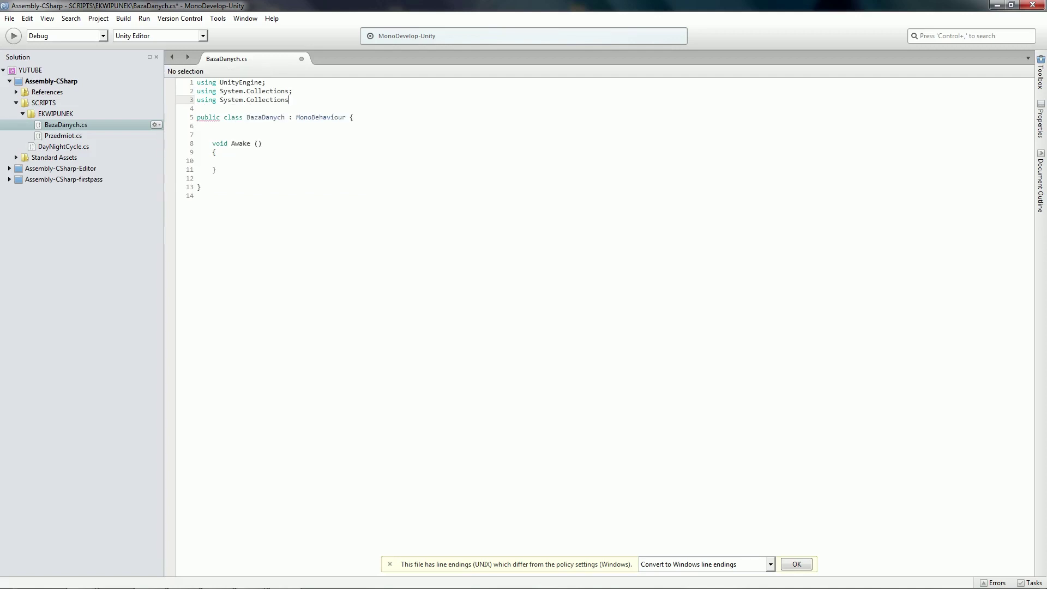
pyautogui.write('.G')
pyautogui.press('Return')
# Begin a public List field declaration on the blank line inside the class.
pyautogui.click(240, 128)
pyautogui.click(241, 132)
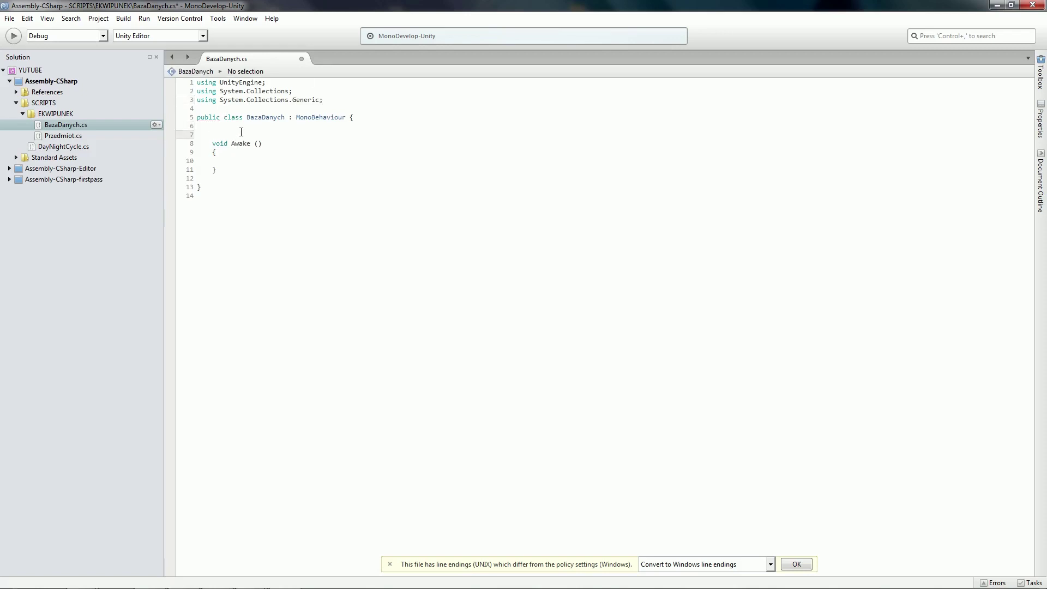
pyautogui.write('publi')
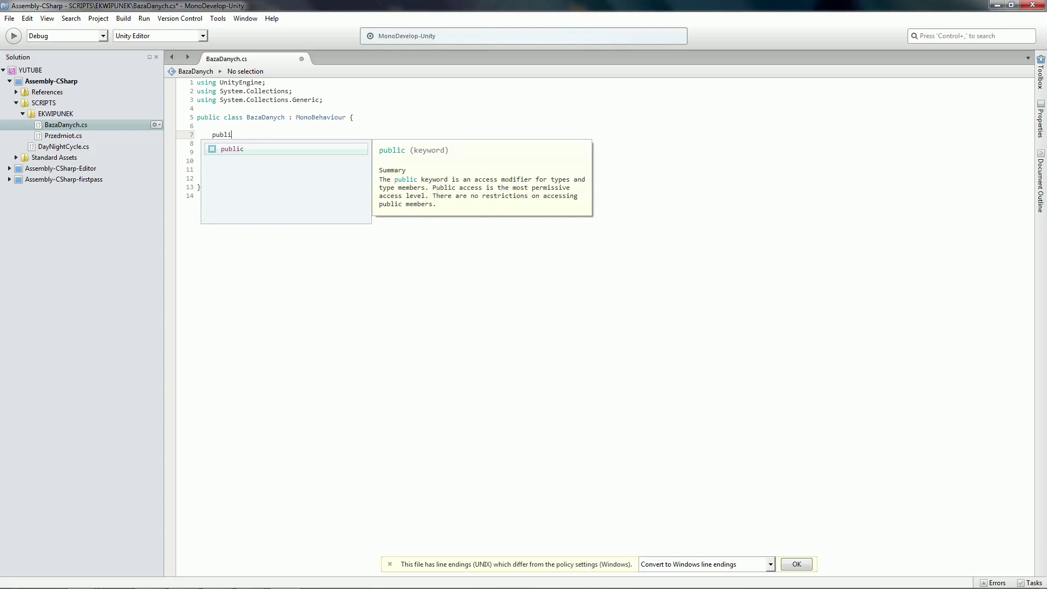
pyautogui.write('c Lis')
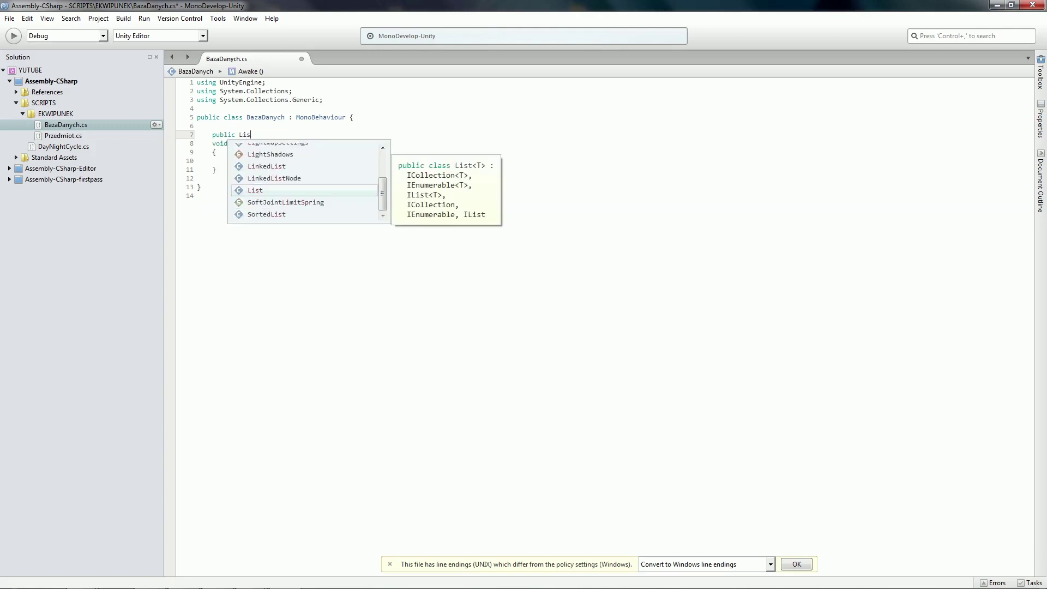
# Make the field's type List<Przedmiot>.
pyautogui.press('Escape')
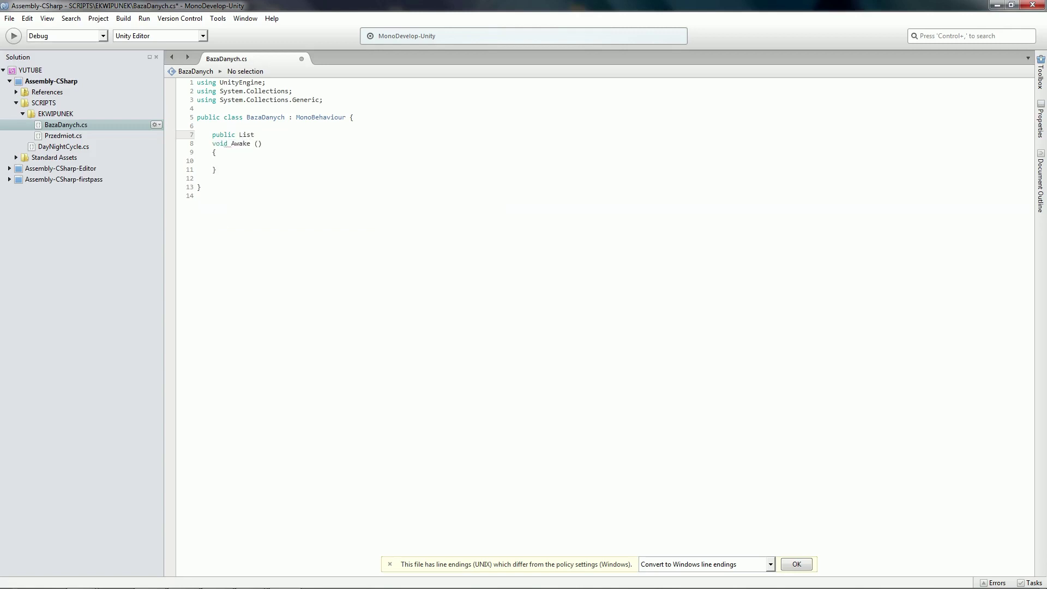
pyautogui.write('It')
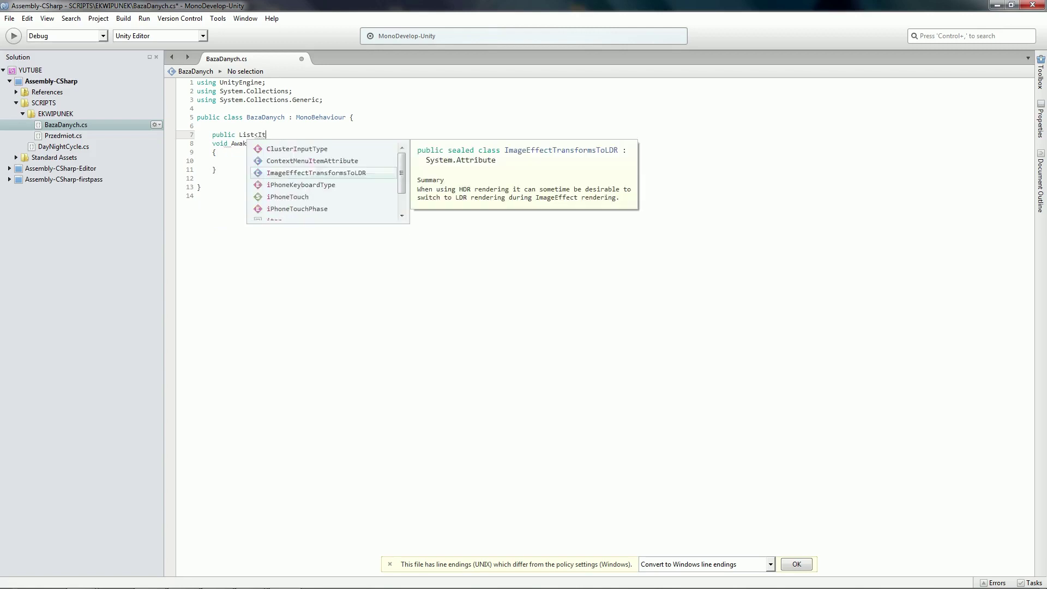
pyautogui.press('BackSpace')
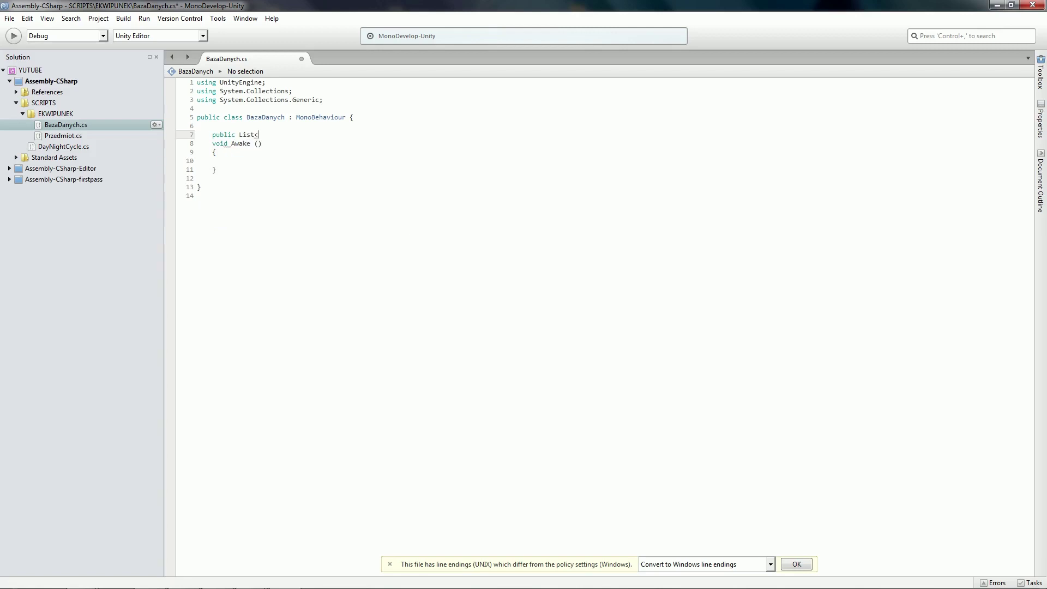
pyautogui.write('Prze')
pyautogui.press('Return')
pyautogui.write('> Li')
# Name it ListaPrzedmiotow, initialise it to new List<Przedmiot> (), and leave a blank line before Awake.
pyautogui.write('st')
pyautogui.write('aP')
pyautogui.write('rzedmiot')
pyautogui.write('ow = ')
pyautogui.write('new')
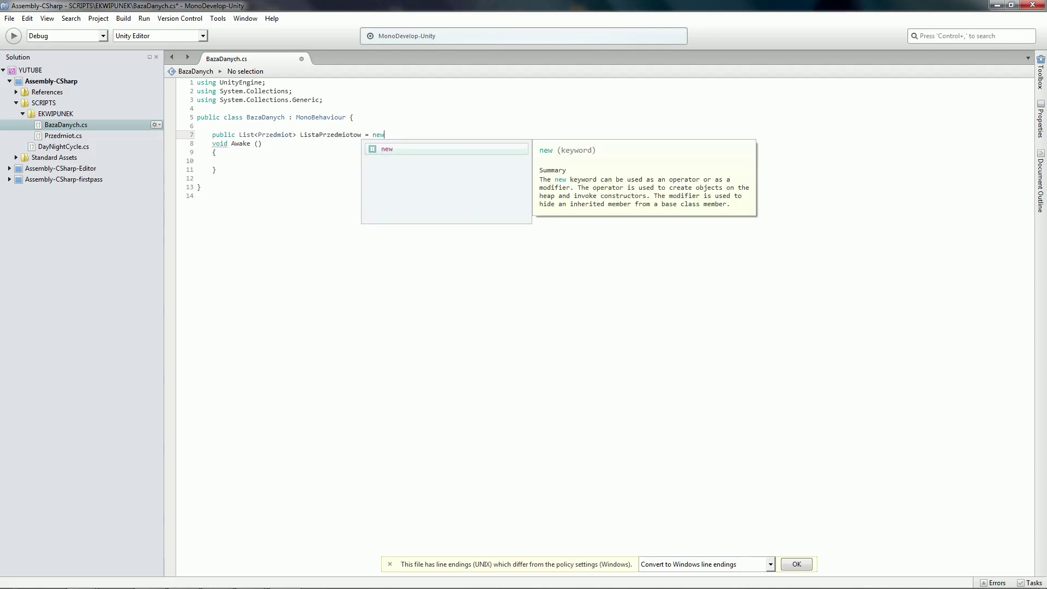
pyautogui.write(' List')
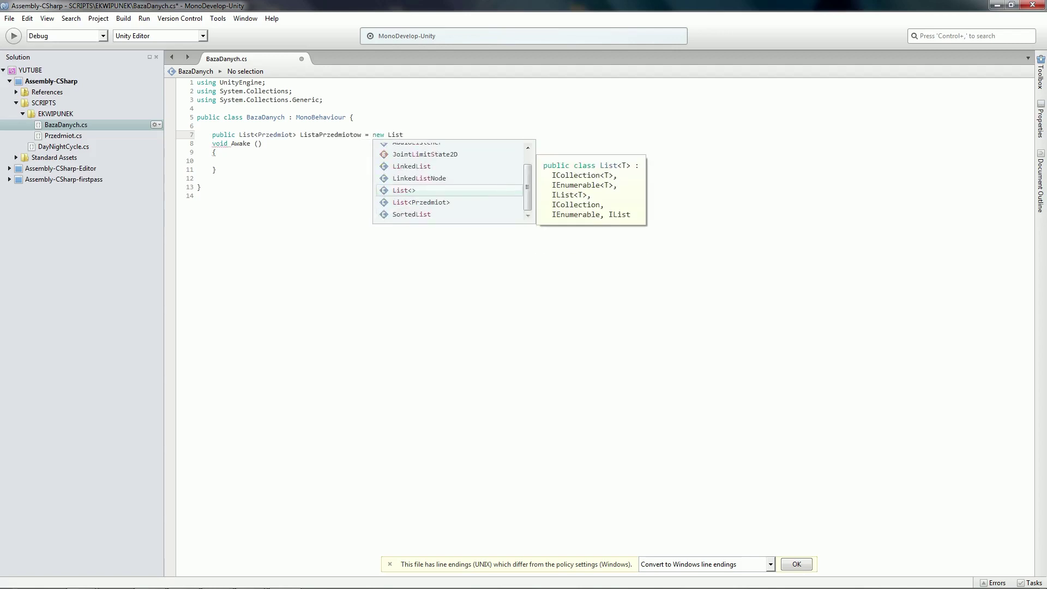
pyautogui.press('Escape')
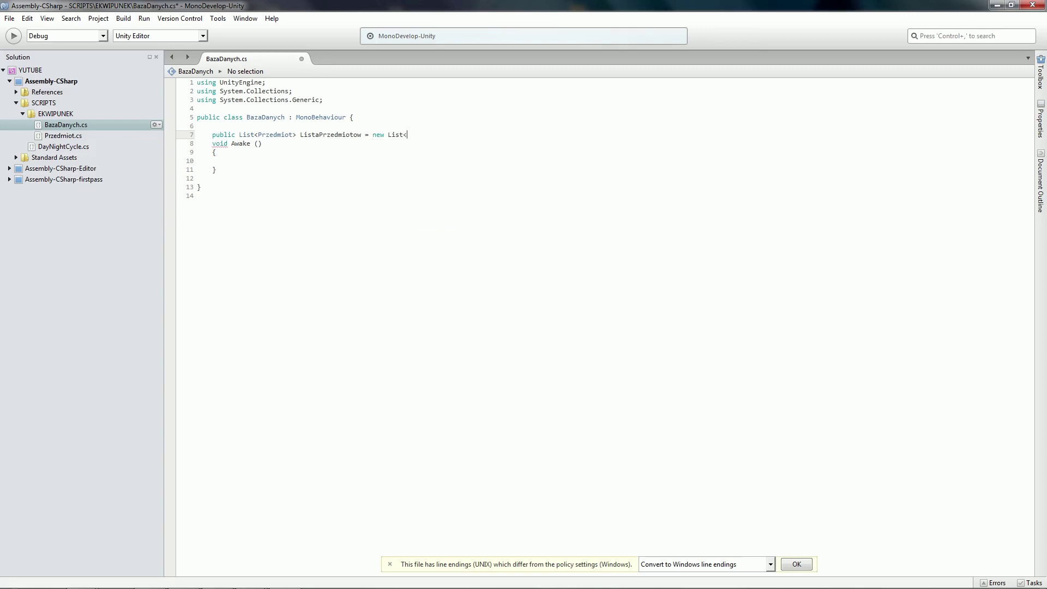
pyautogui.write('Przedmiot')
pyautogui.press('Escape')
pyautogui.write('> ();')
pyautogui.click(208, 144)
pyautogui.press('Return')
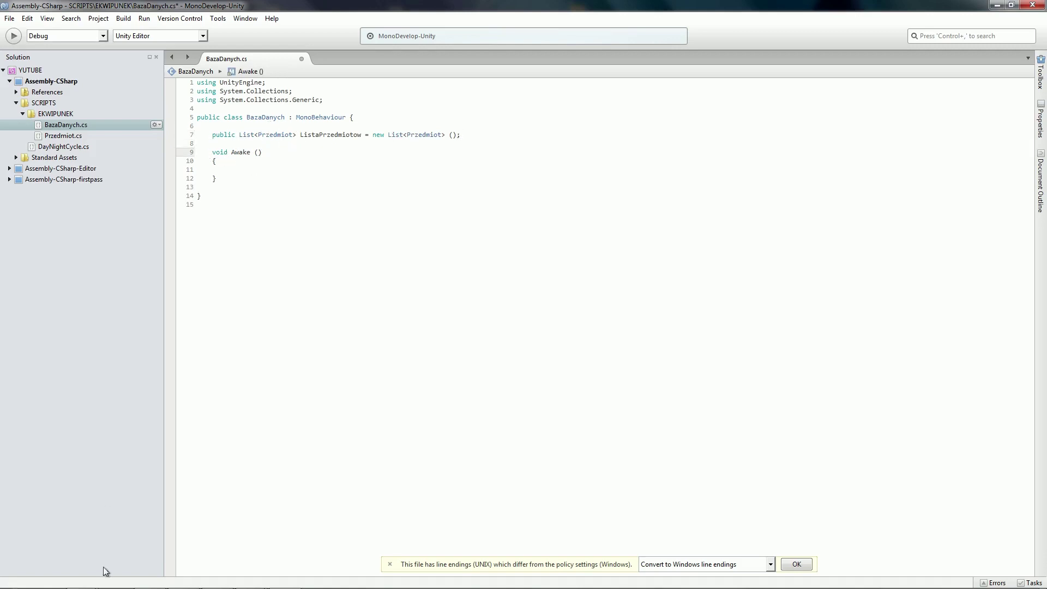
# Open Przedmiot.cs from Unity to review its three-parameter constructor, then return to Awake in BazaDanych.cs.
pyautogui.click(218, 582)
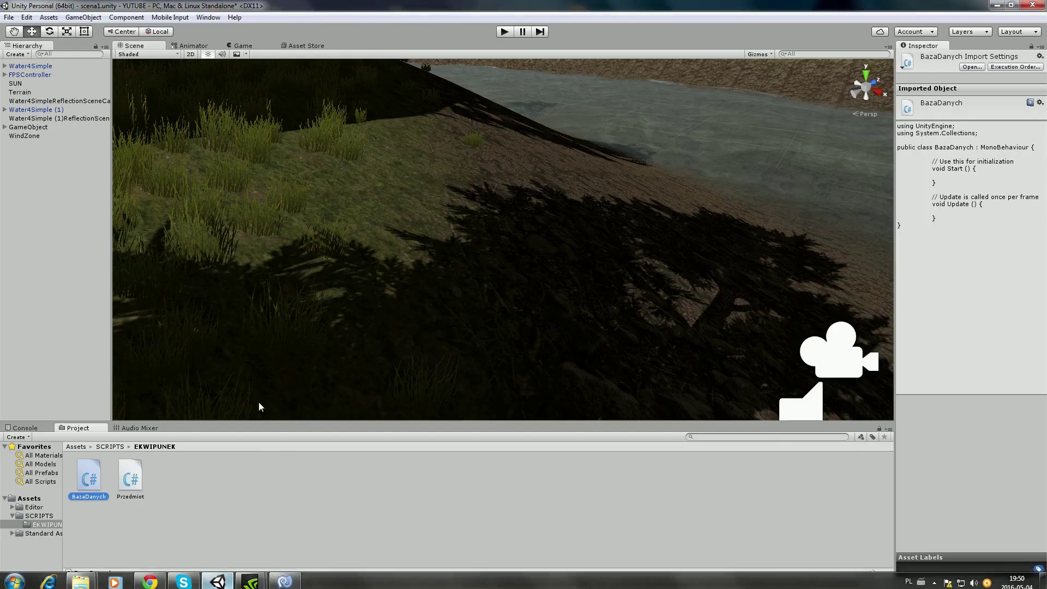
pyautogui.click(133, 479)
pyautogui.doubleClick(133, 479)
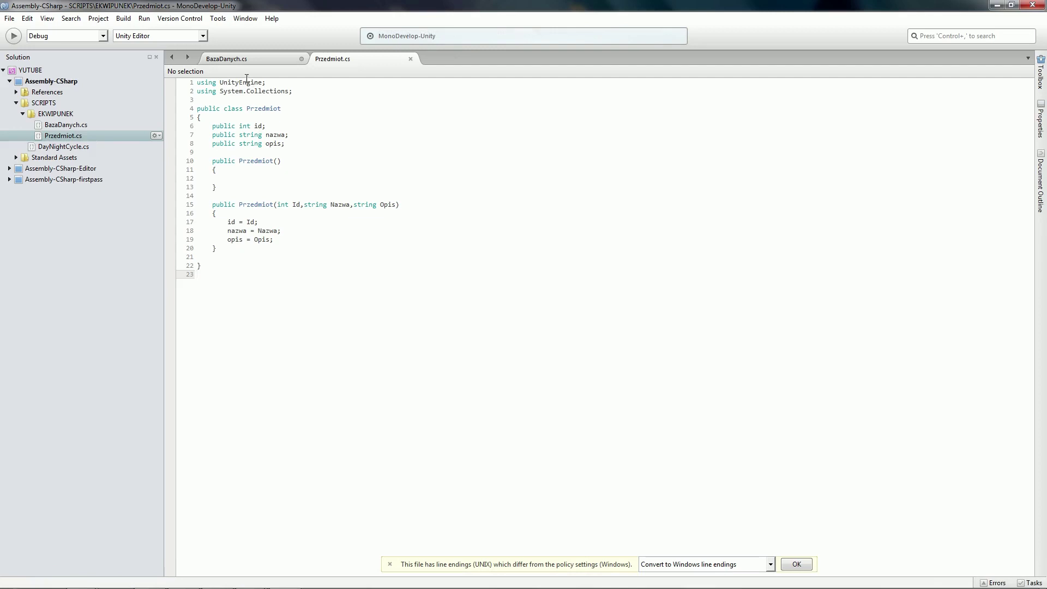
pyautogui.moveTo(212, 204); pyautogui.dragTo(301, 256)
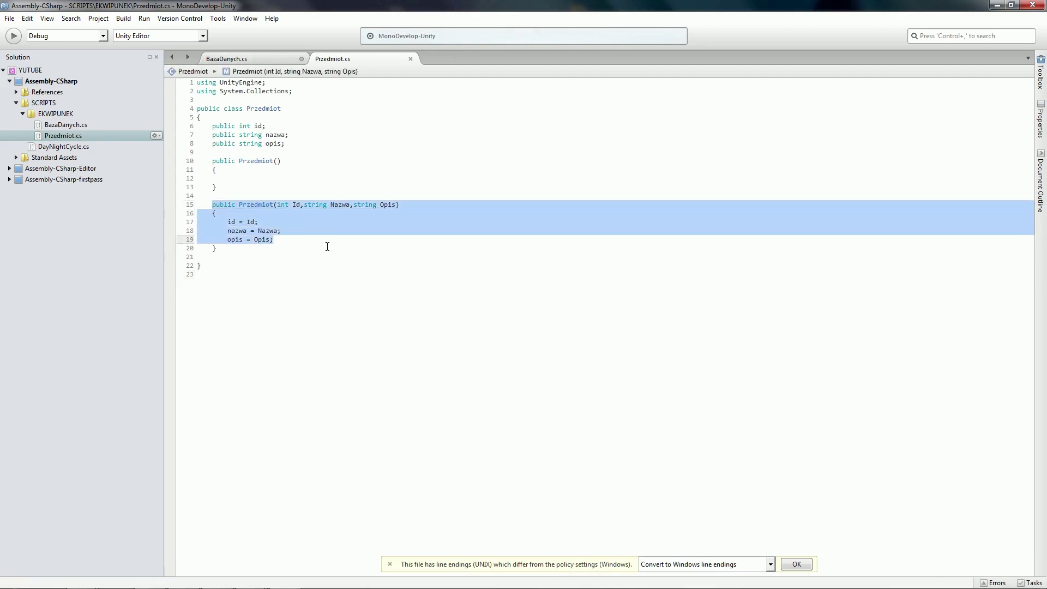
pyautogui.click(236, 211)
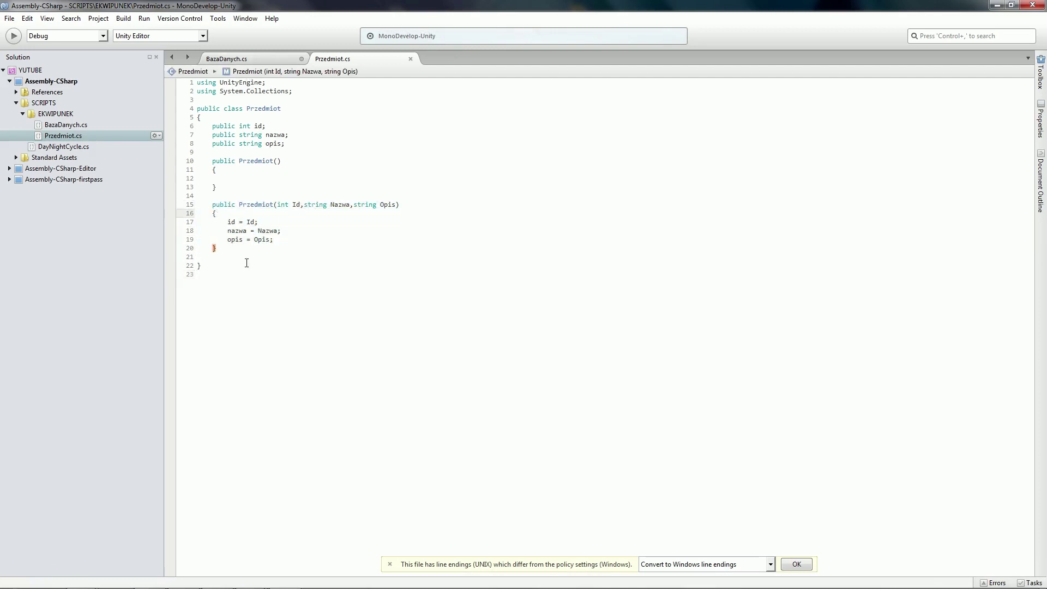
pyautogui.click(268, 59)
pyautogui.click(238, 169)
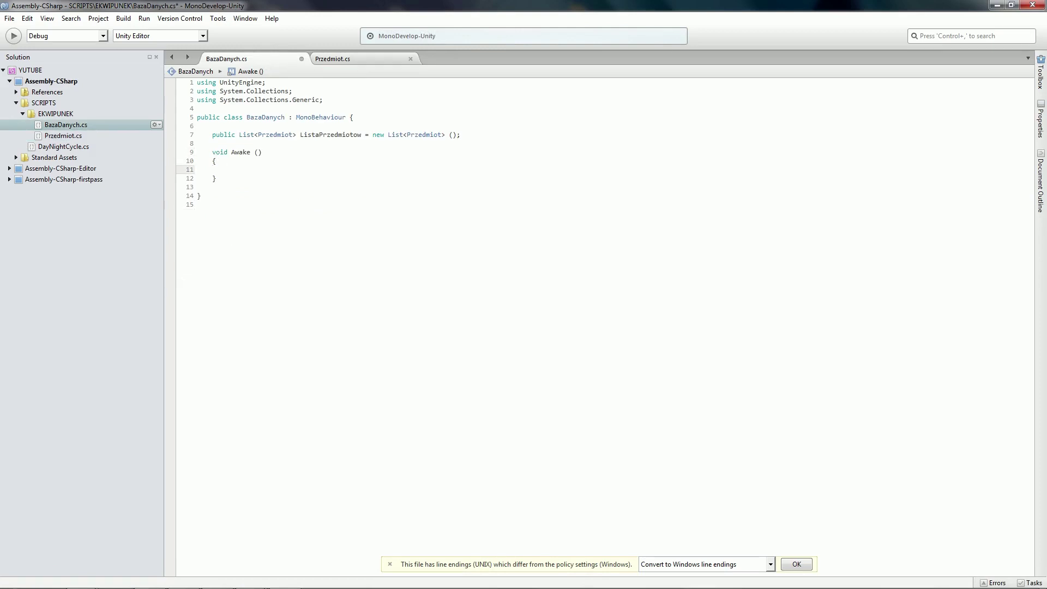
# Start the Awake line with ListaPrzedmiotow.Add using autocomplete.
pyautogui.write('Li')
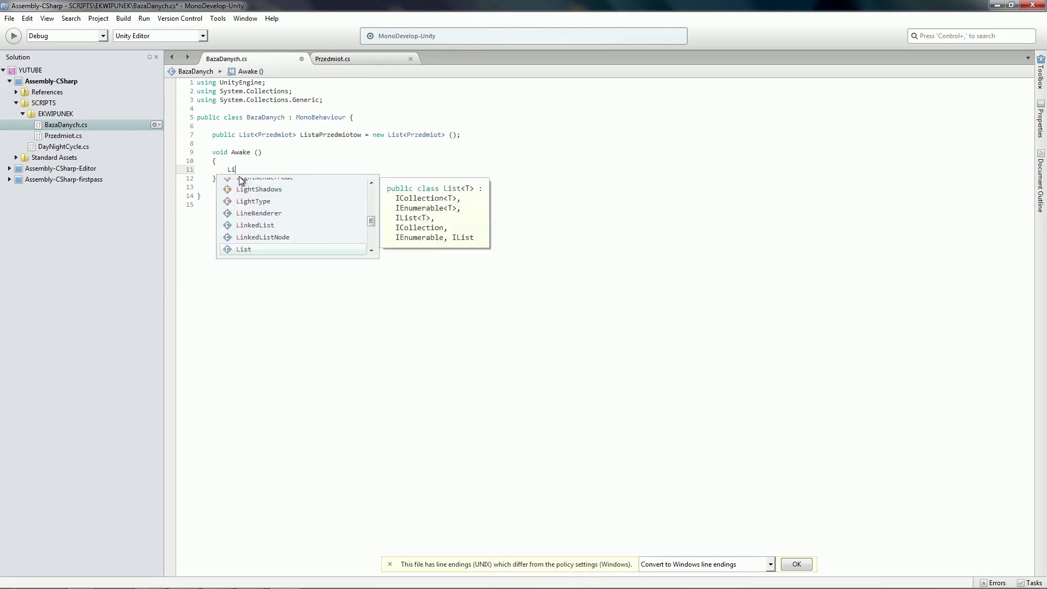
pyautogui.write('sa')
pyautogui.press('BackSpace')
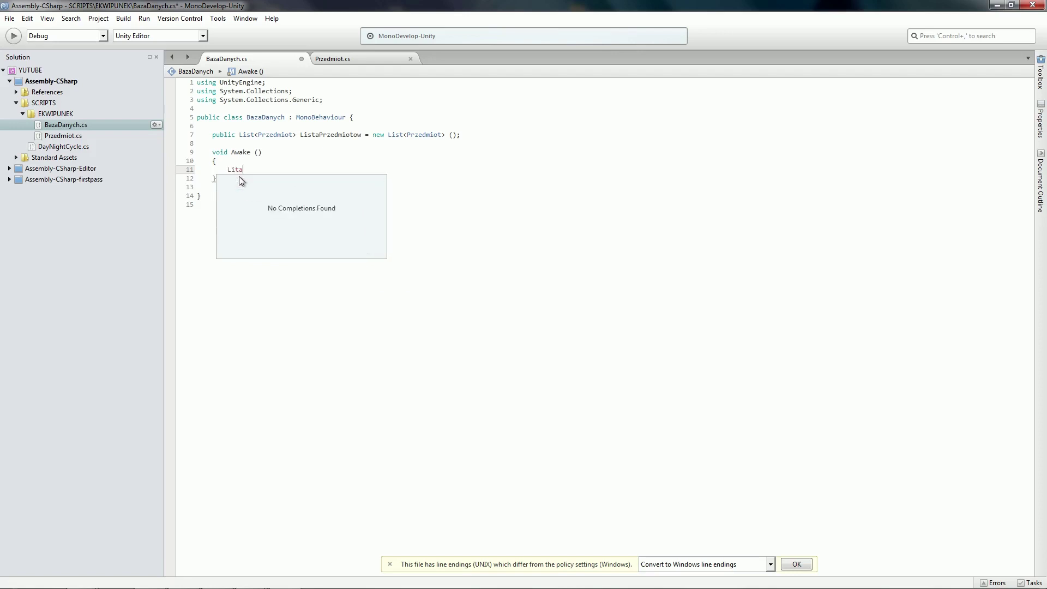
pyautogui.press('BackSpace')
pyautogui.write('s')
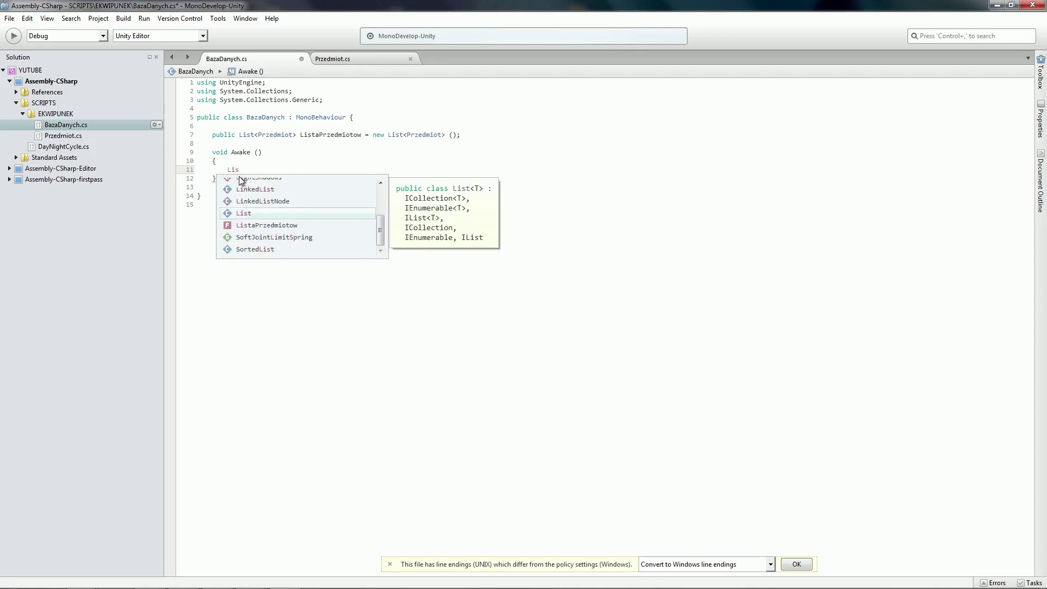
pyautogui.press('Down')
pyautogui.press('Return')
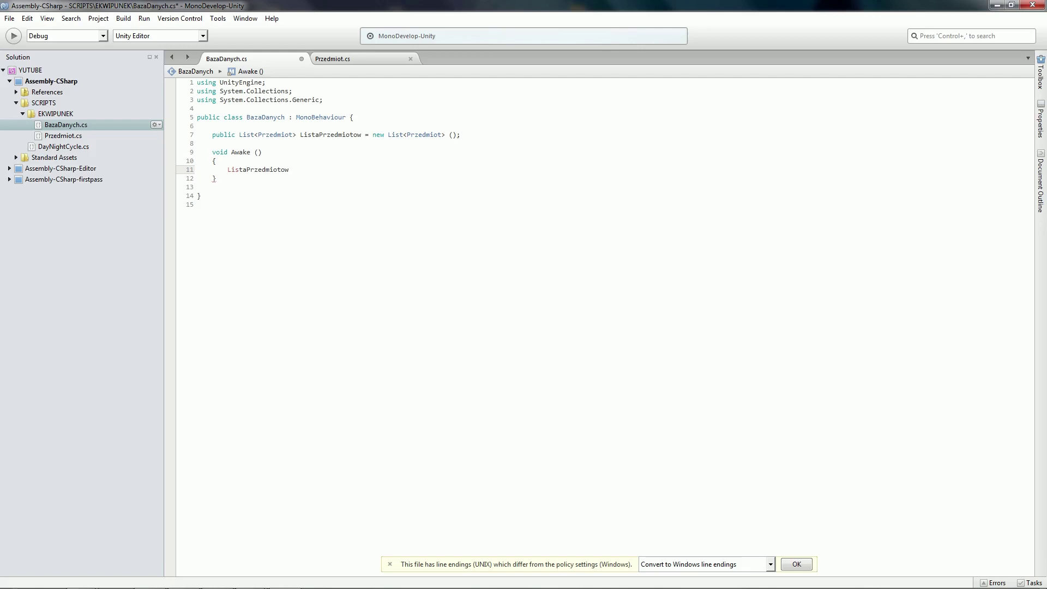
pyautogui.write('.A')
pyautogui.press('Return')
# Check the Przedmiot constructor signature in the Przedmiot.cs tab.
pyautogui.click(327, 63)
pyautogui.moveTo(211, 205); pyautogui.dragTo(401, 204)
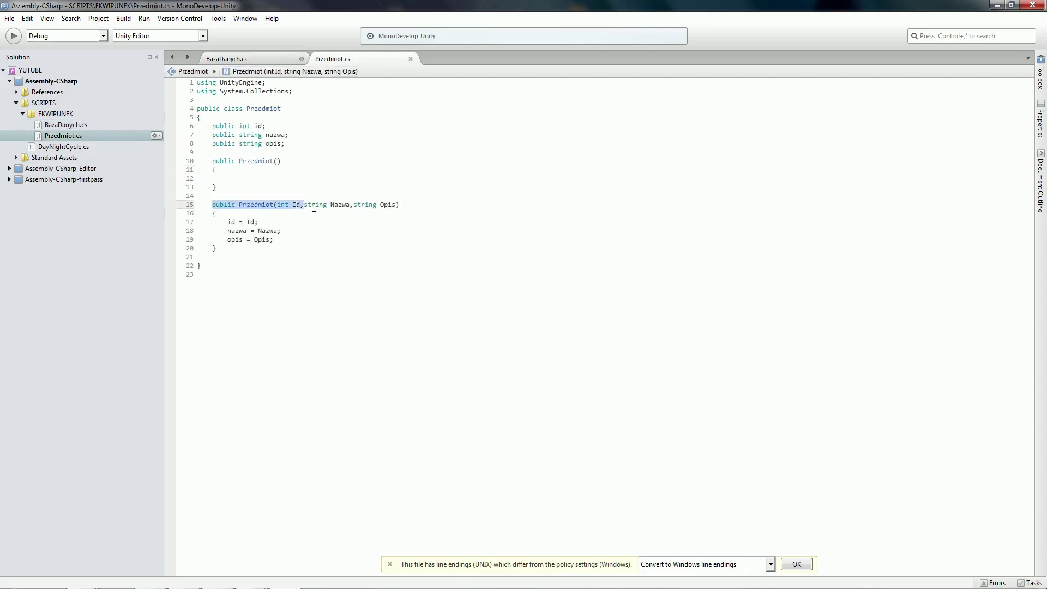
pyautogui.click(263, 60)
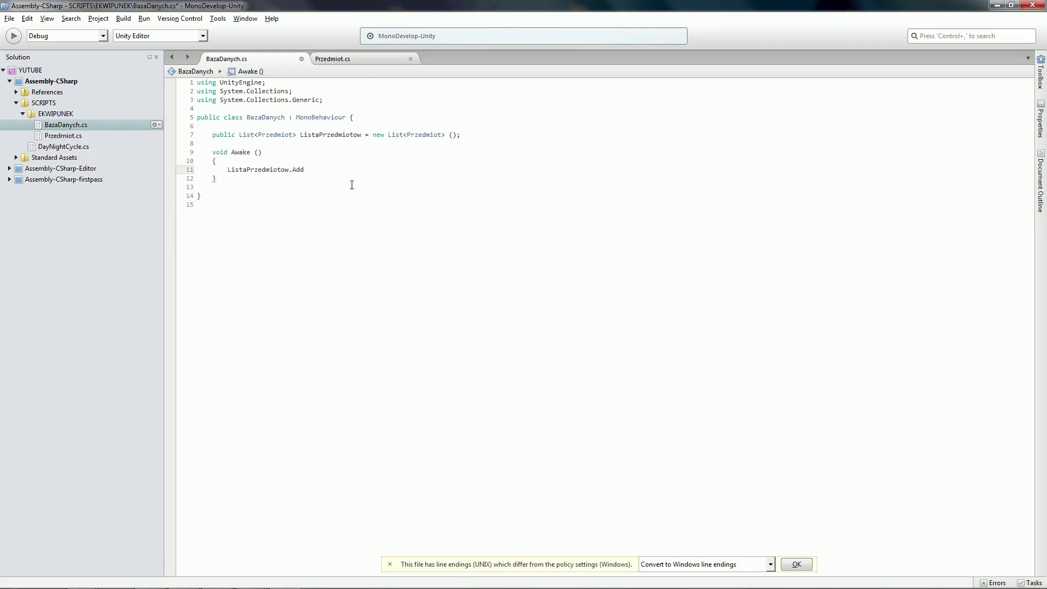
pyautogui.click(358, 59)
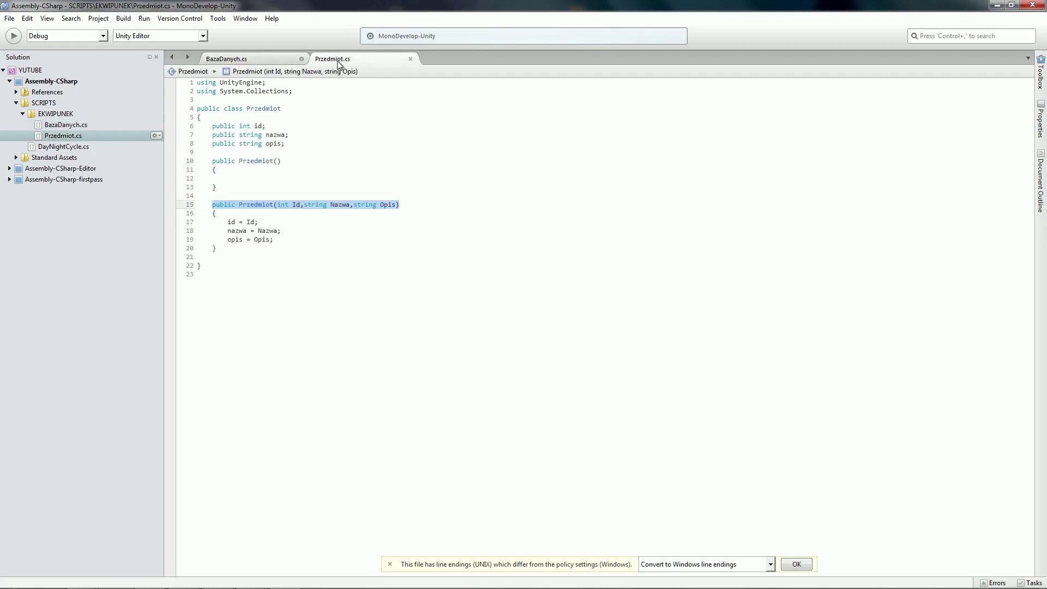
pyautogui.click(207, 203)
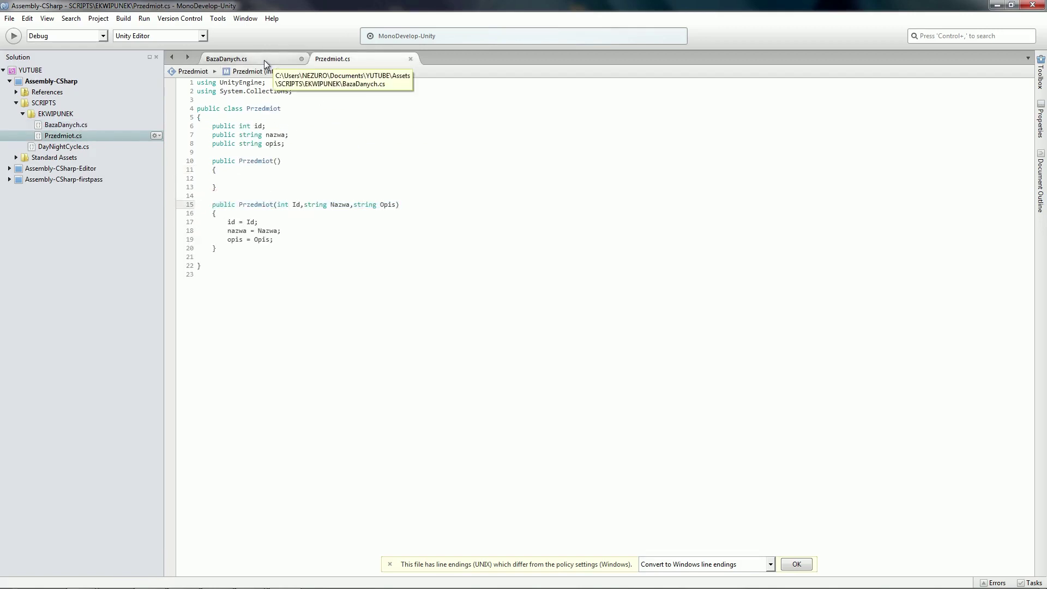
pyautogui.click(263, 57)
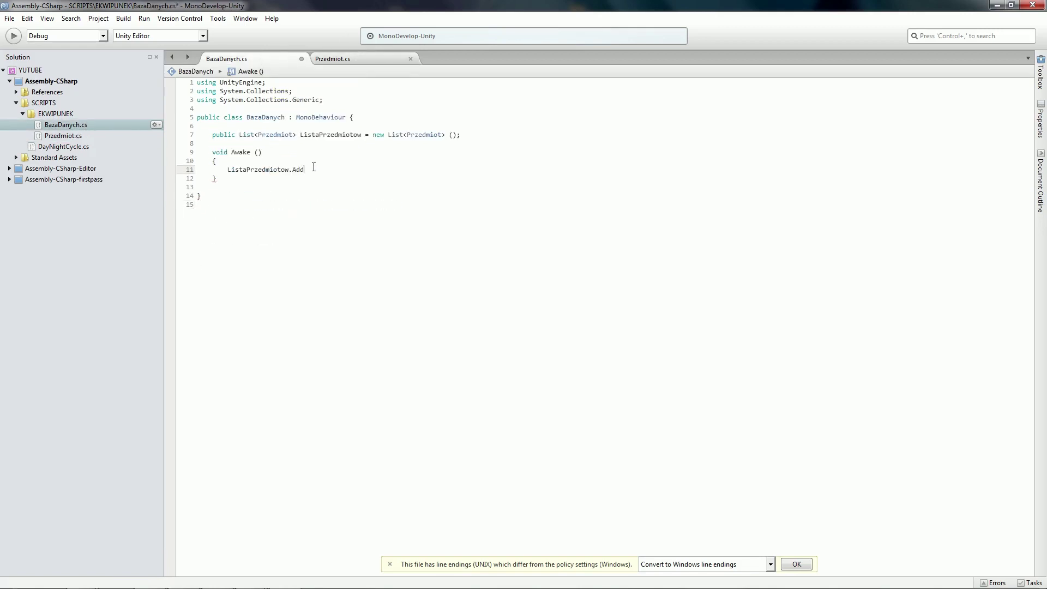
# Complete the call as Add (Przedmiot (0, "Patyk", "Zwykły patyk"));.
pyautogui.write('(')
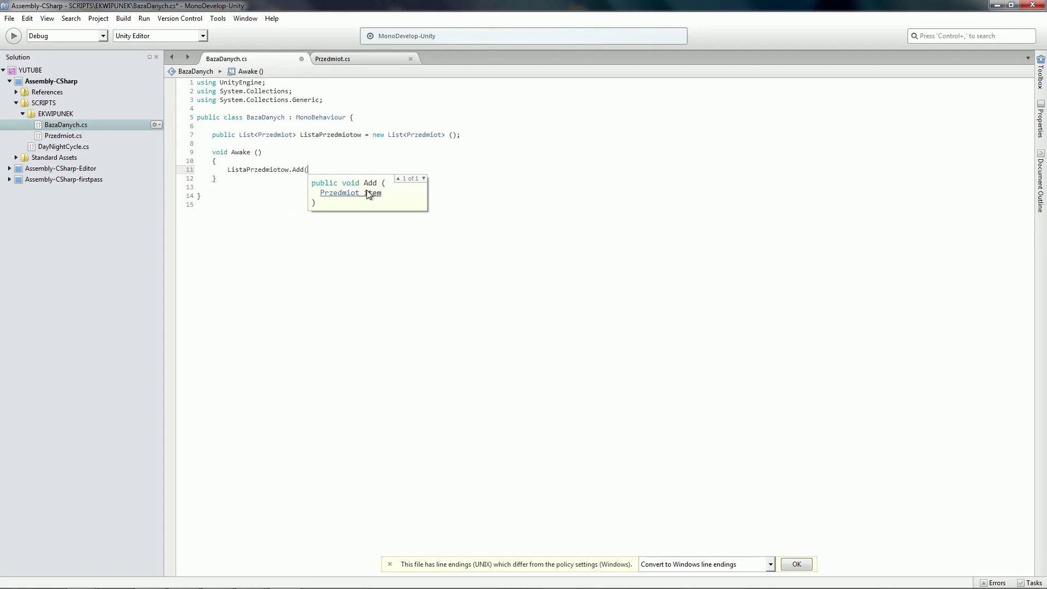
pyautogui.write('Prz')
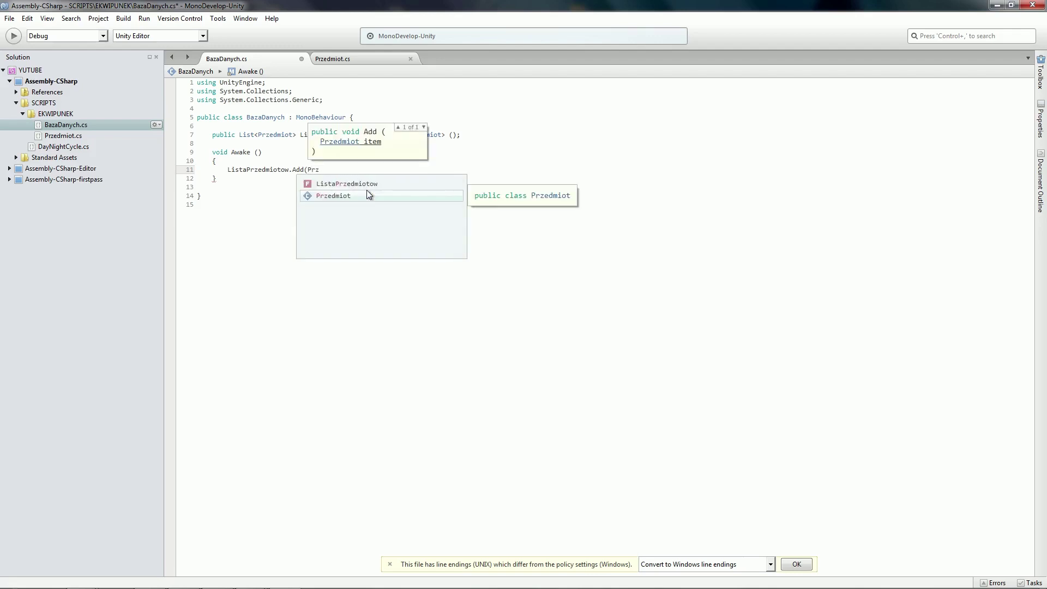
pyautogui.press('Return')
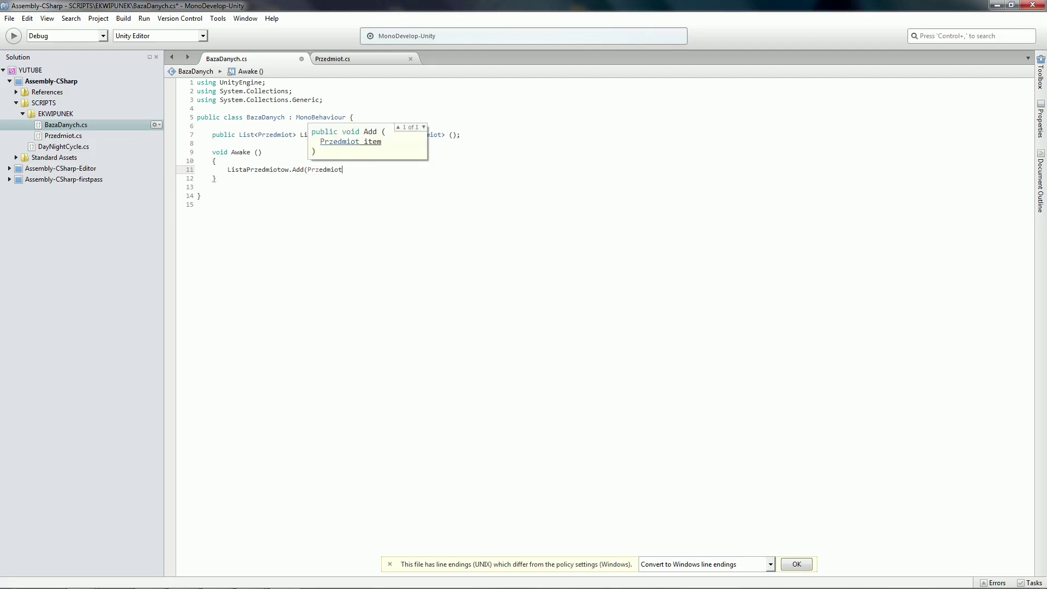
pyautogui.write('(')
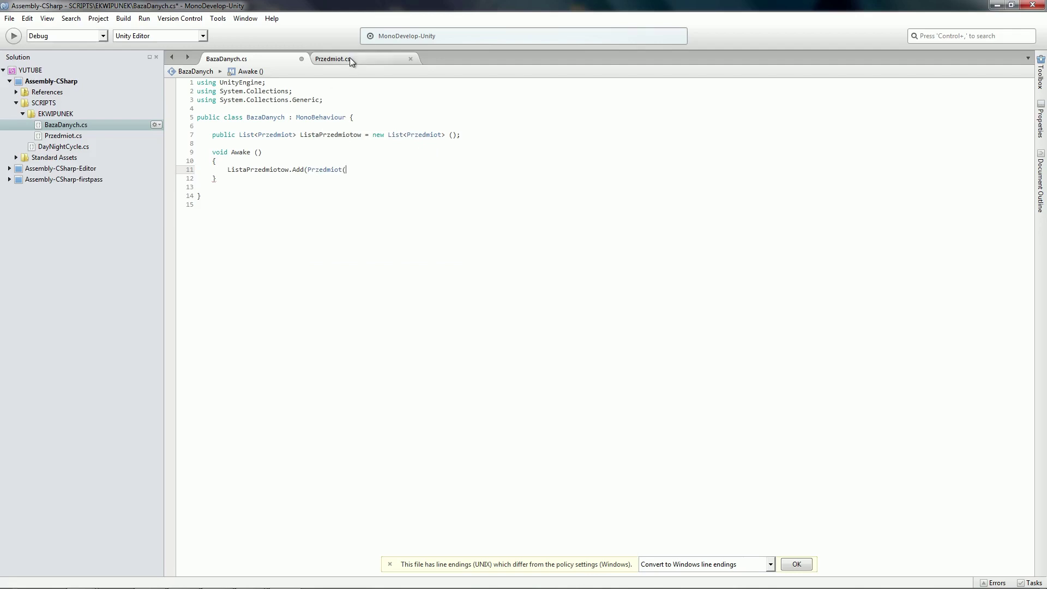
pyautogui.click(350, 57)
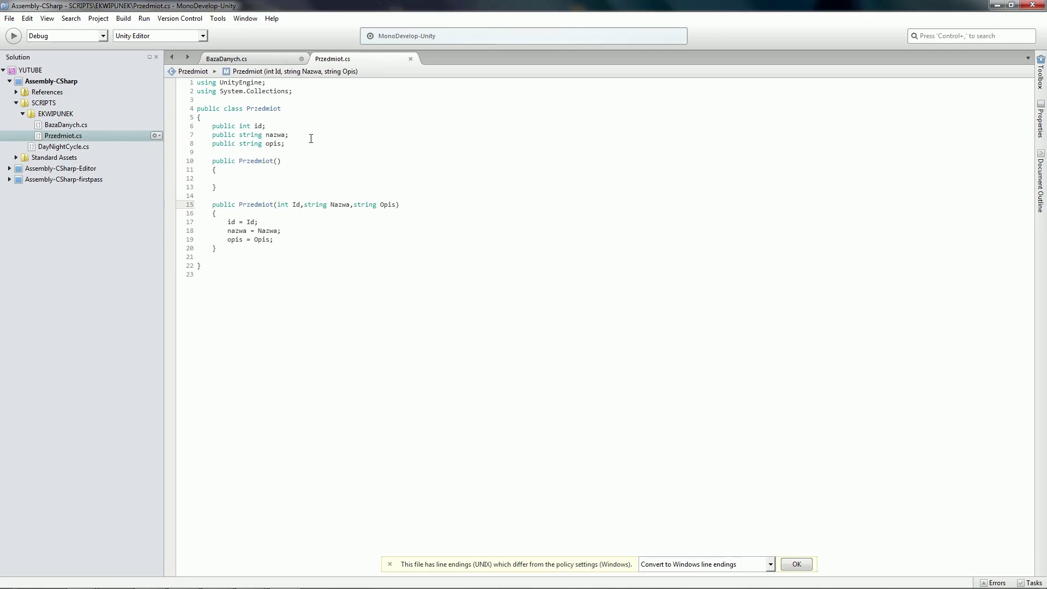
pyautogui.click(276, 61)
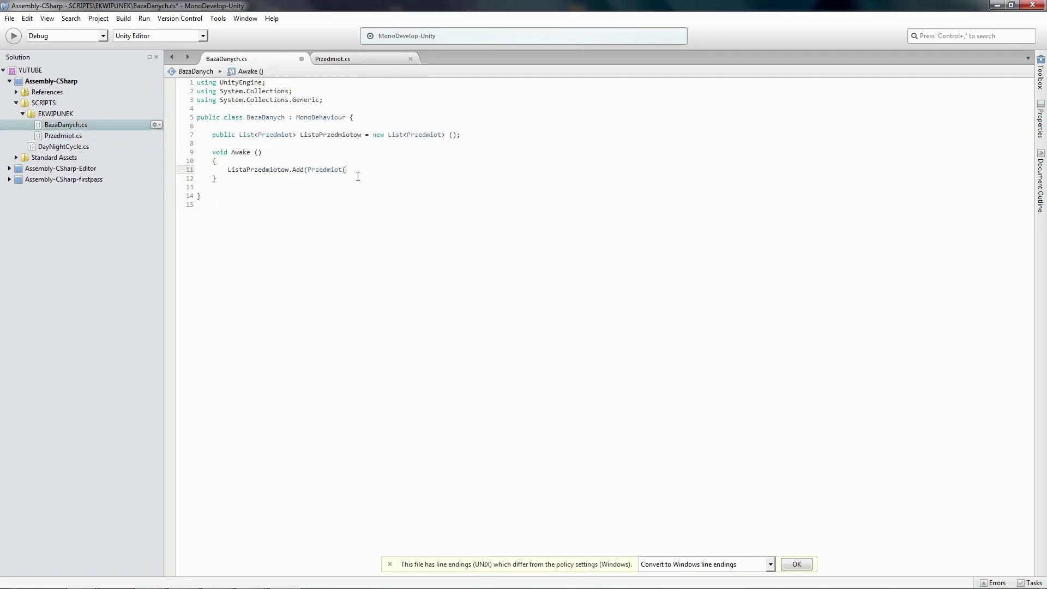
pyautogui.write('0')
pyautogui.write(',')
pyautogui.click(354, 58)
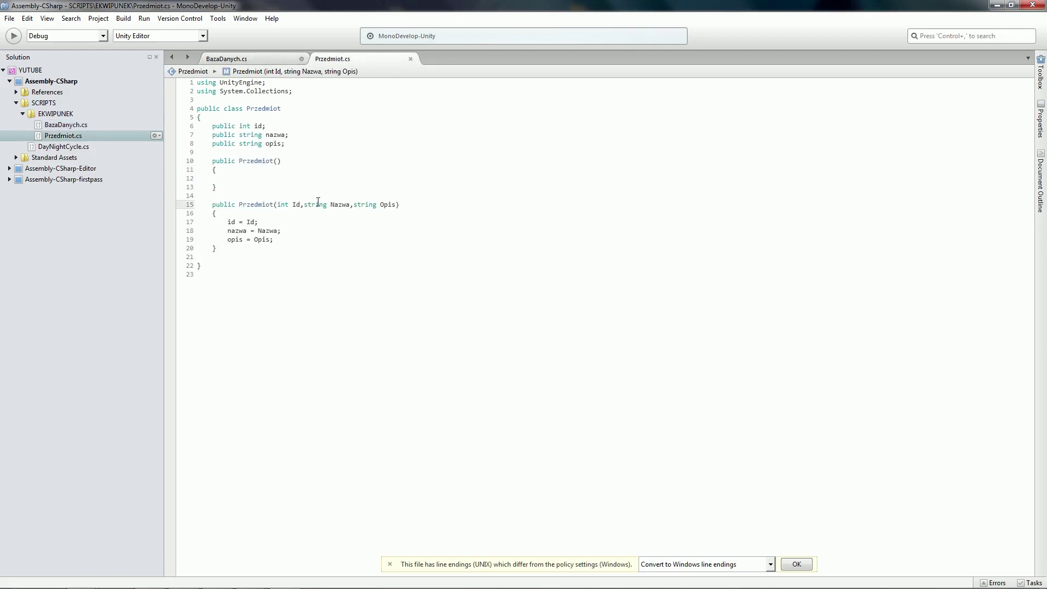
pyautogui.click(259, 60)
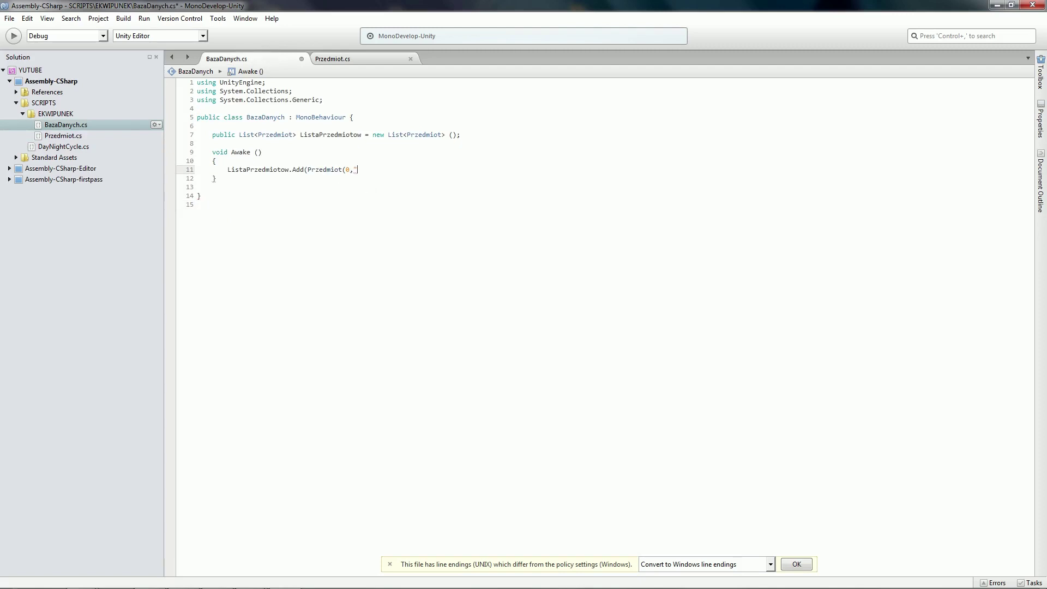
pyautogui.write('Patyk:')
pyautogui.write('"')
pyautogui.write('"Zw')
pyautogui.write('ykły pa')
pyautogui.write('tyk')
pyautogui.write('"))')
pyautogui.write(';')
# Save BazaDanych.cs, read the CS0119 error in Unity's Console, and go back to MonoDevelop.
pyautogui.click(9, 19)
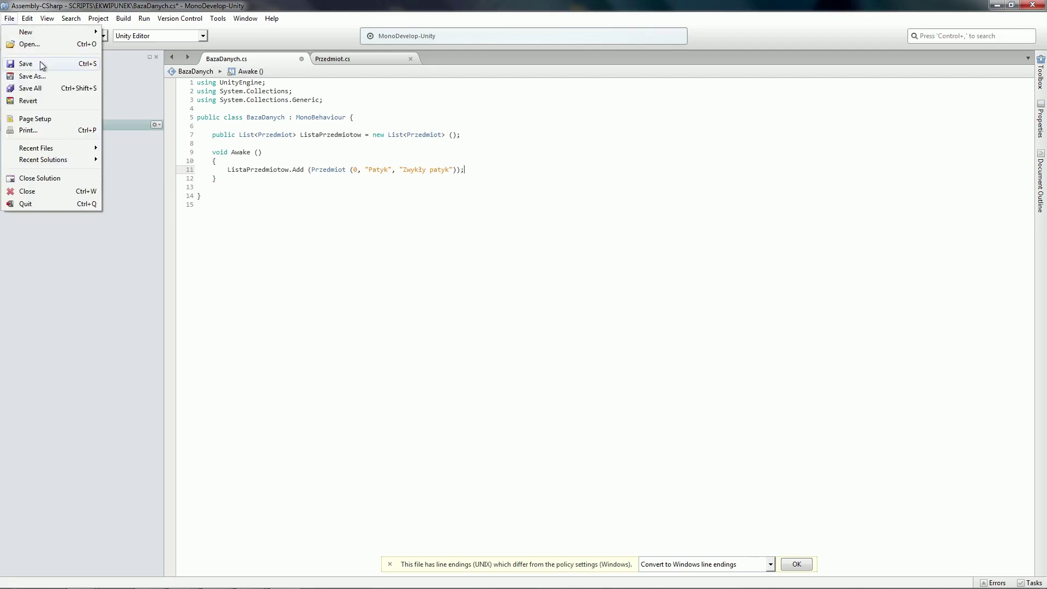
pyautogui.click(40, 61)
pyautogui.click(217, 577)
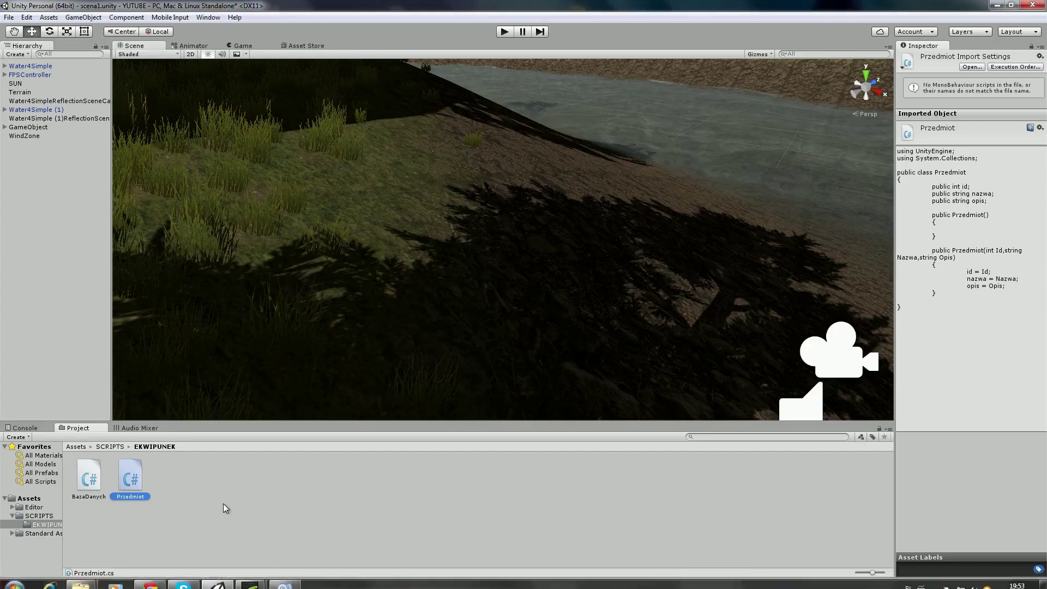
pyautogui.click(37, 428)
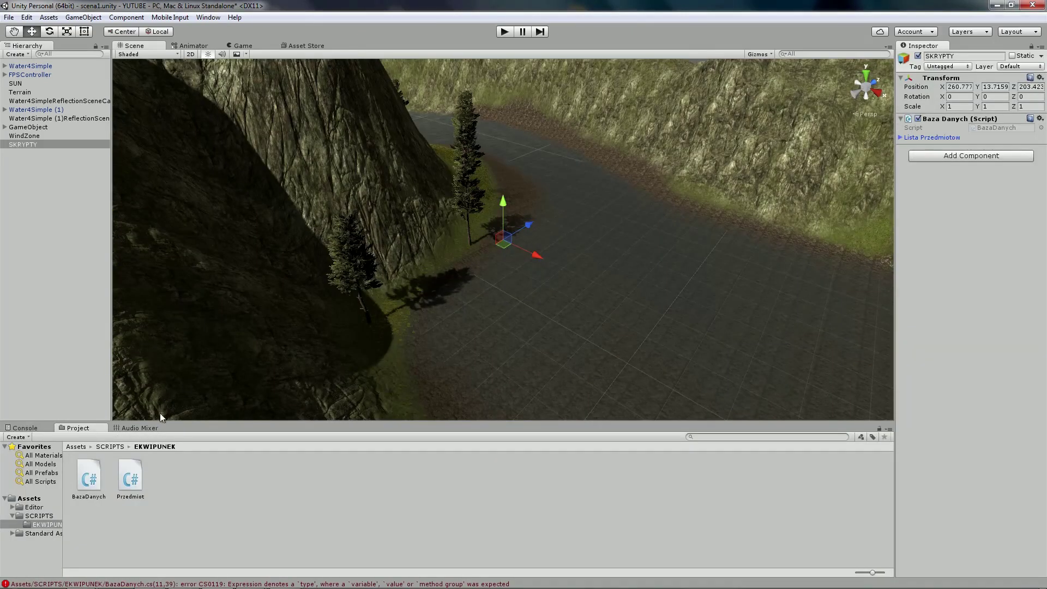
pyautogui.click(283, 579)
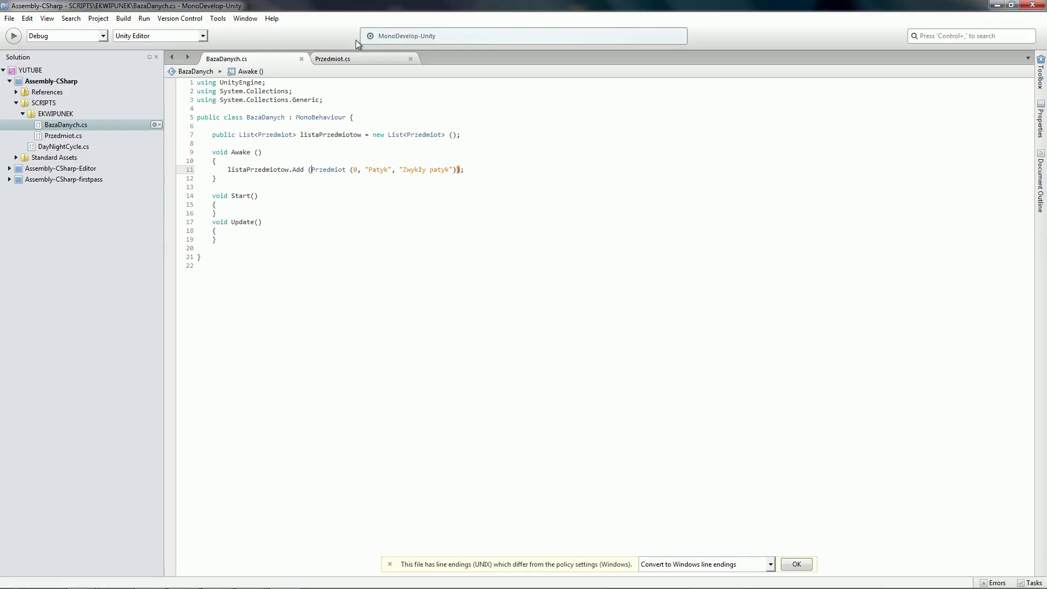
# Insert 'new' before Przedmiot on the Awake line.
pyautogui.click(314, 172)
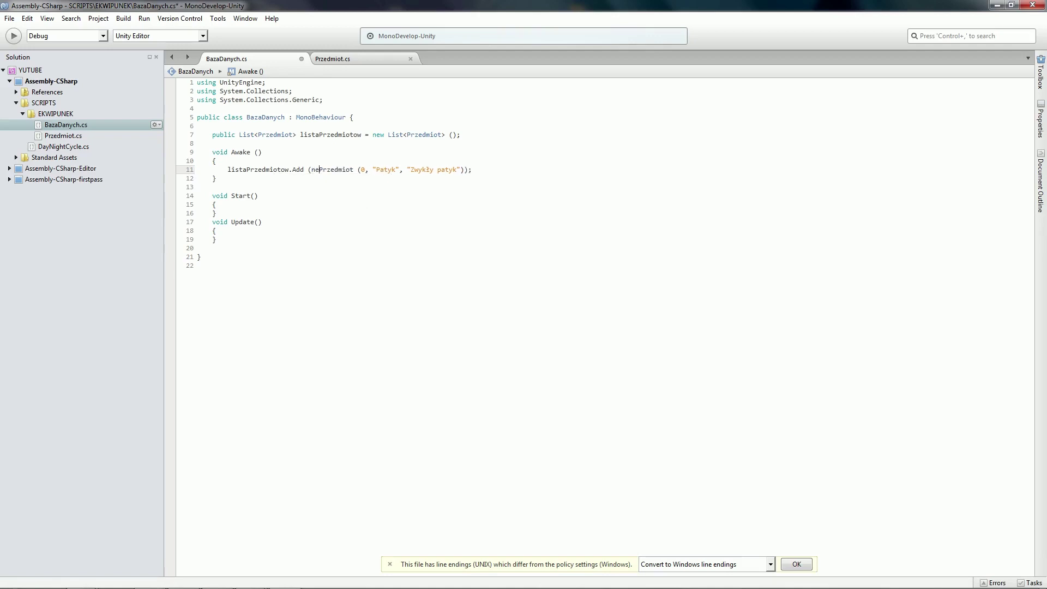
pyautogui.write('new')
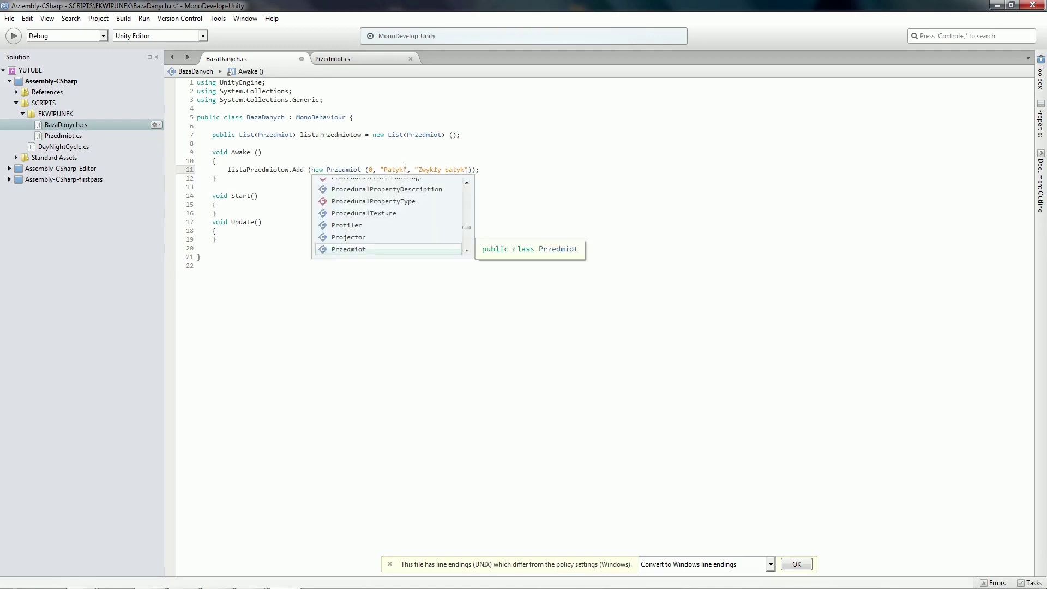
pyautogui.press('Escape')
pyautogui.press('Up')
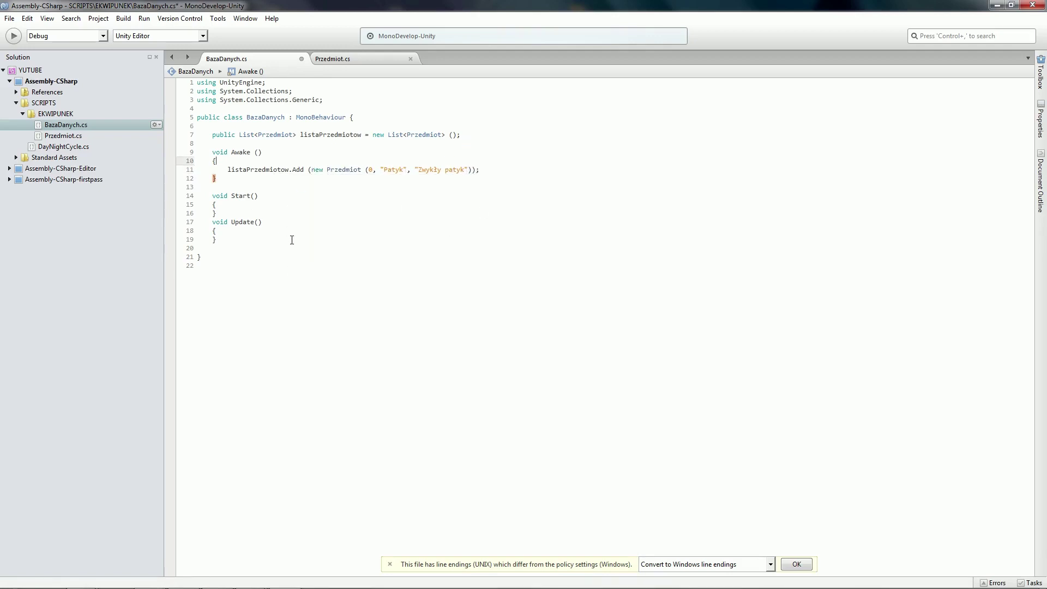
# Delete the empty Start and Update methods and save the script.
pyautogui.moveTo(217, 240); pyautogui.dragTo(188, 197)
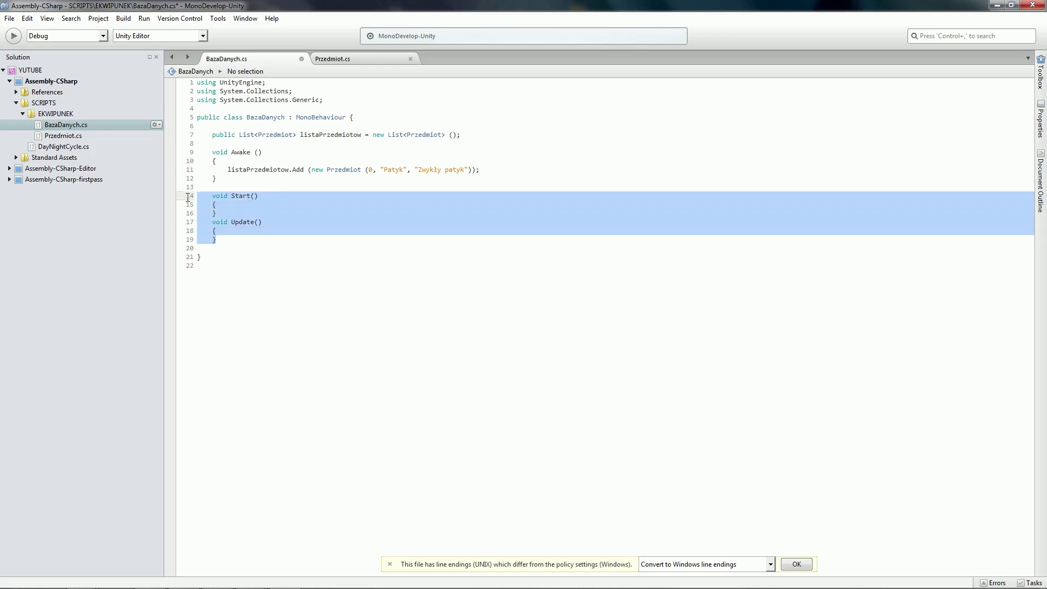
pyautogui.press('Delete')
pyautogui.press('Delete')
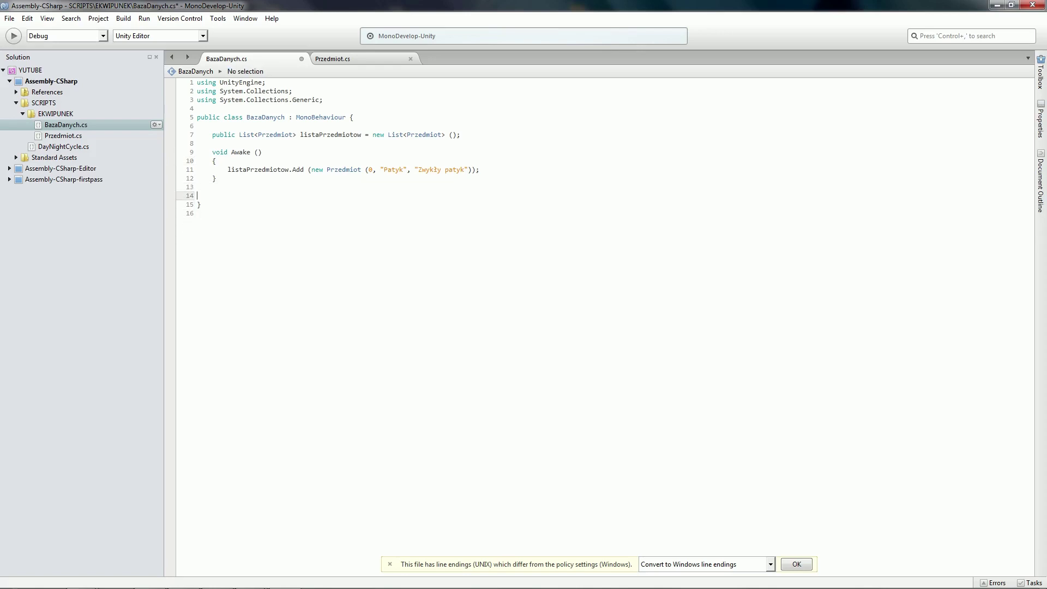
pyautogui.press('BackSpace')
pyautogui.click(10, 18)
pyautogui.click(37, 64)
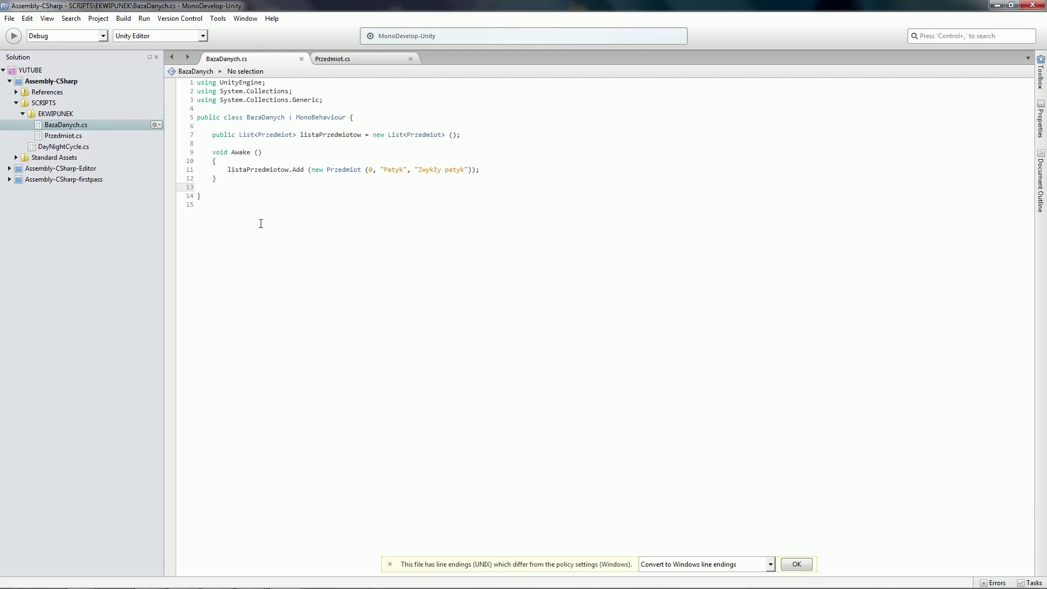
# Select SKRYPTY in Unity and inspect its Baza Danych script component.
pyautogui.moveTo(218, 578)
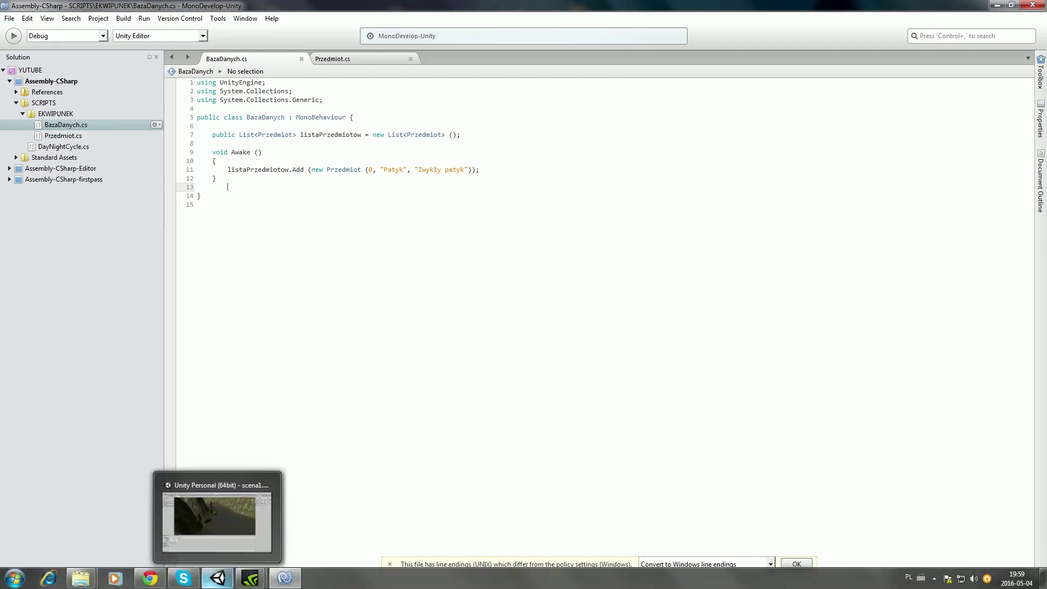
pyautogui.click(217, 518)
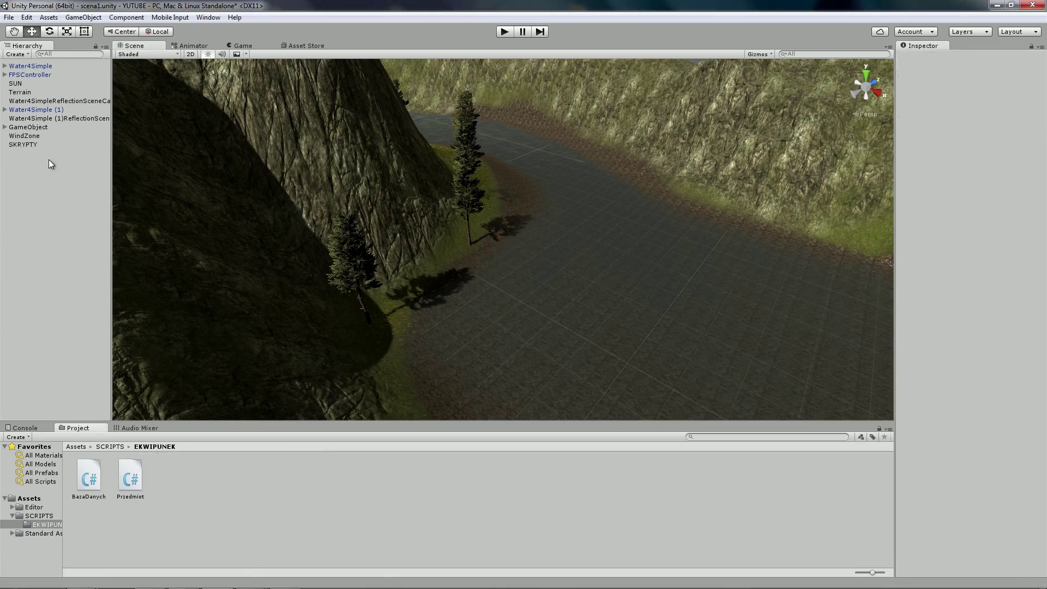
pyautogui.click(36, 146)
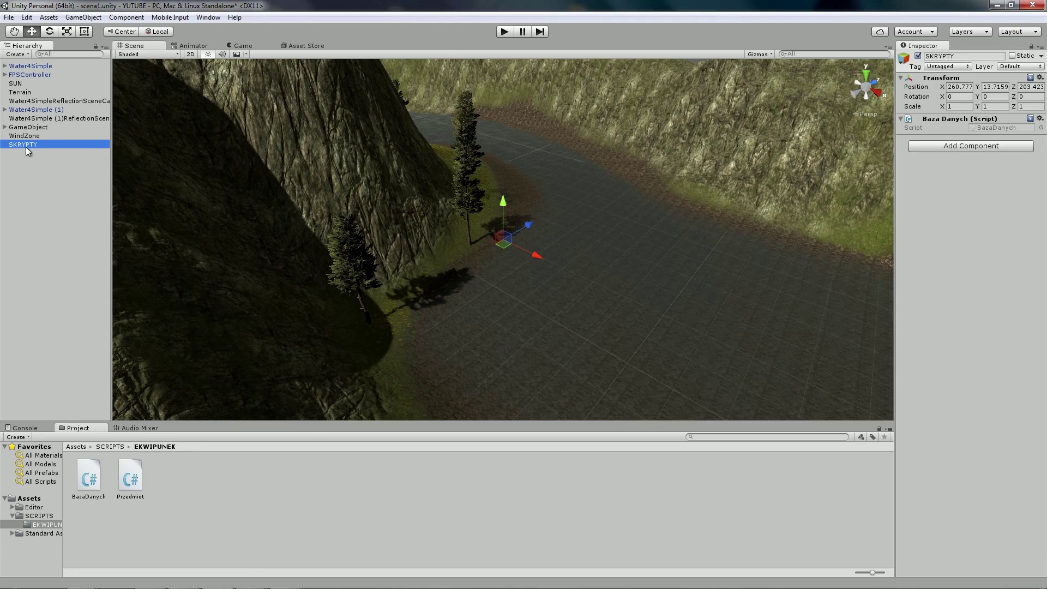
pyautogui.click(928, 121)
pyautogui.click(927, 120)
pyautogui.click(941, 120)
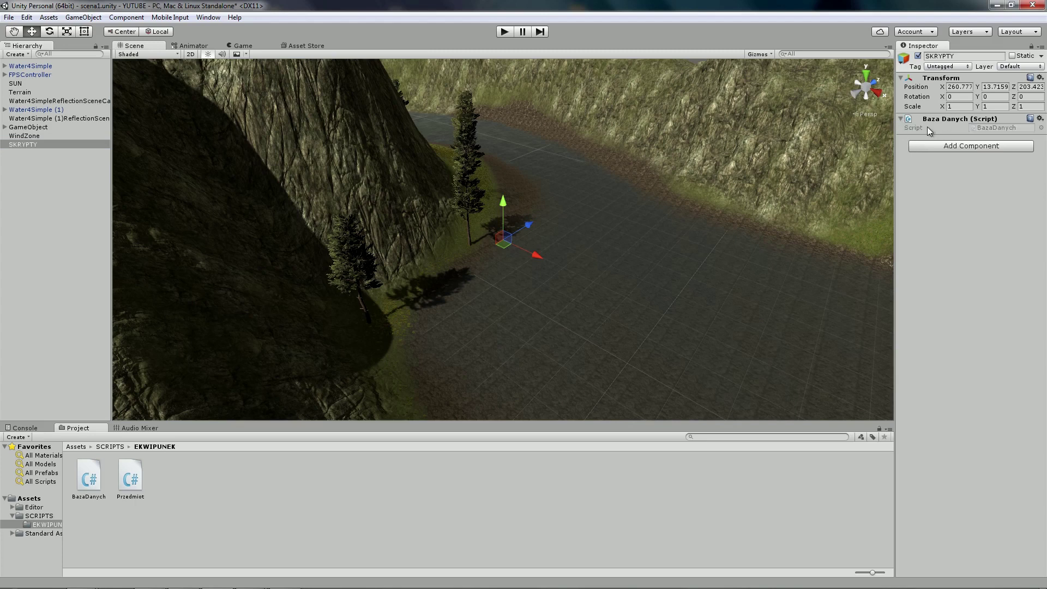
pyautogui.click(91, 478)
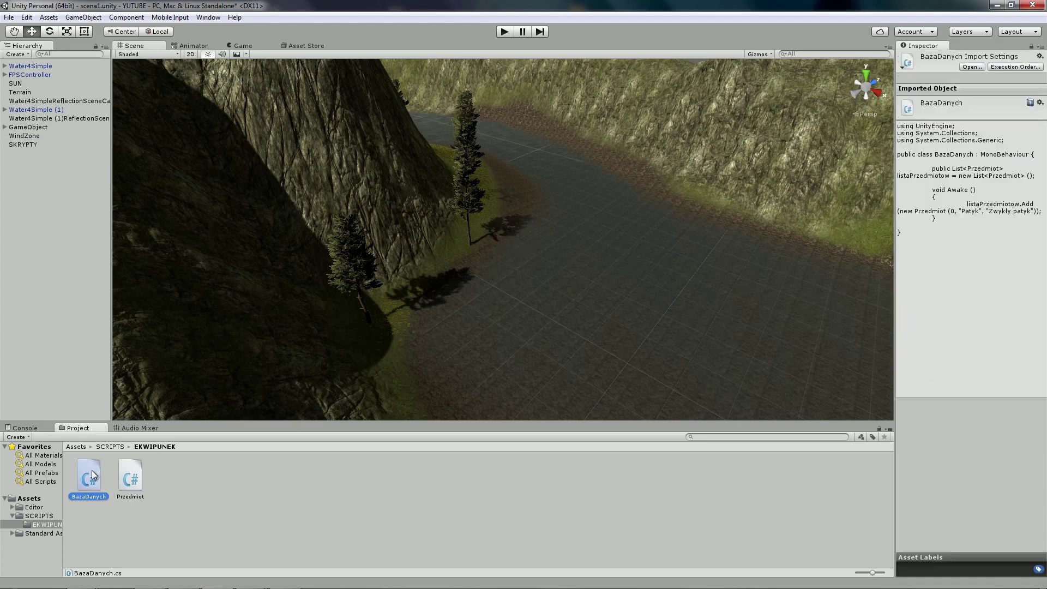
pyautogui.click(34, 146)
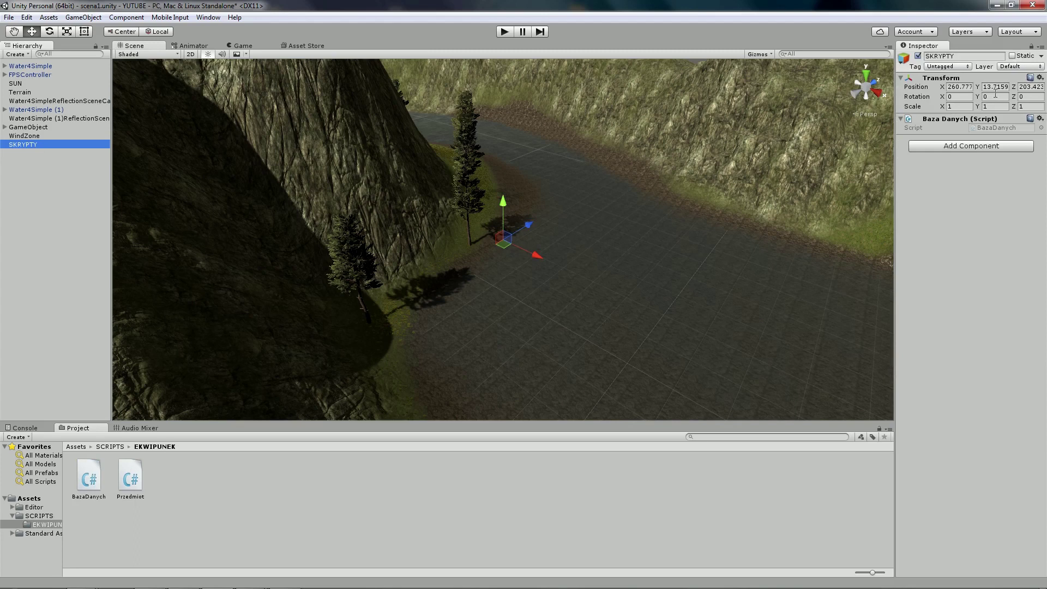
# Remove the Baza Danych component and drag BazaDanych from the Project back onto SKRYPTY.
pyautogui.rightClick(943, 120)
pyautogui.click(967, 144)
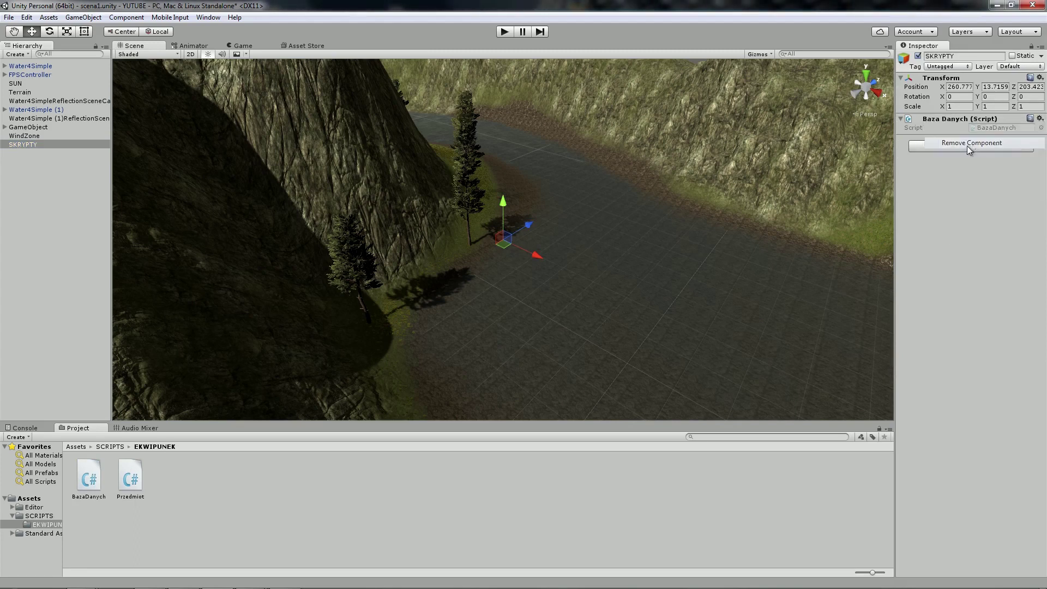
pyautogui.moveTo(88, 479); pyautogui.dragTo(939, 130)
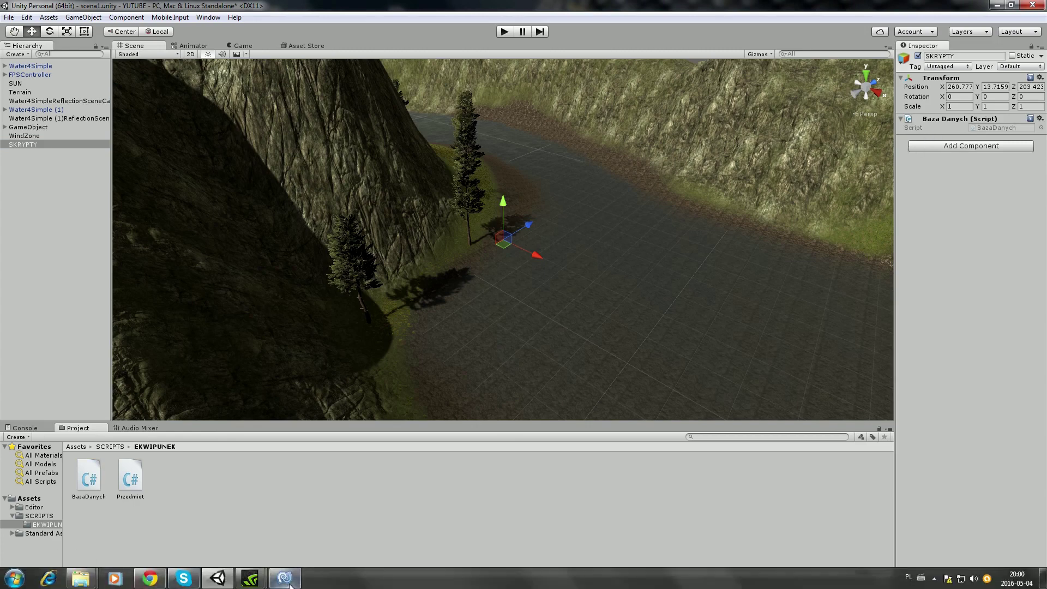
pyautogui.click(284, 580)
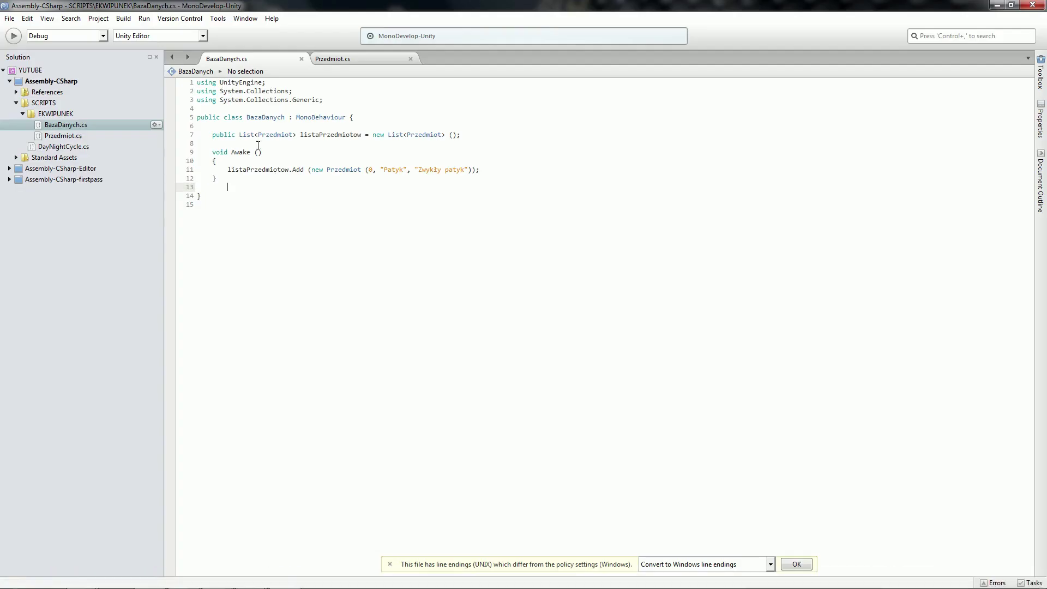
# Add a [System.Serializable] attribute above the Przedmiot class and save Przedmiot.cs.
pyautogui.moveTo(239, 135); pyautogui.dragTo(217, 133)
pyautogui.click(236, 144)
pyautogui.click(355, 61)
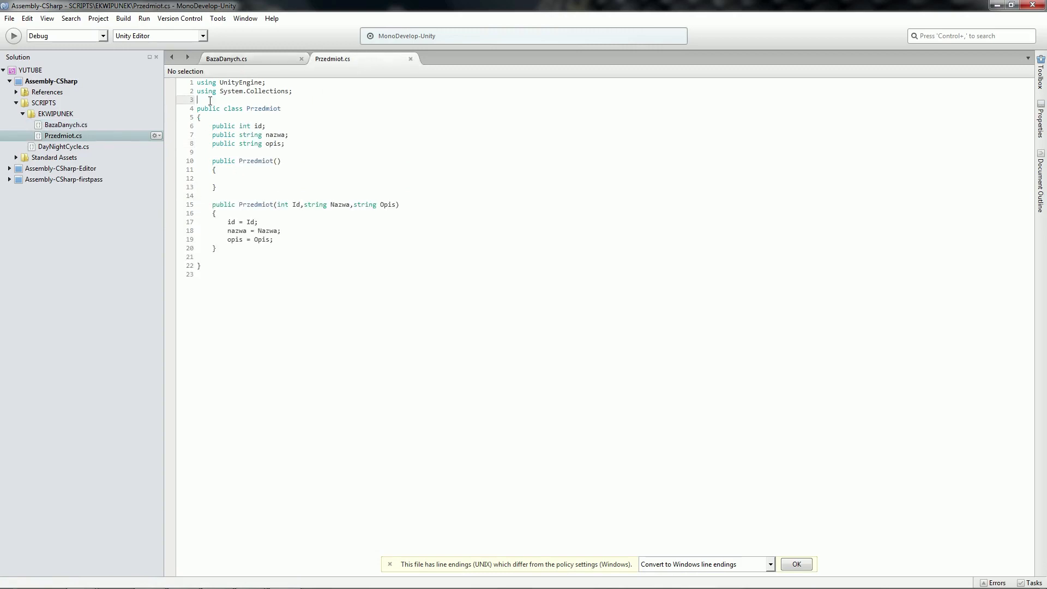
pyautogui.write('[System')
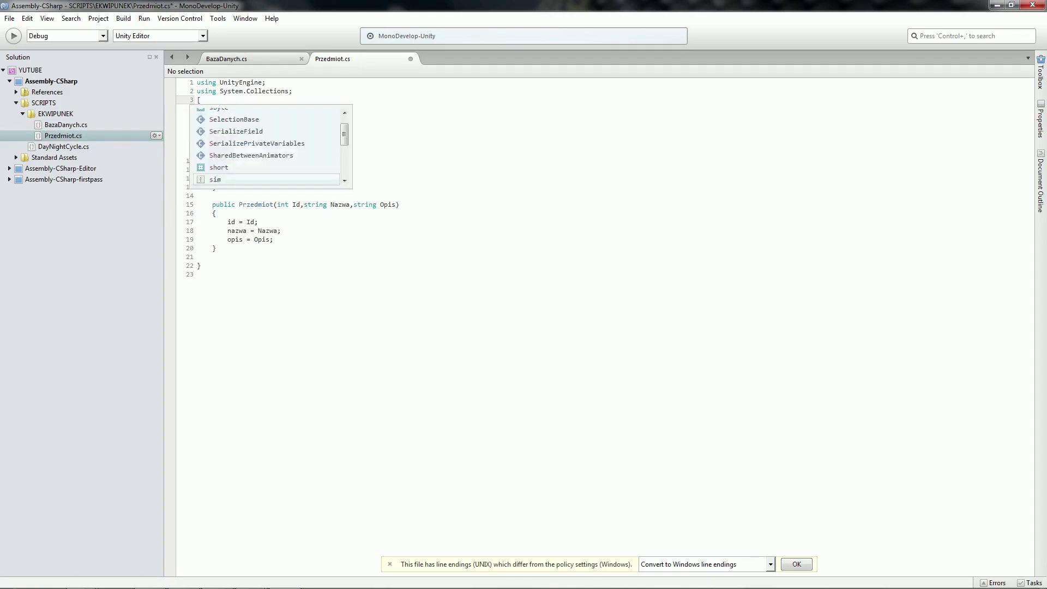
pyautogui.write('.')
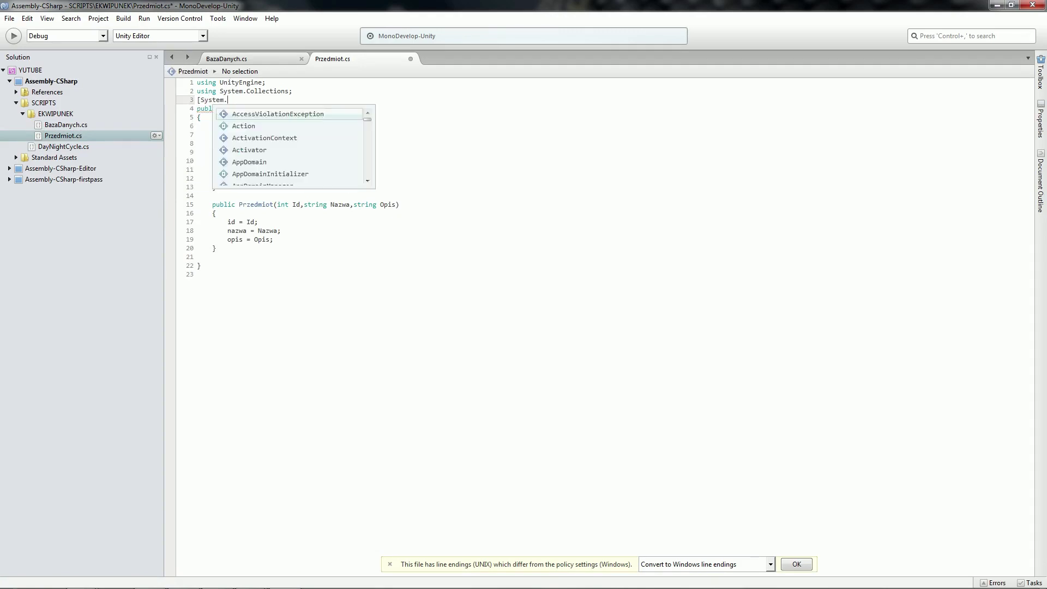
pyautogui.write('se')
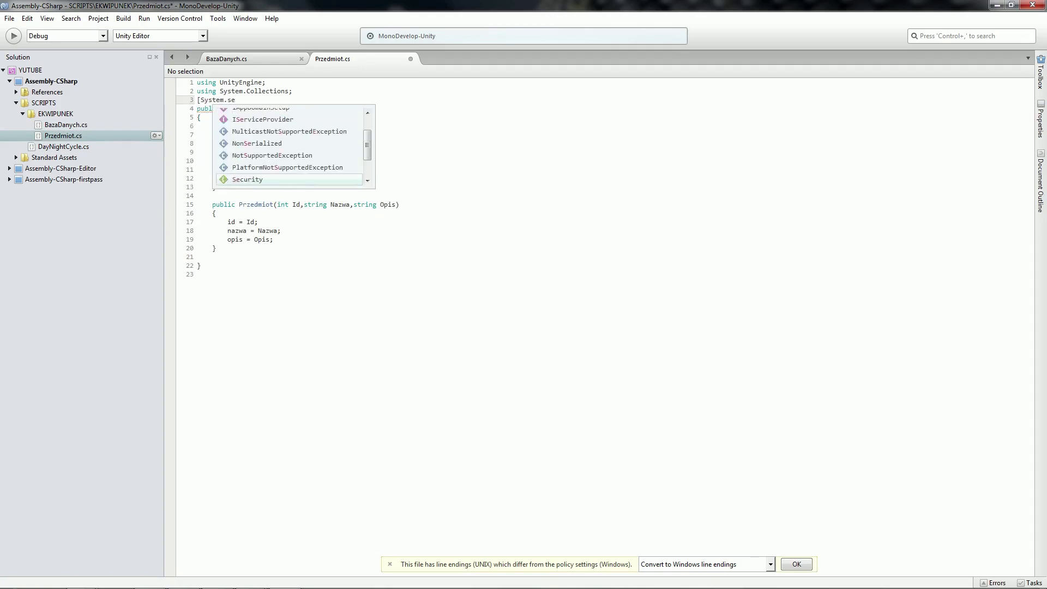
pyautogui.write('ria')
pyautogui.press('Return')
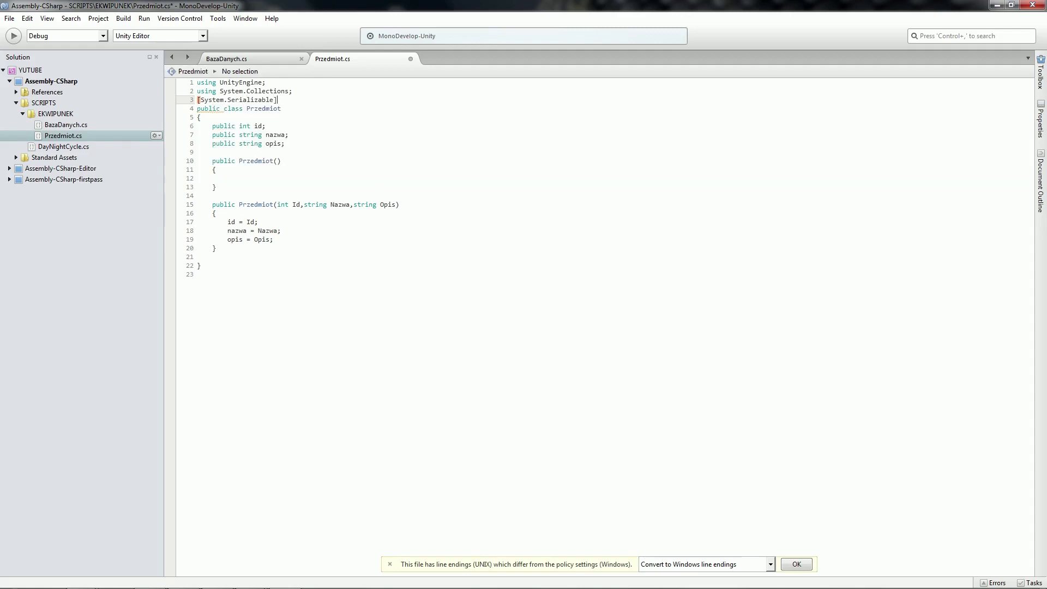
pyautogui.click(199, 100)
pyautogui.press('Return')
pyautogui.click(9, 18)
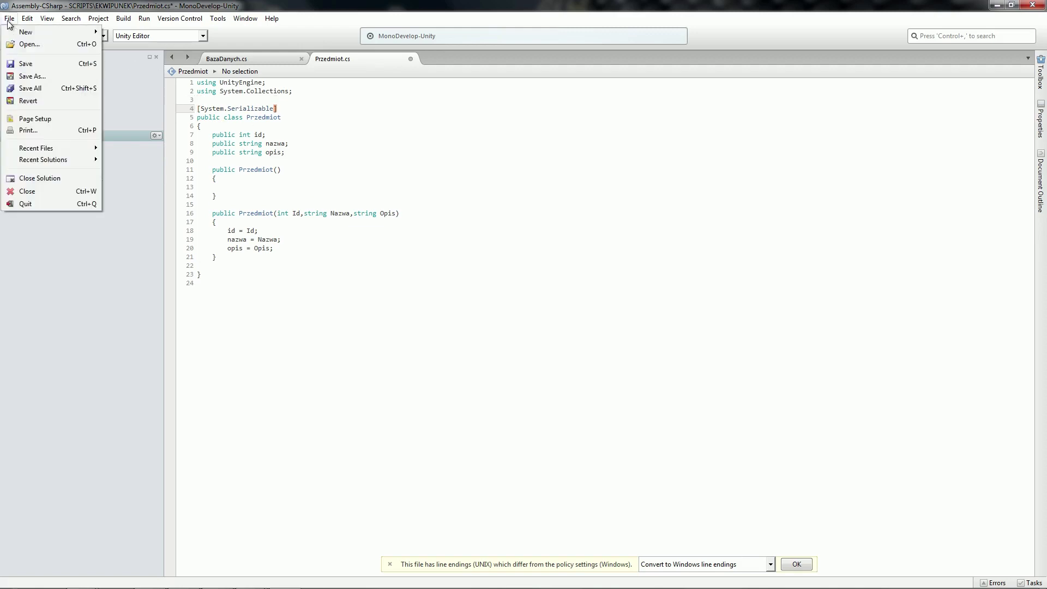
pyautogui.click(33, 64)
pyautogui.click(259, 57)
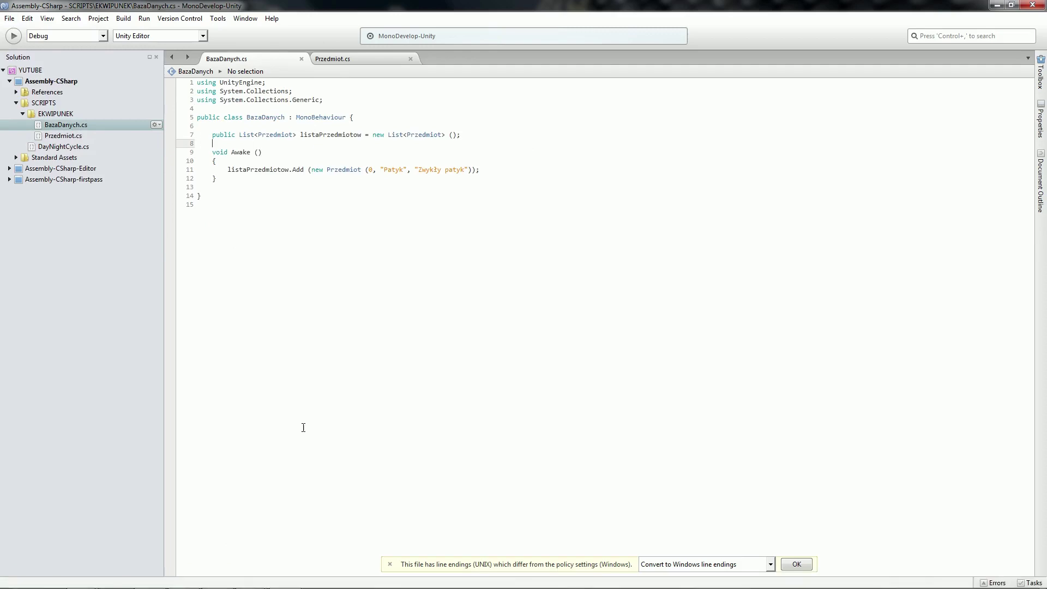
# Play the scene and confirm Lista Przedmiotow's Element 0 holds Patyk, Zwykły patyk.
pyautogui.moveTo(148, 579)
pyautogui.click(219, 578)
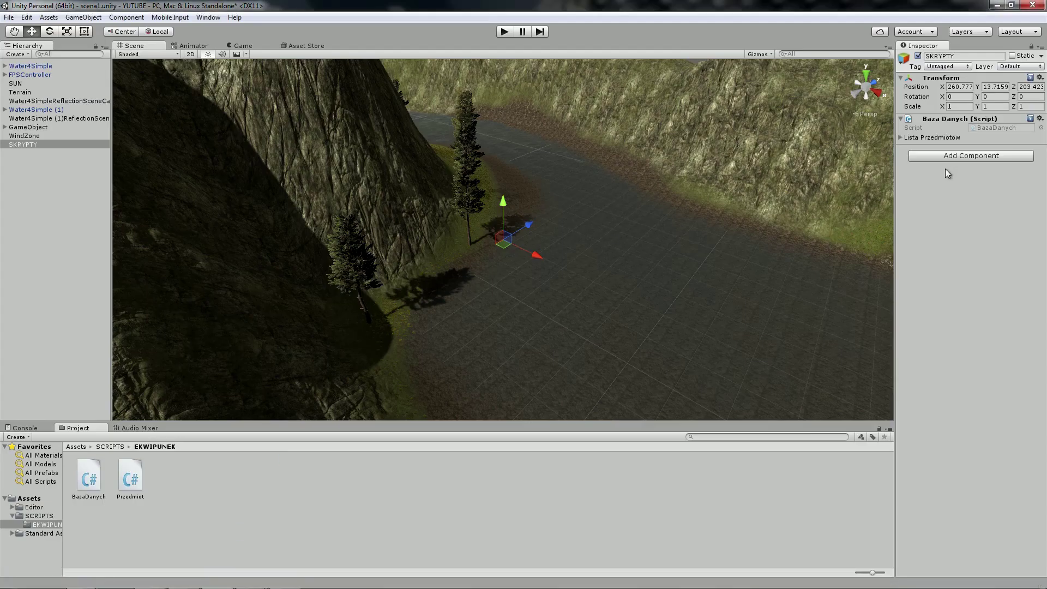
pyautogui.click(901, 138)
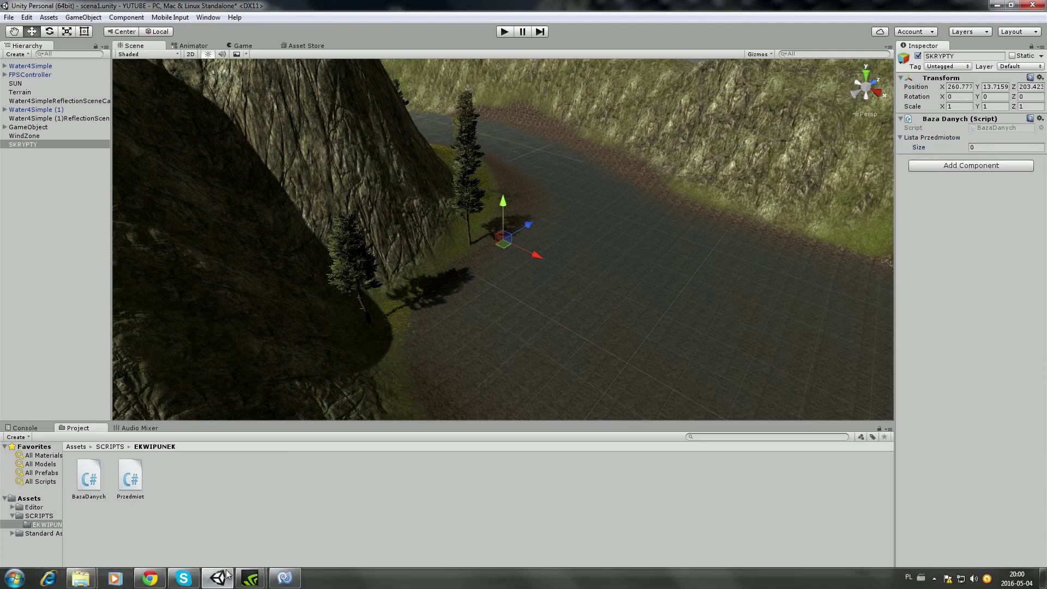
pyautogui.click(505, 32)
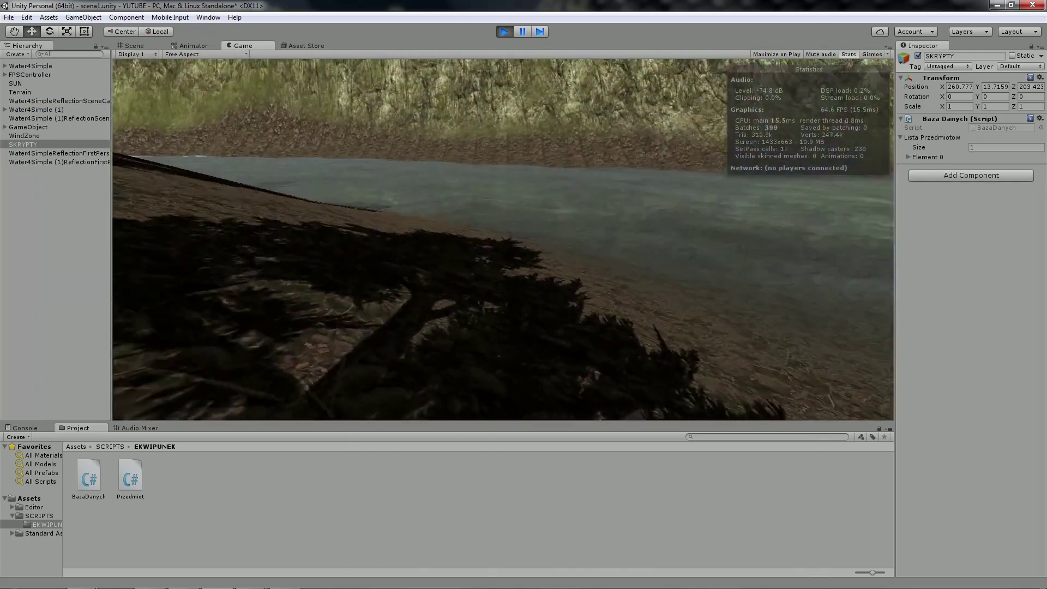
pyautogui.press('Escape')
pyautogui.click(909, 157)
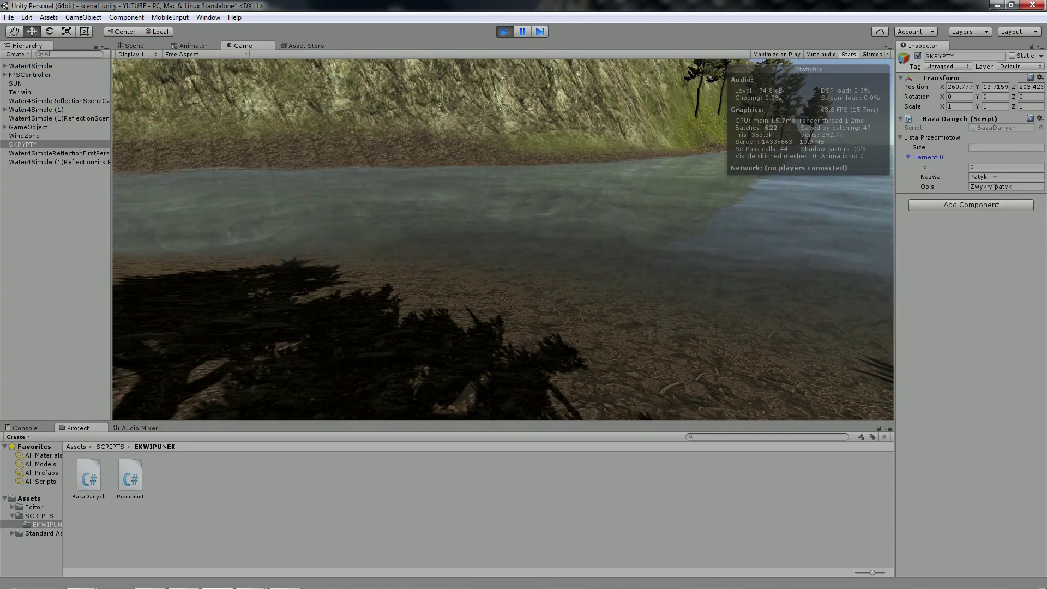
pyautogui.moveTo(976, 186); pyautogui.dragTo(1011, 186)
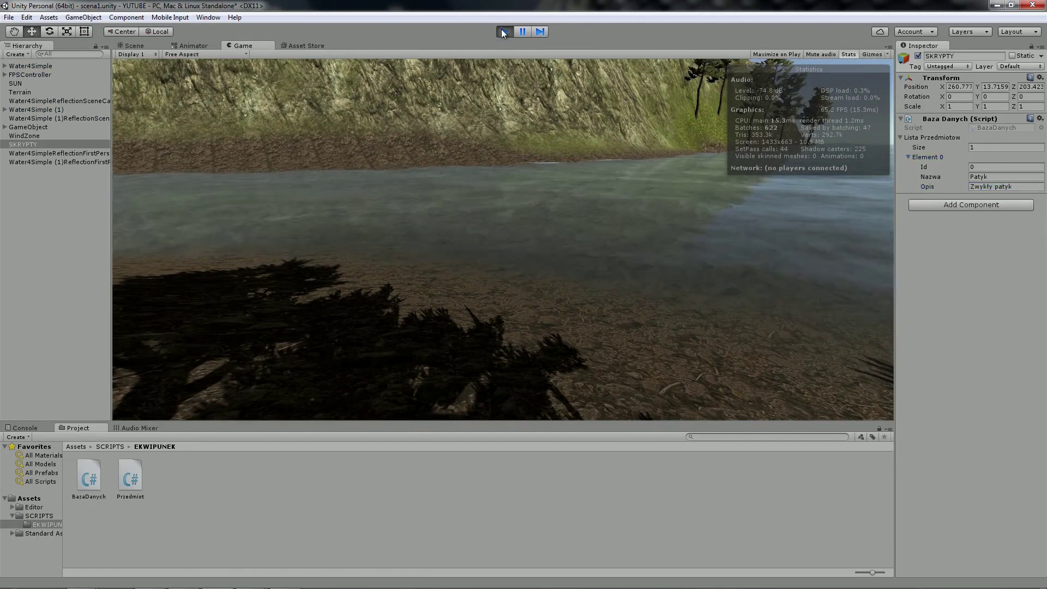
pyautogui.click(503, 32)
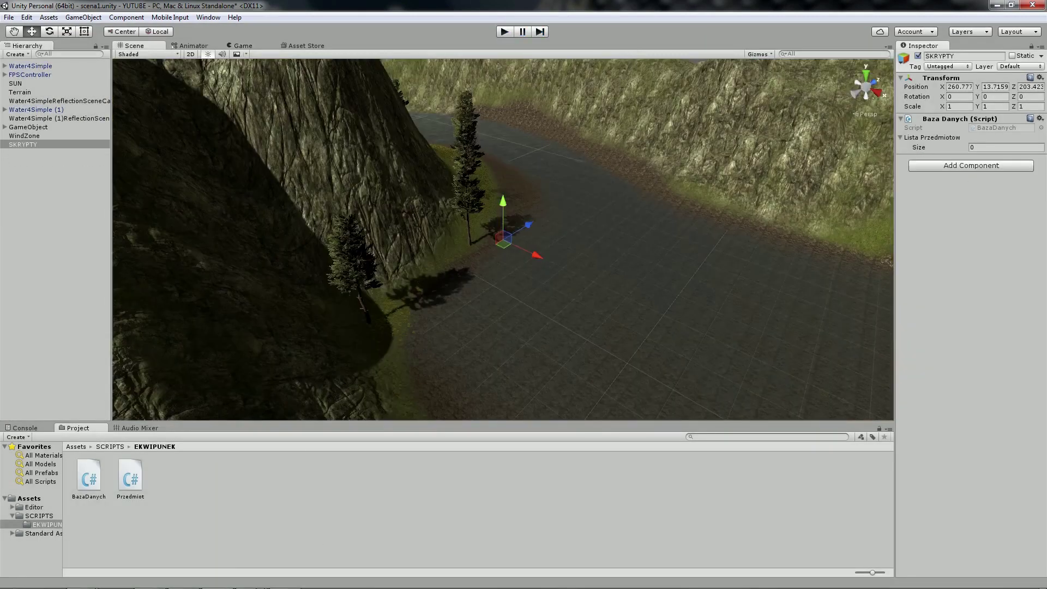
pyautogui.click(284, 578)
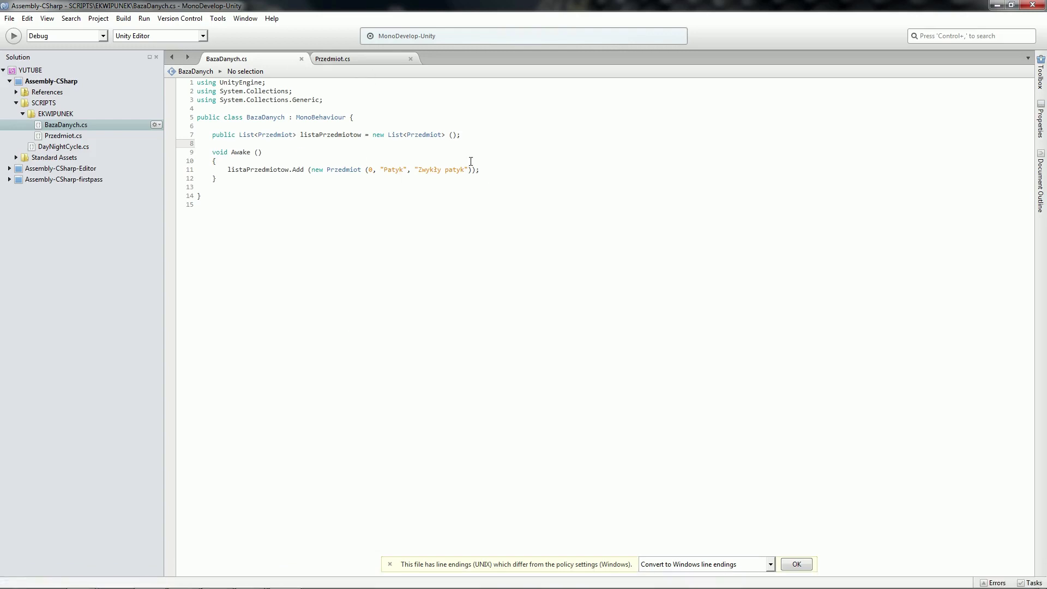
# On a new Awake line add listaPrzedmiotow.Add (new Przedmiot (1, "Kamień", "Gładki kamień"));.
pyautogui.click(488, 170)
pyautogui.press('Return')
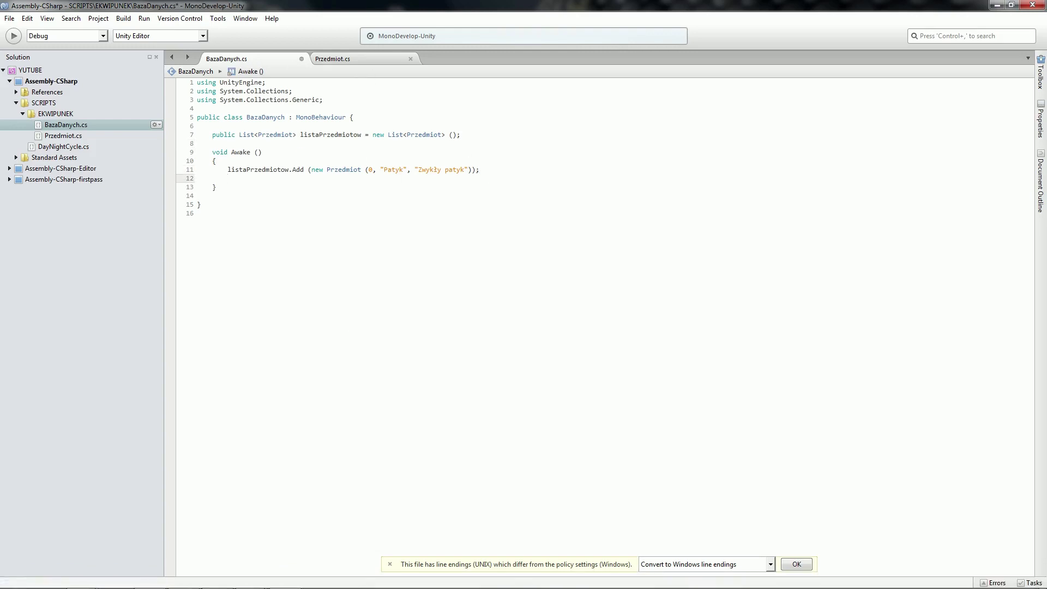
pyautogui.write('Lista')
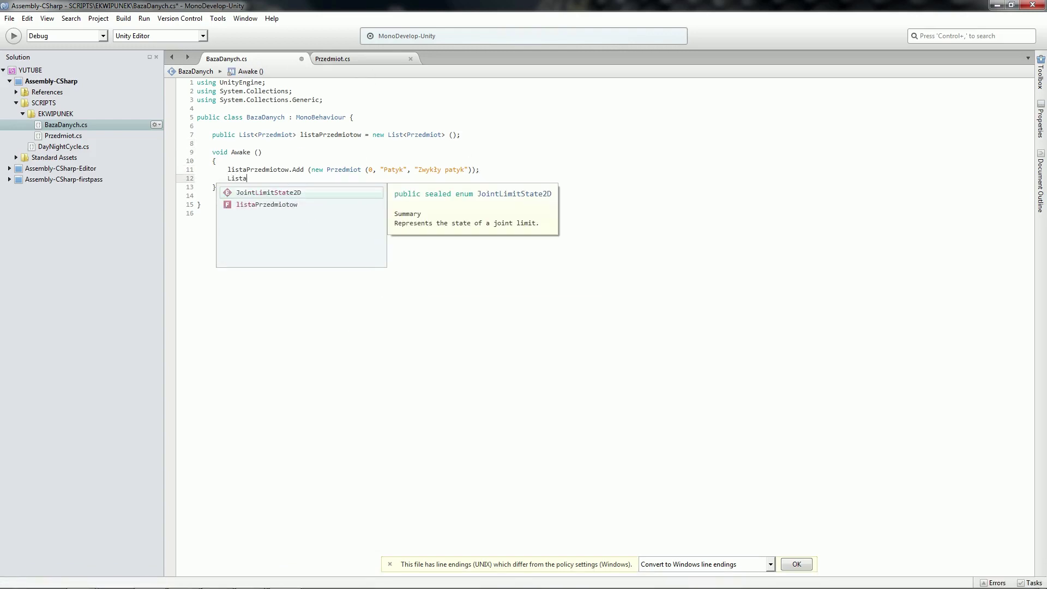
pyautogui.press('Return')
pyautogui.write('.A')
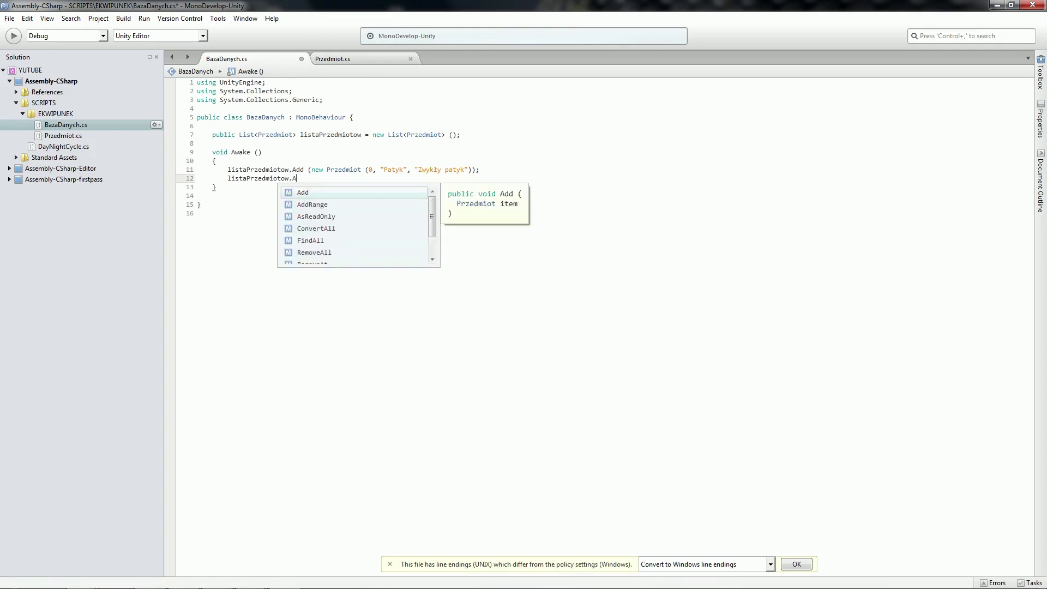
pyautogui.press('Return')
pyautogui.write('(')
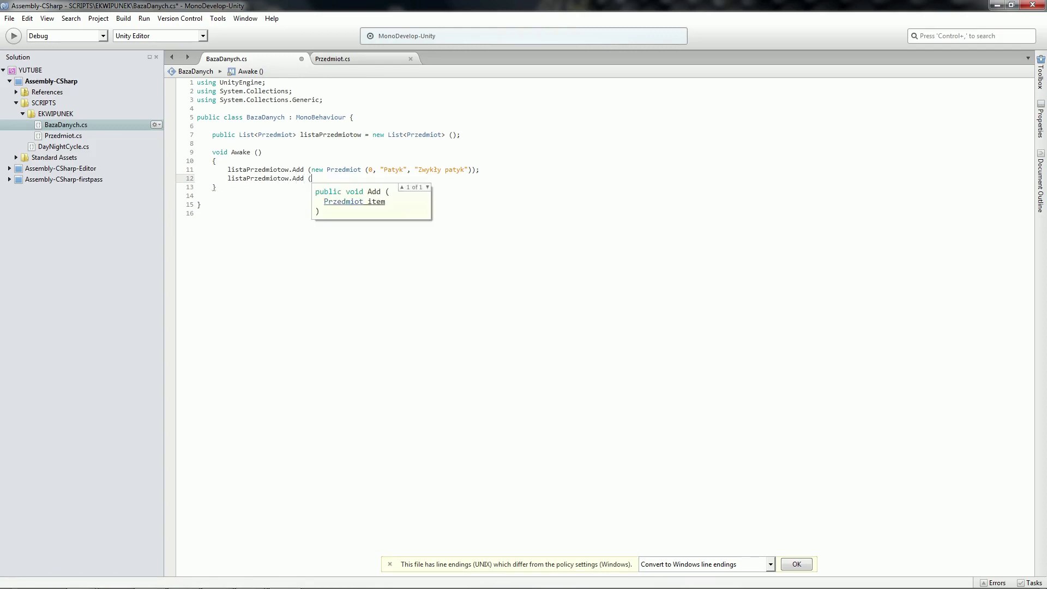
pyautogui.write('new ')
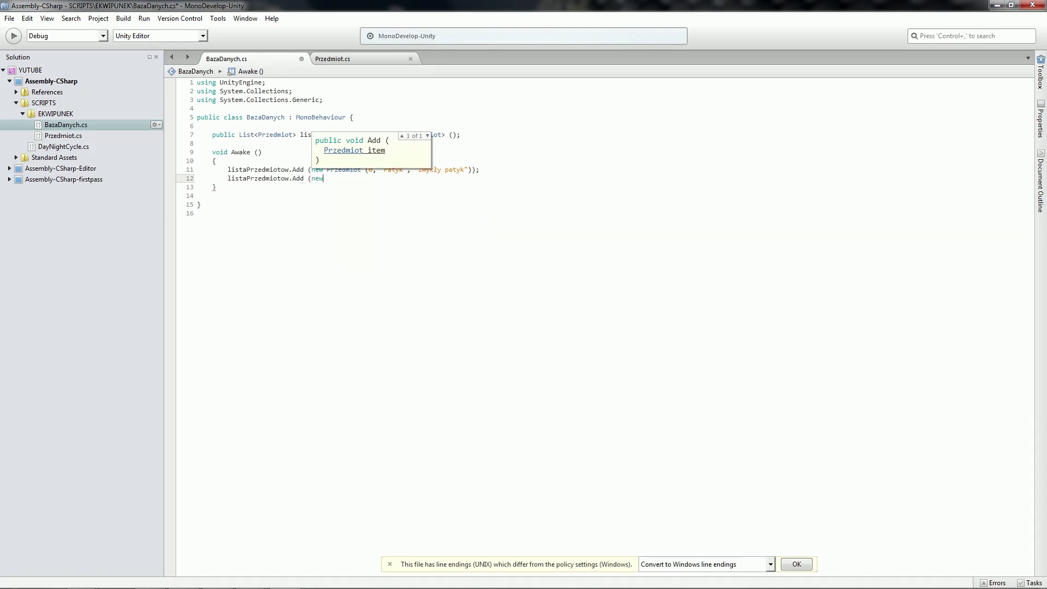
pyautogui.write('Prz')
pyautogui.press('Return')
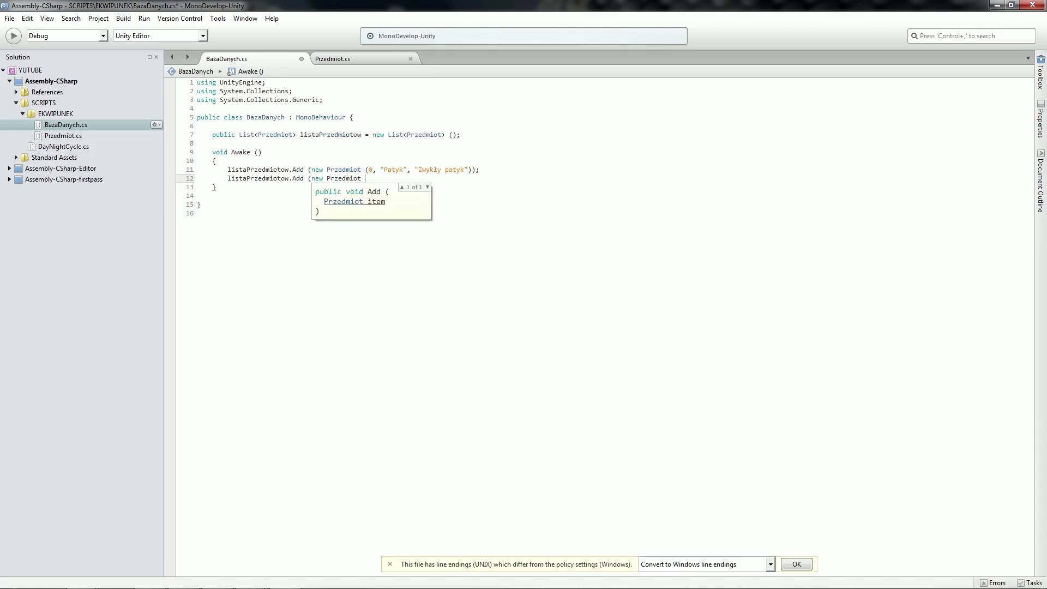
pyautogui.write('(1')
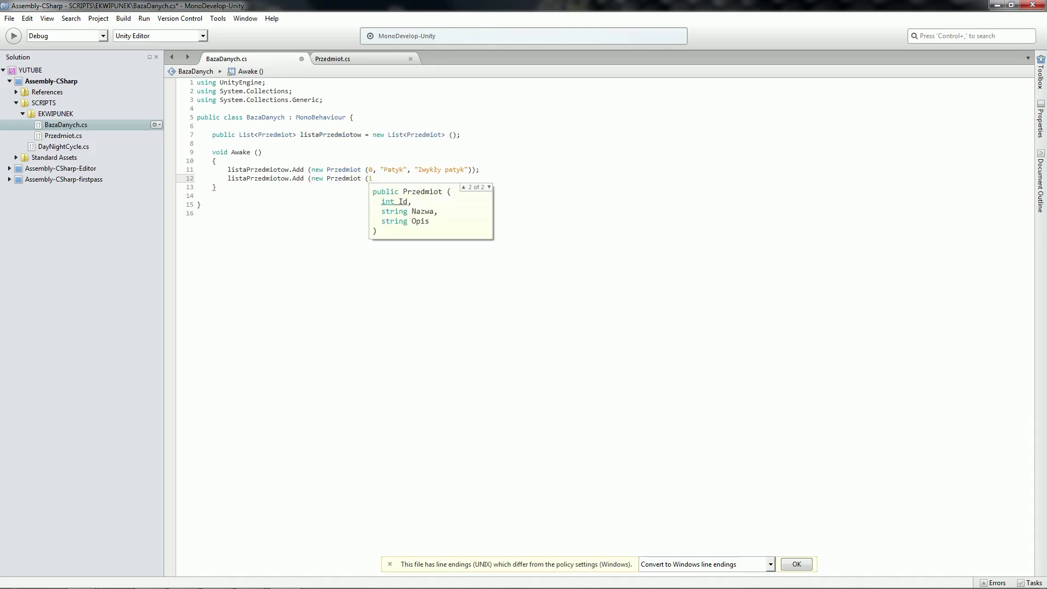
pyautogui.write(',')
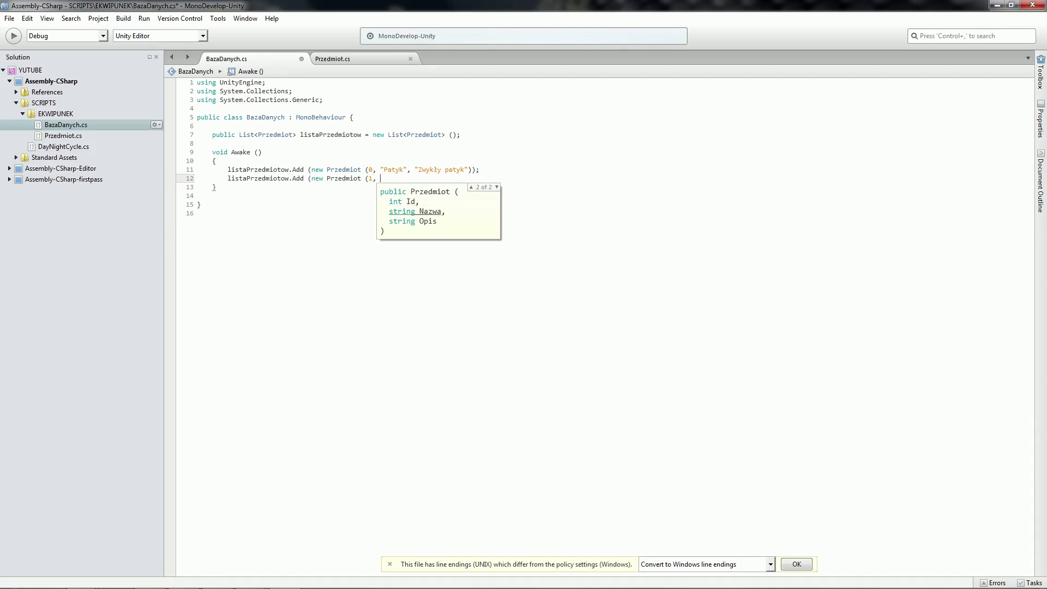
pyautogui.write(' "Ka')
pyautogui.write('mie')
pyautogui.write('ń')
pyautogui.write('", "')
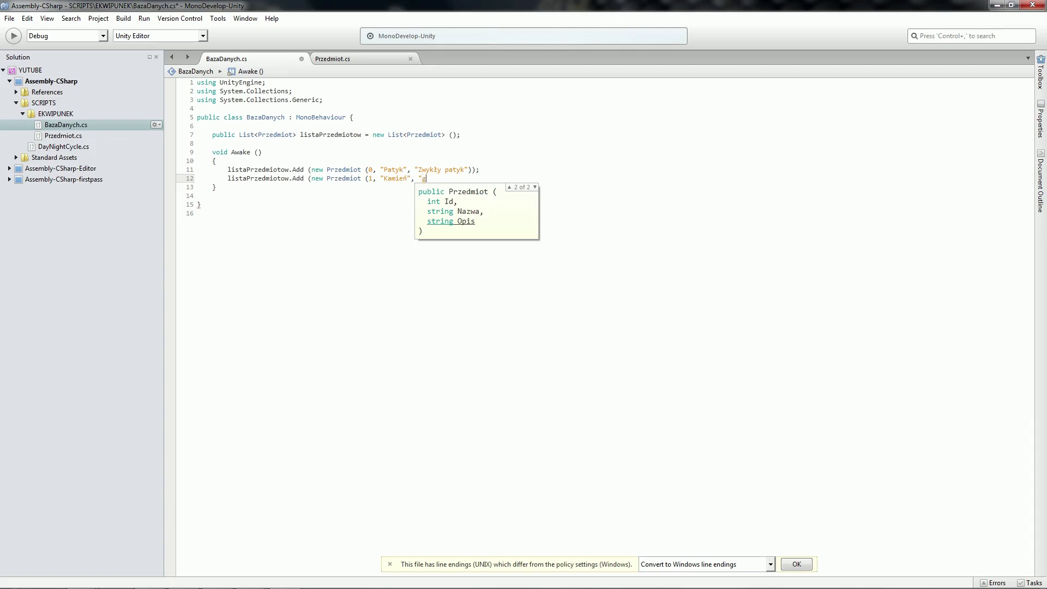
pyautogui.write('Gładki ')
pyautogui.write('kamie')
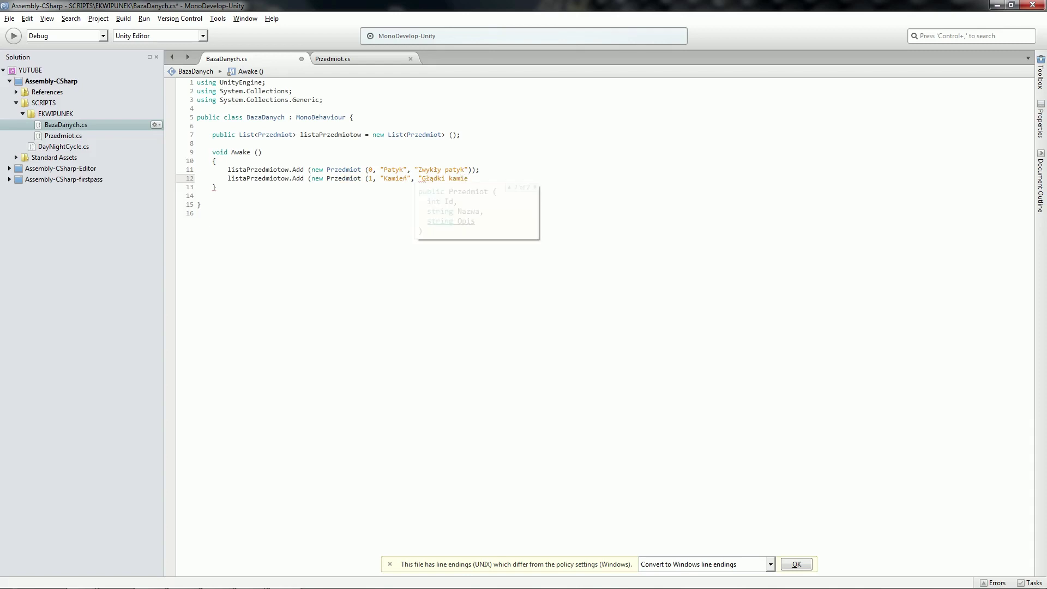
pyautogui.write('ń")')
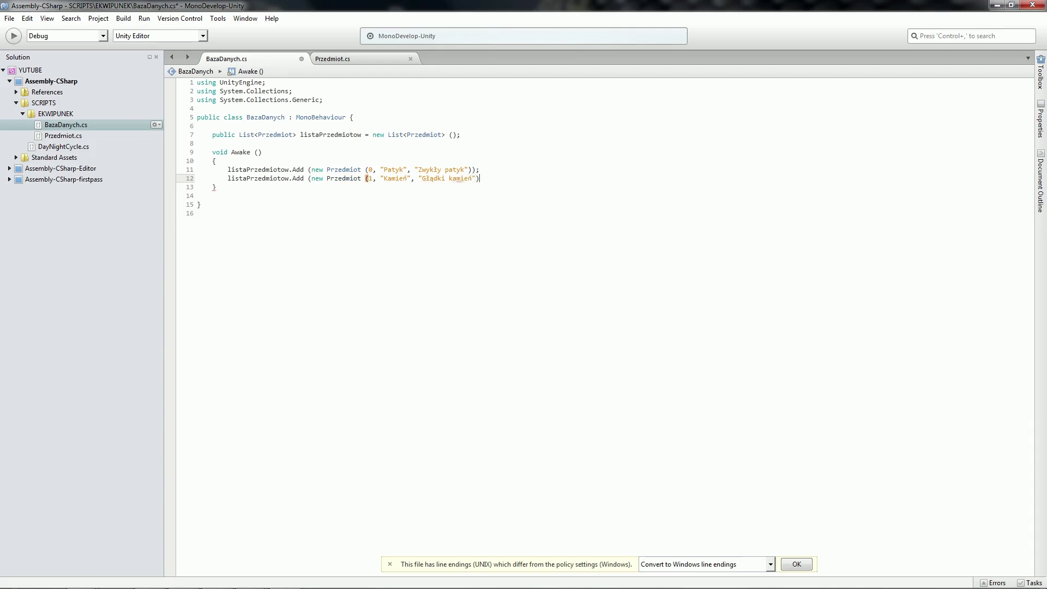
pyautogui.write(');')
# Save BazaDanych.cs with File > Save.
pyautogui.click(480, 181)
pyautogui.click(11, 20)
pyautogui.click(33, 63)
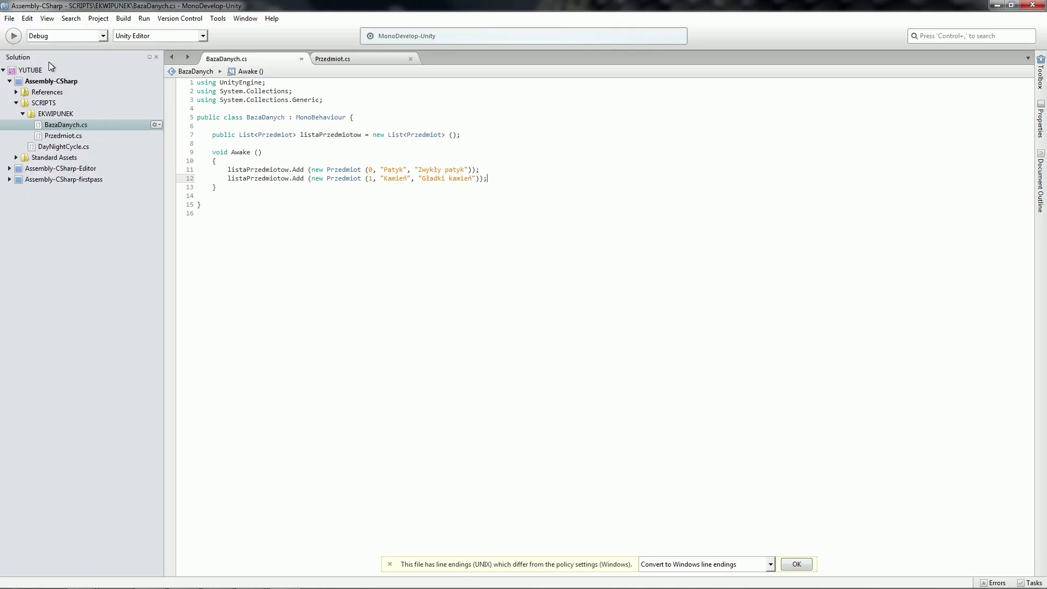